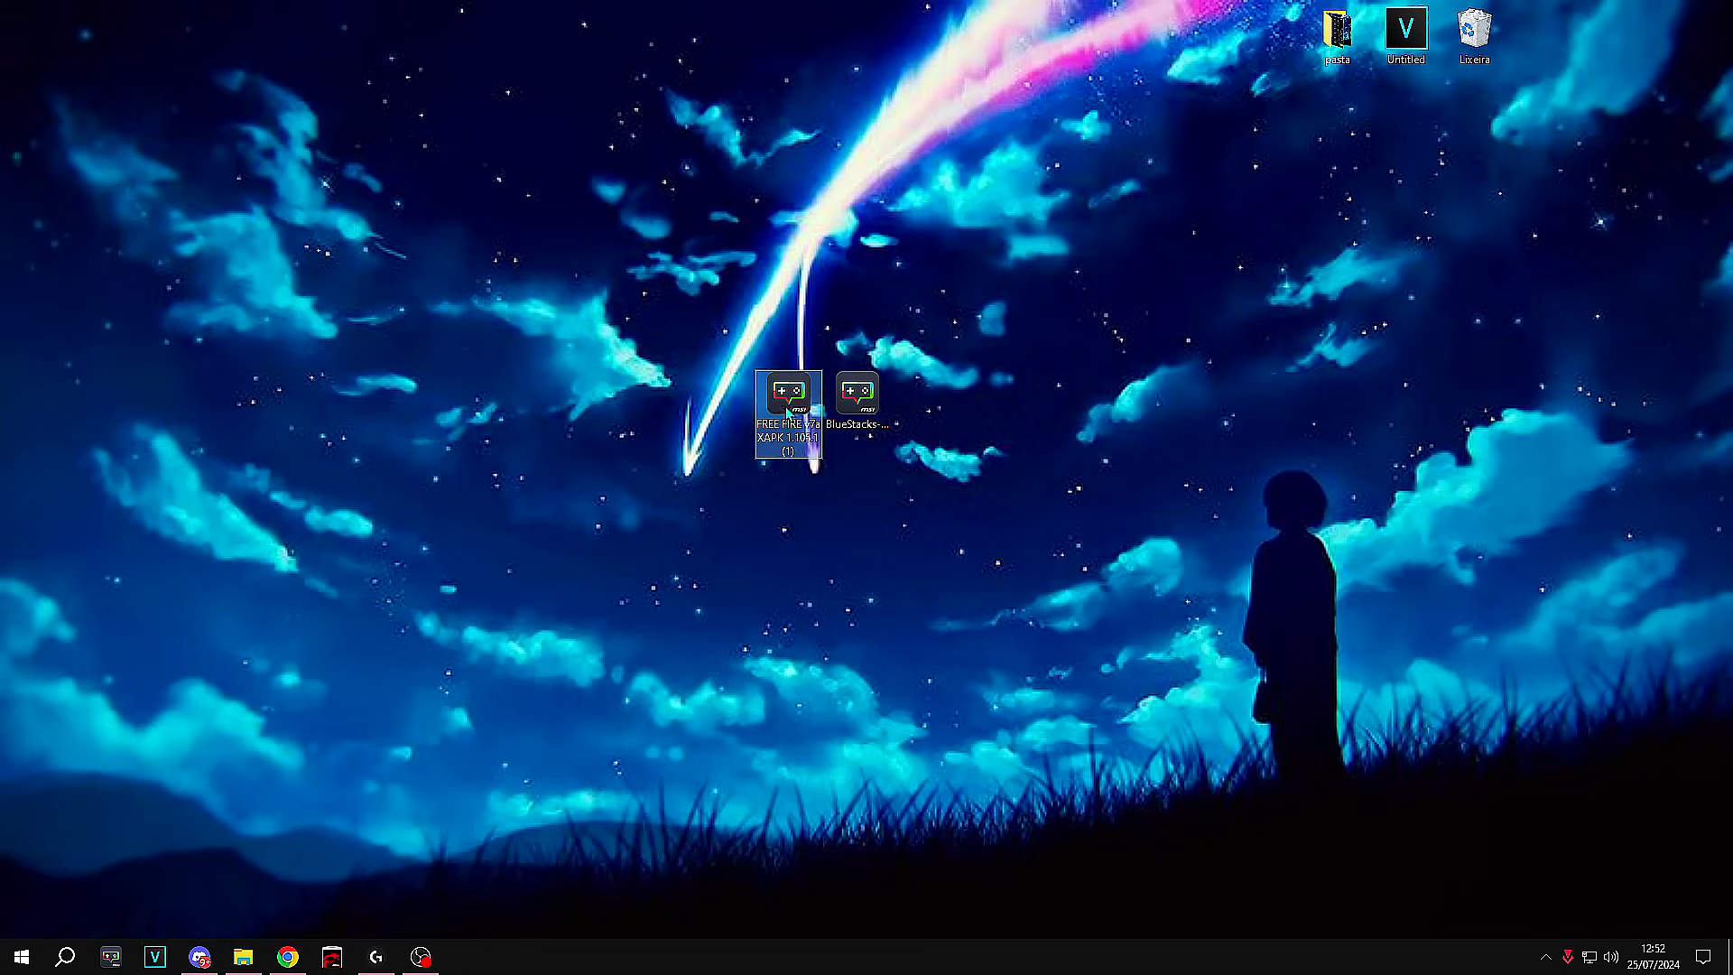
Step: Check the MediaFire download pages for the BlueStacks installer and the FREE FIRE v7a XAPK 1.105.1 in Chrome, then return to the desktop
click(848, 422)
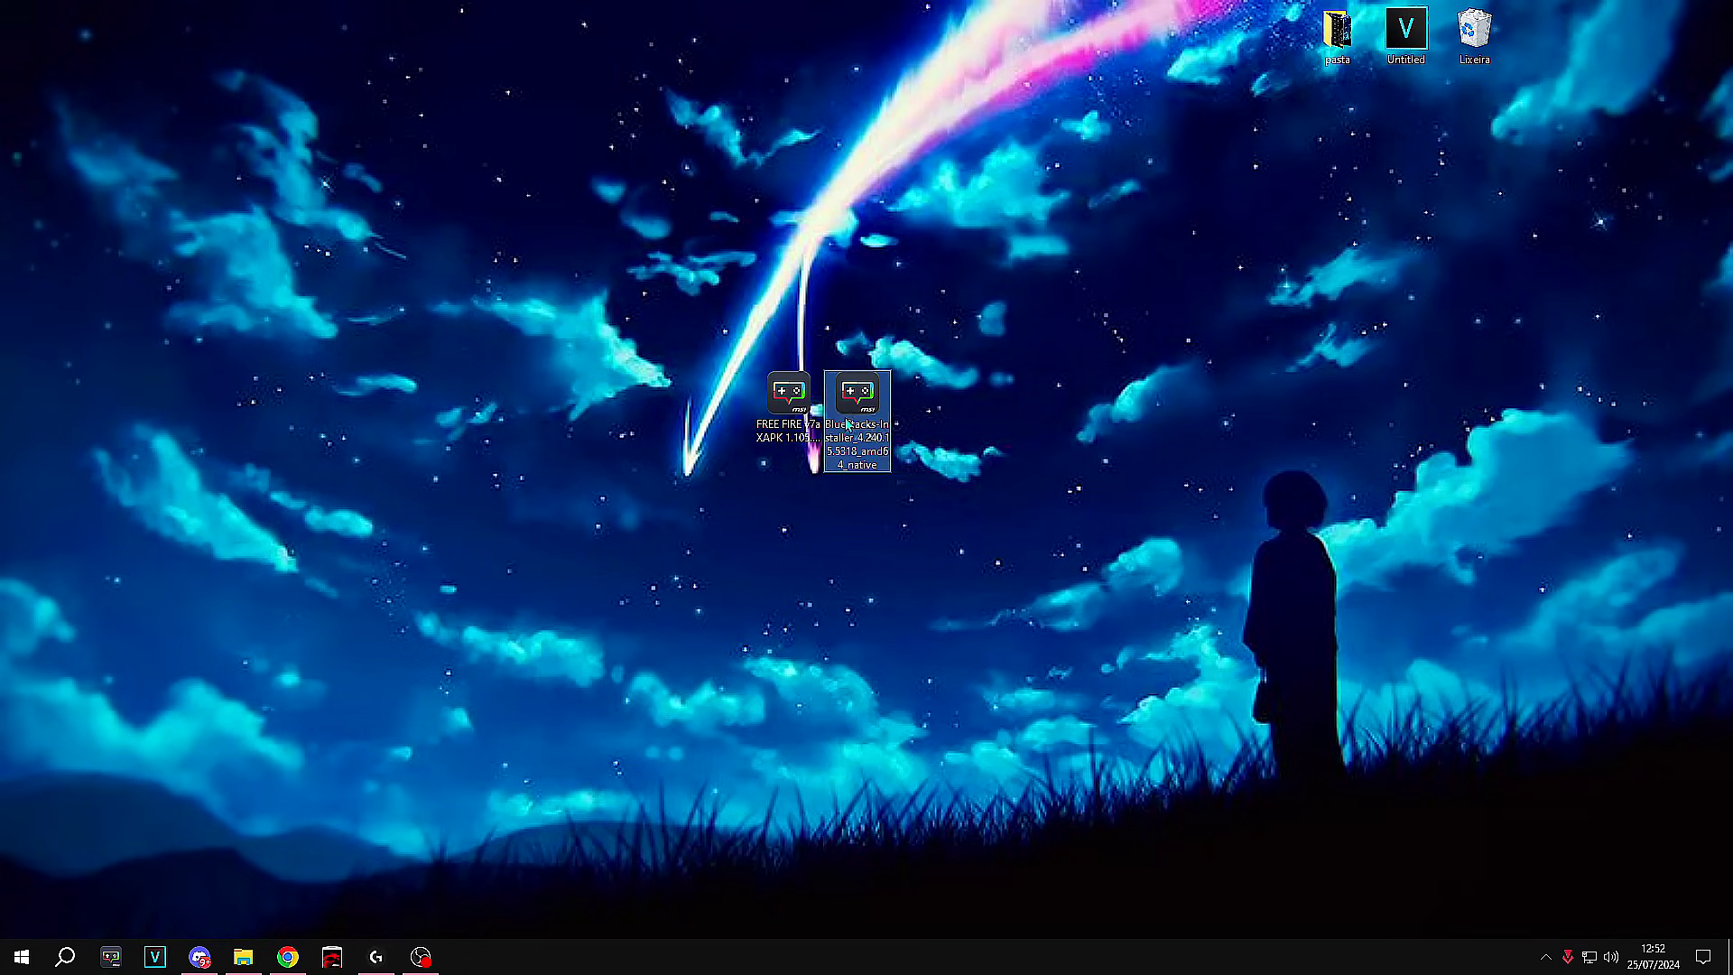
click(287, 955)
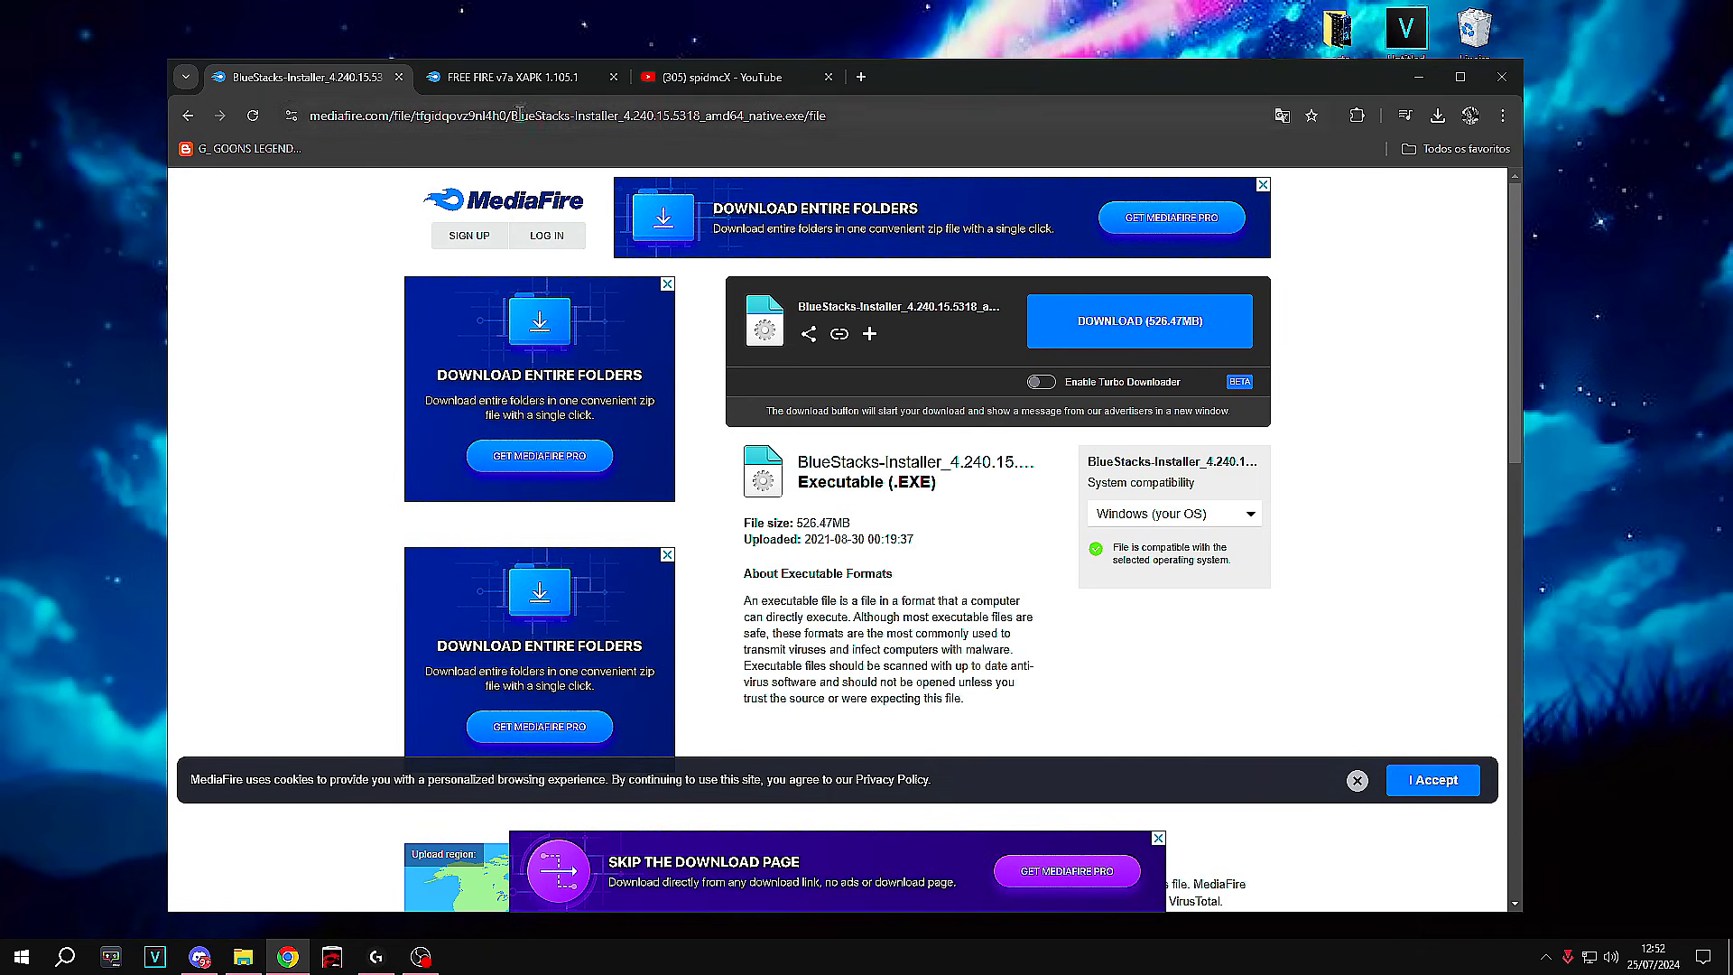
key(ctrl+Tab)
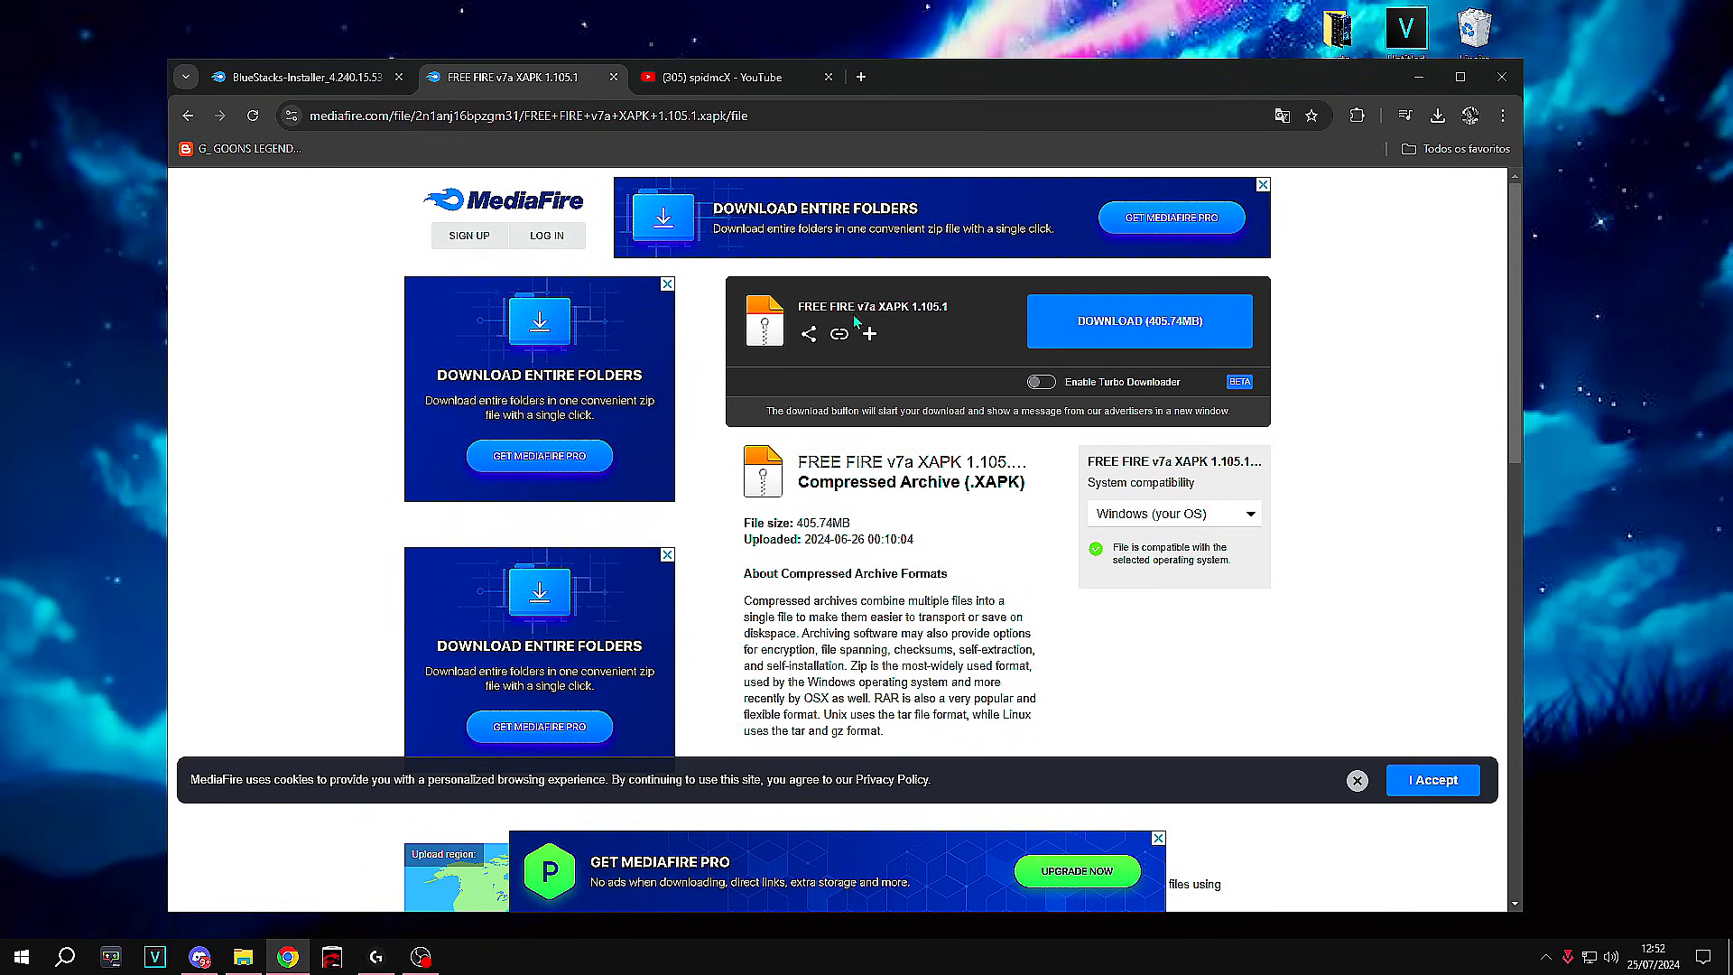
click(1419, 76)
Step: Run the BlueStacks installer from the desktop and install the App Player with the data path C:\ProgramData\BlueStacks_msi2
double_click(817, 409)
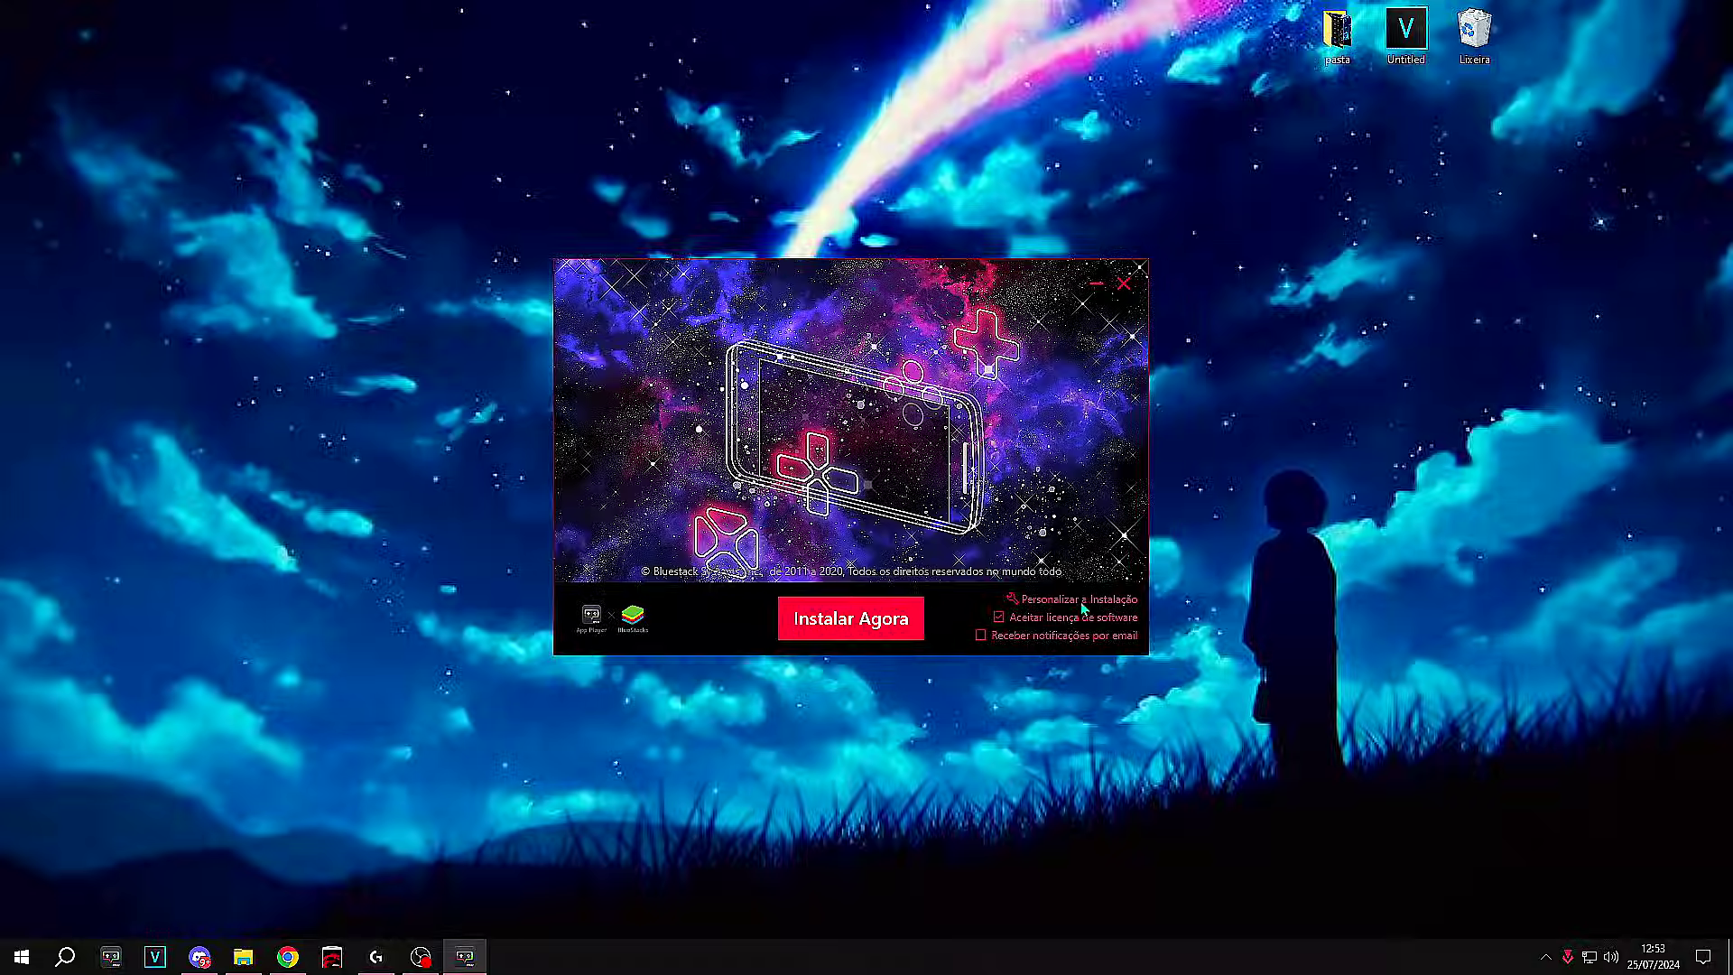
click(1078, 600)
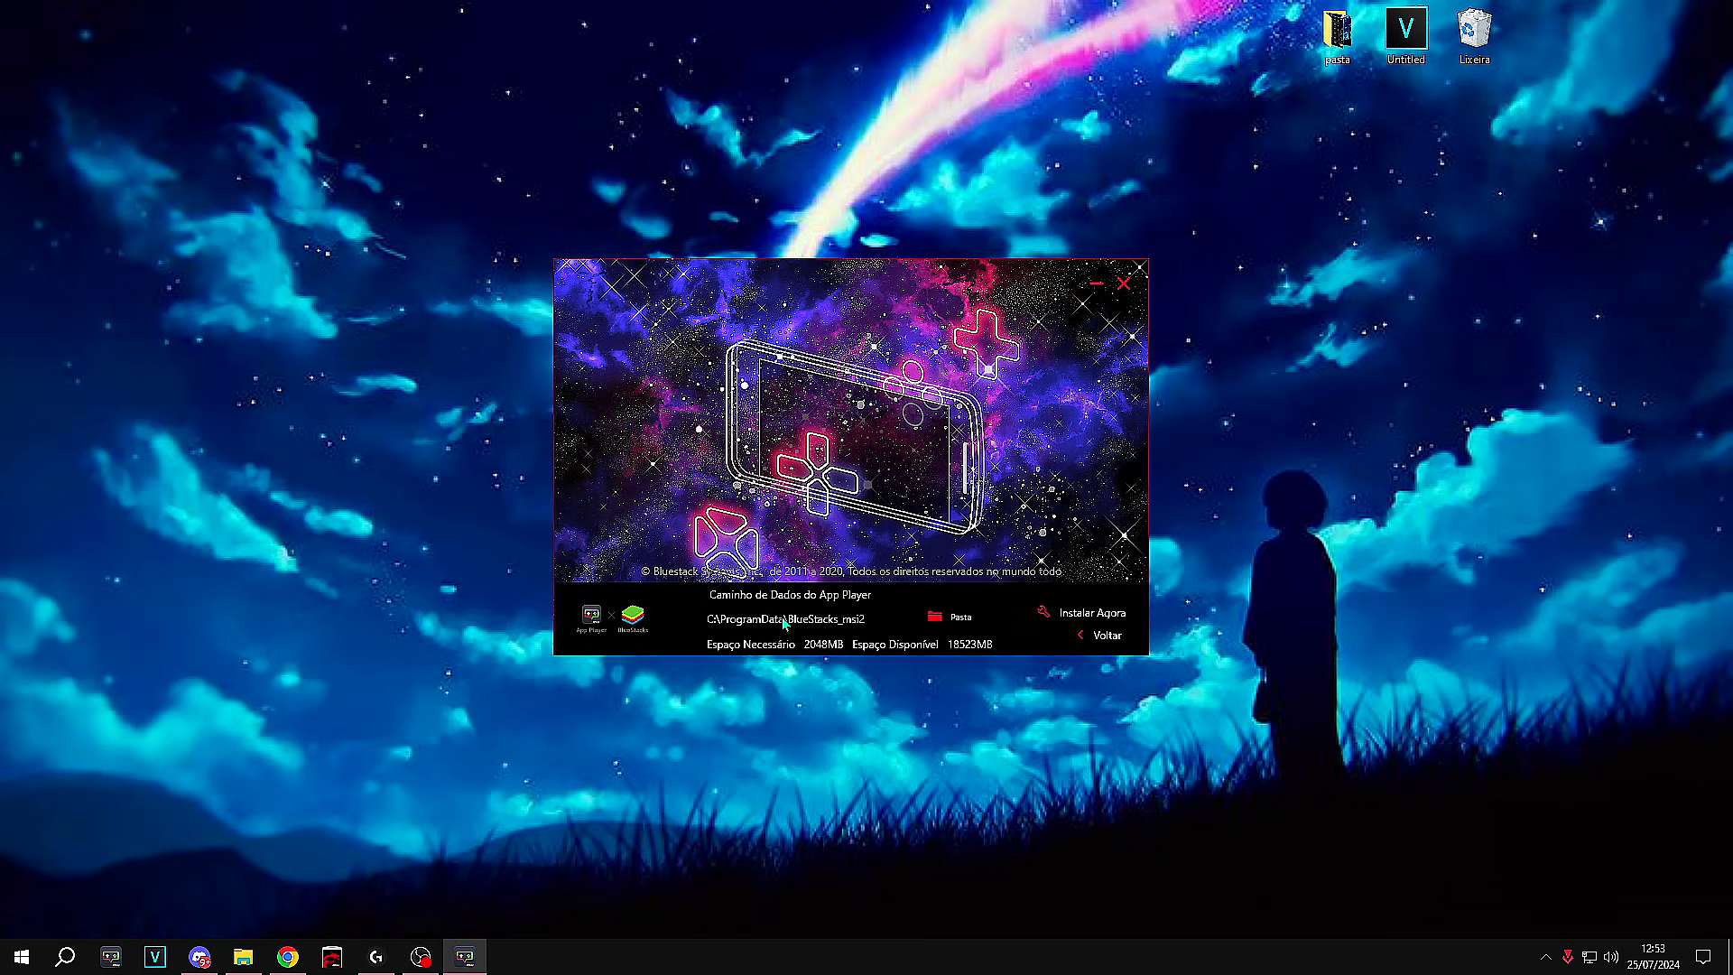
click(1085, 616)
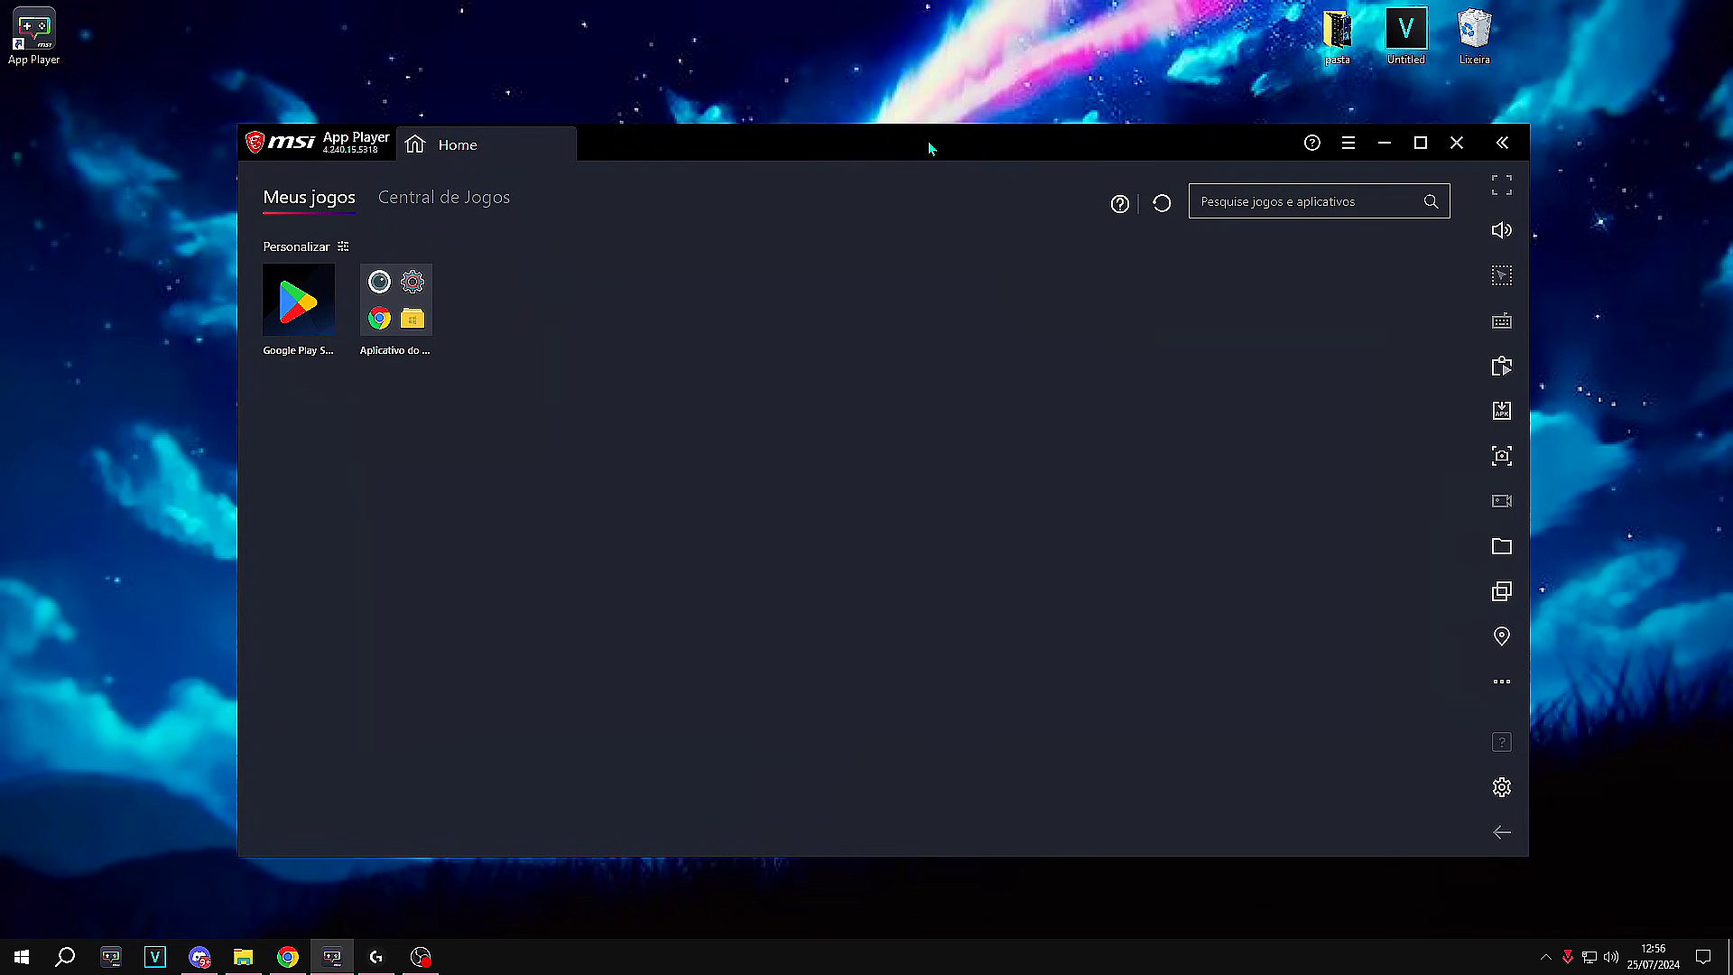
mouse_move(929, 142)
mouse_down()
mouse_move(963, 143)
mouse_move(926, 139)
mouse_move(947, 134)
mouse_up()
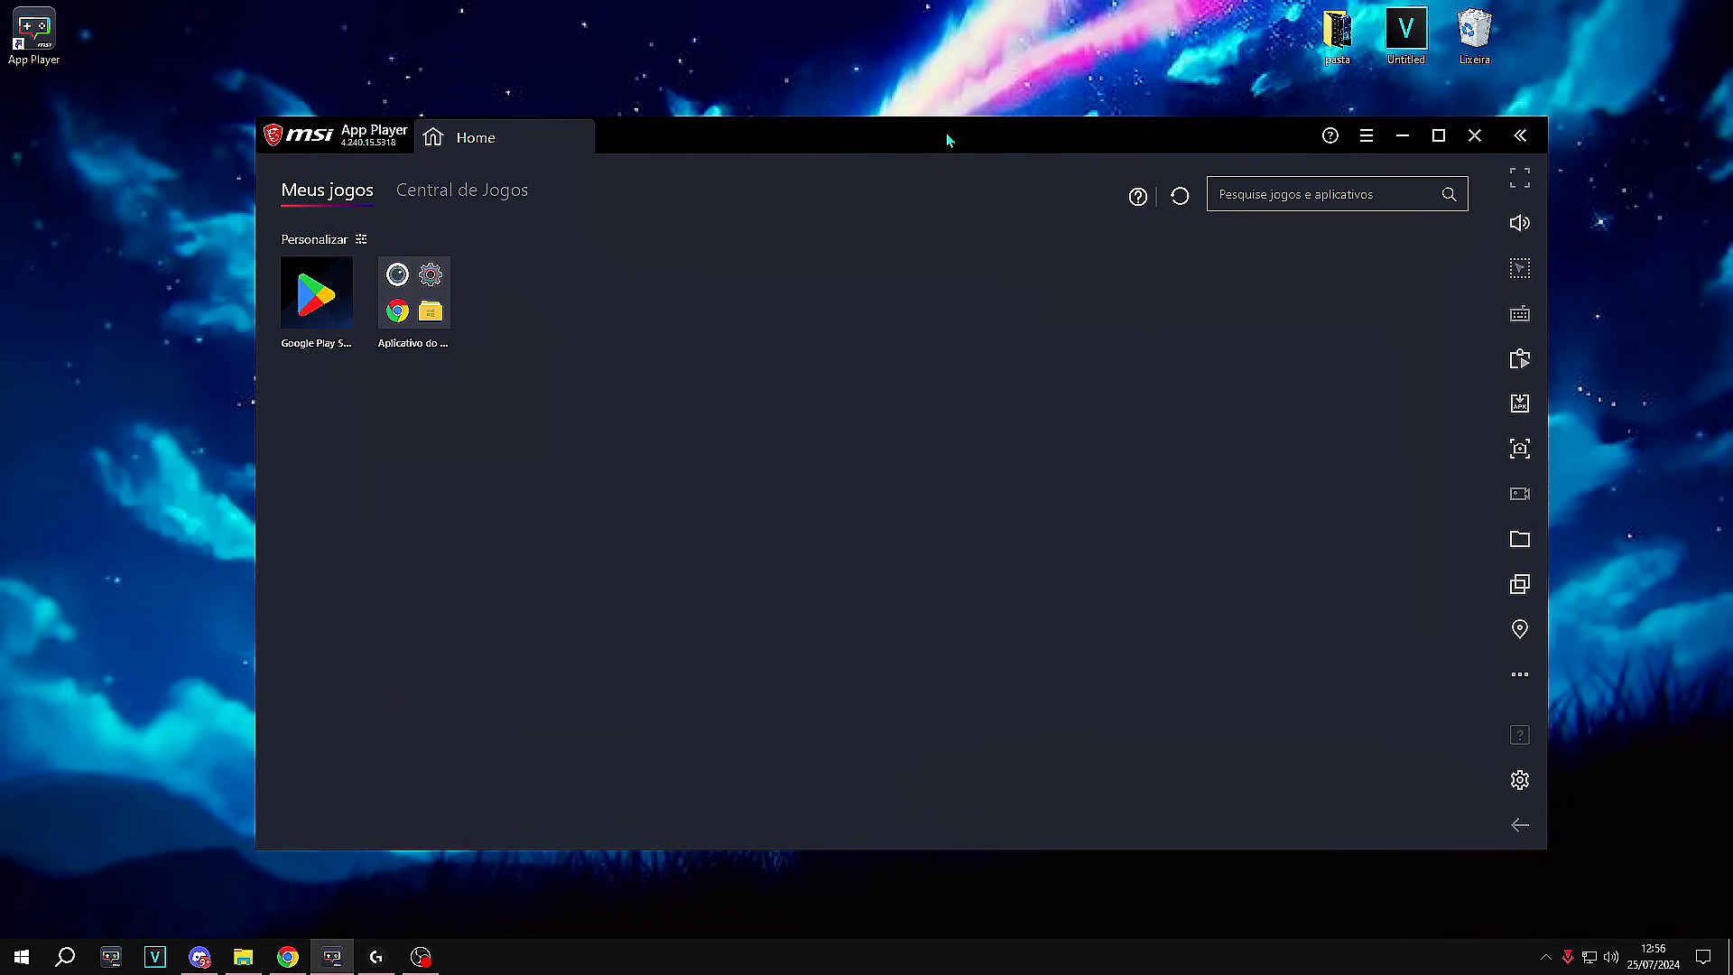
Step: Find the Windows power options and activate the preferred Desempenho Máximo power plan
click(65, 957)
text(energia)
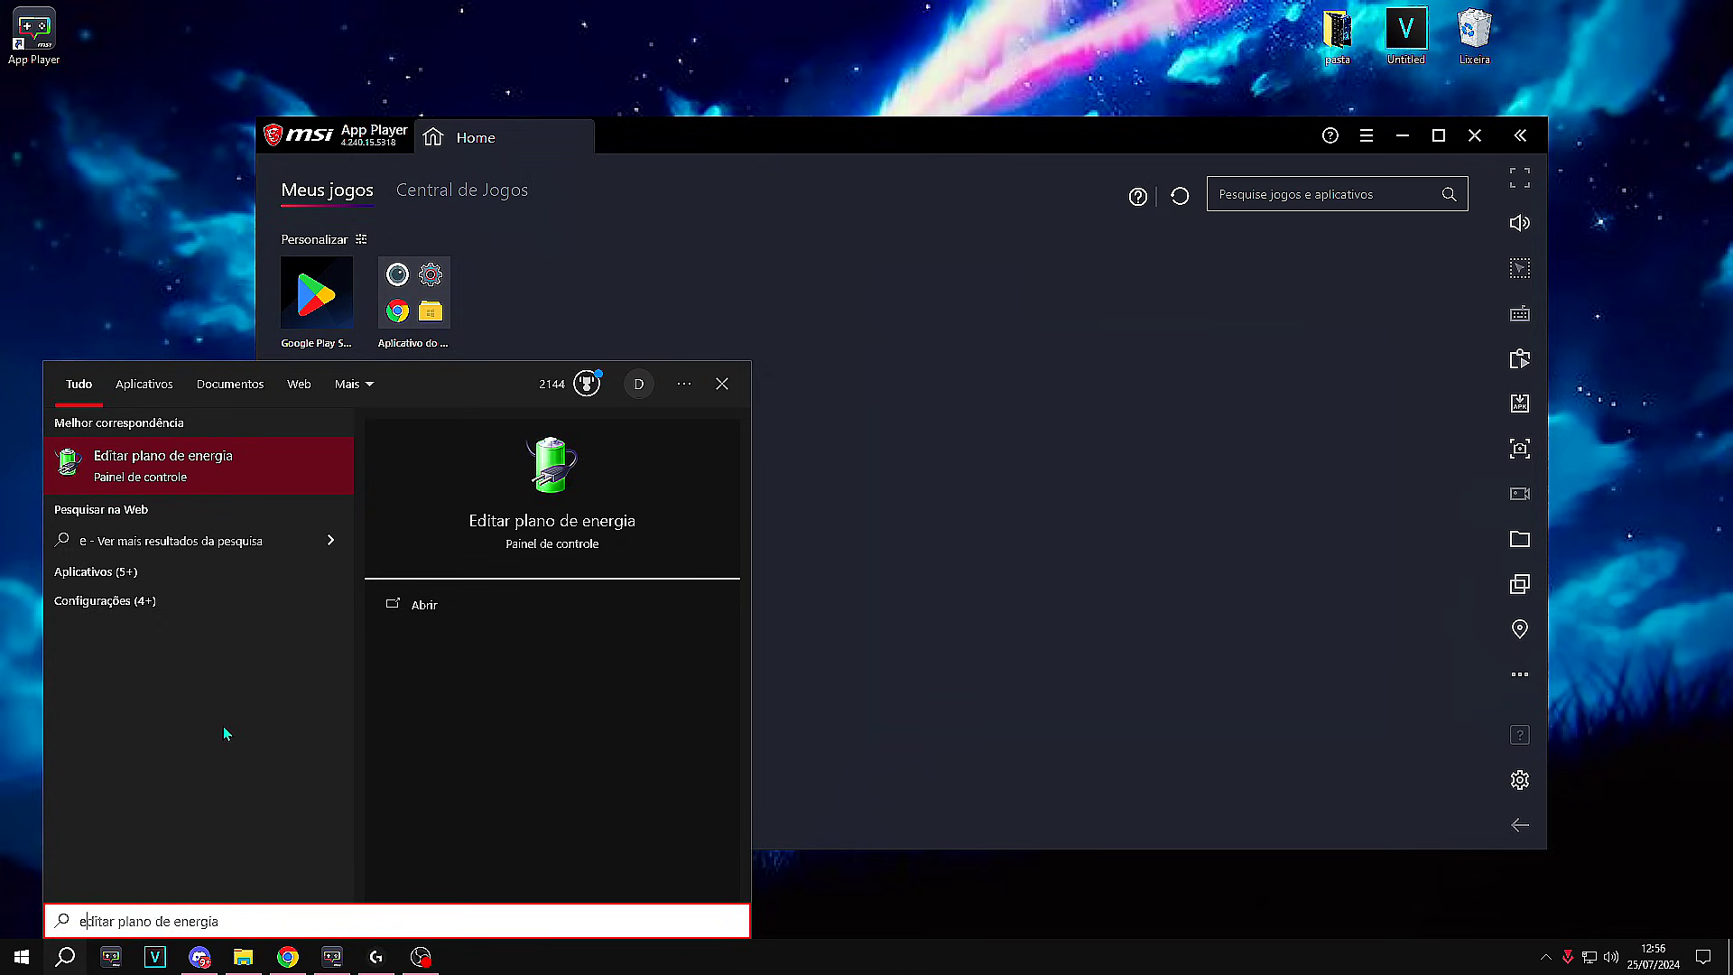
click(153, 470)
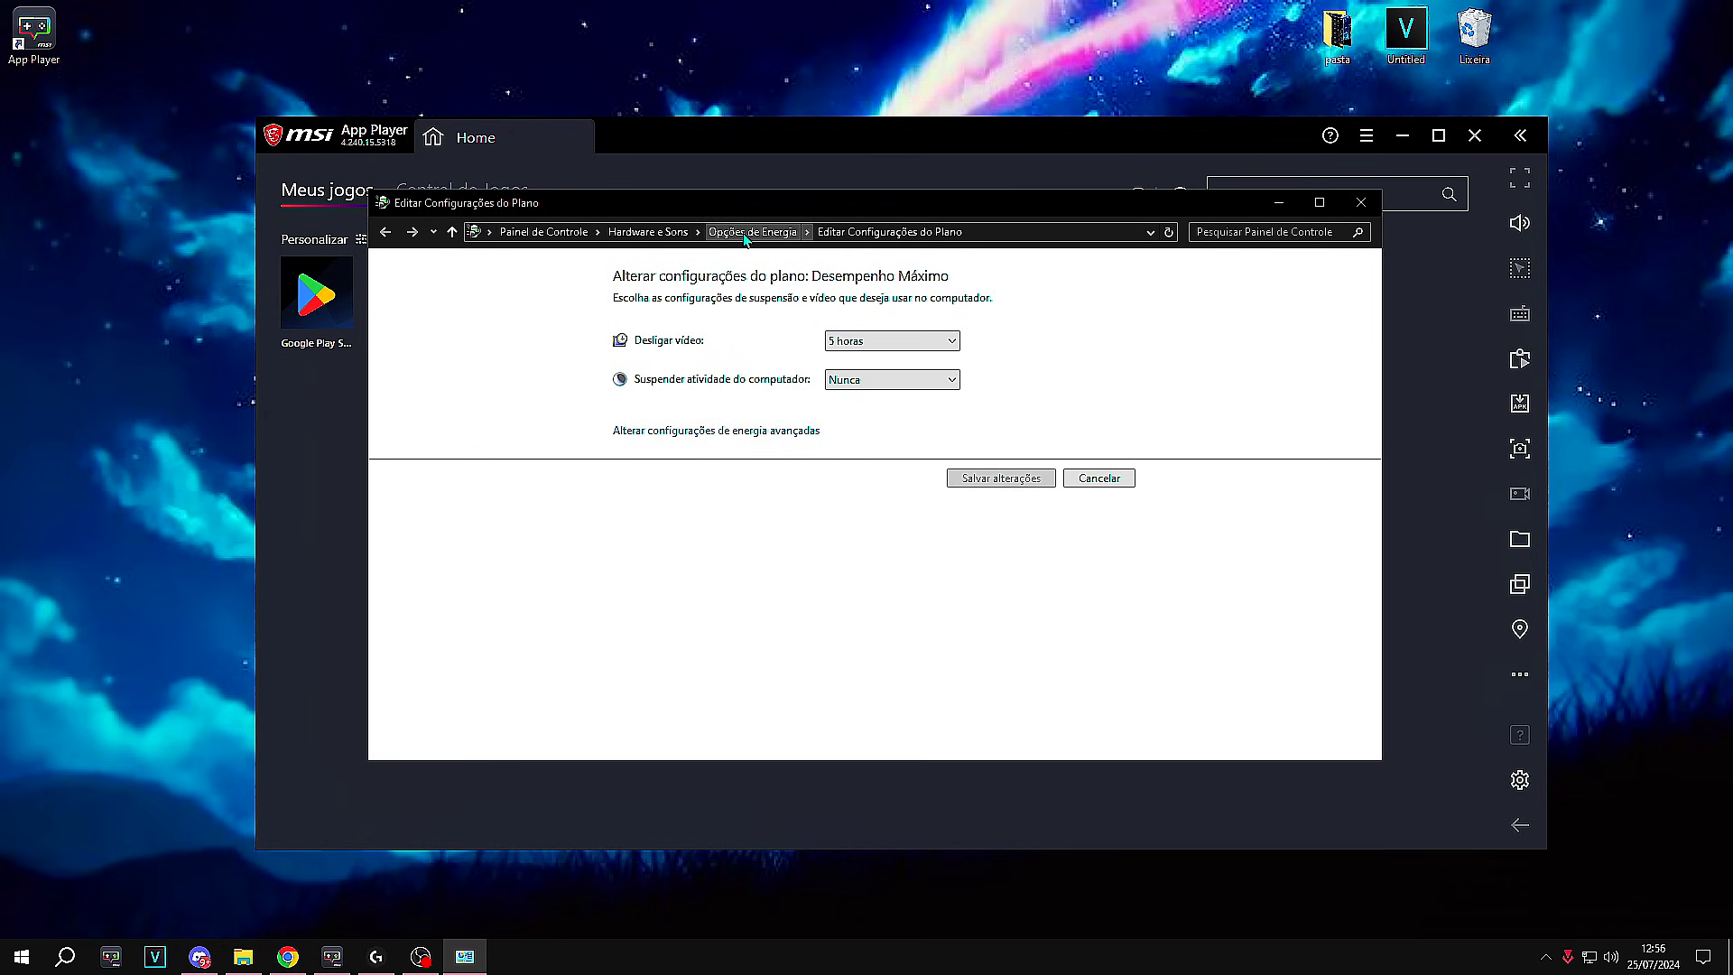
click(751, 232)
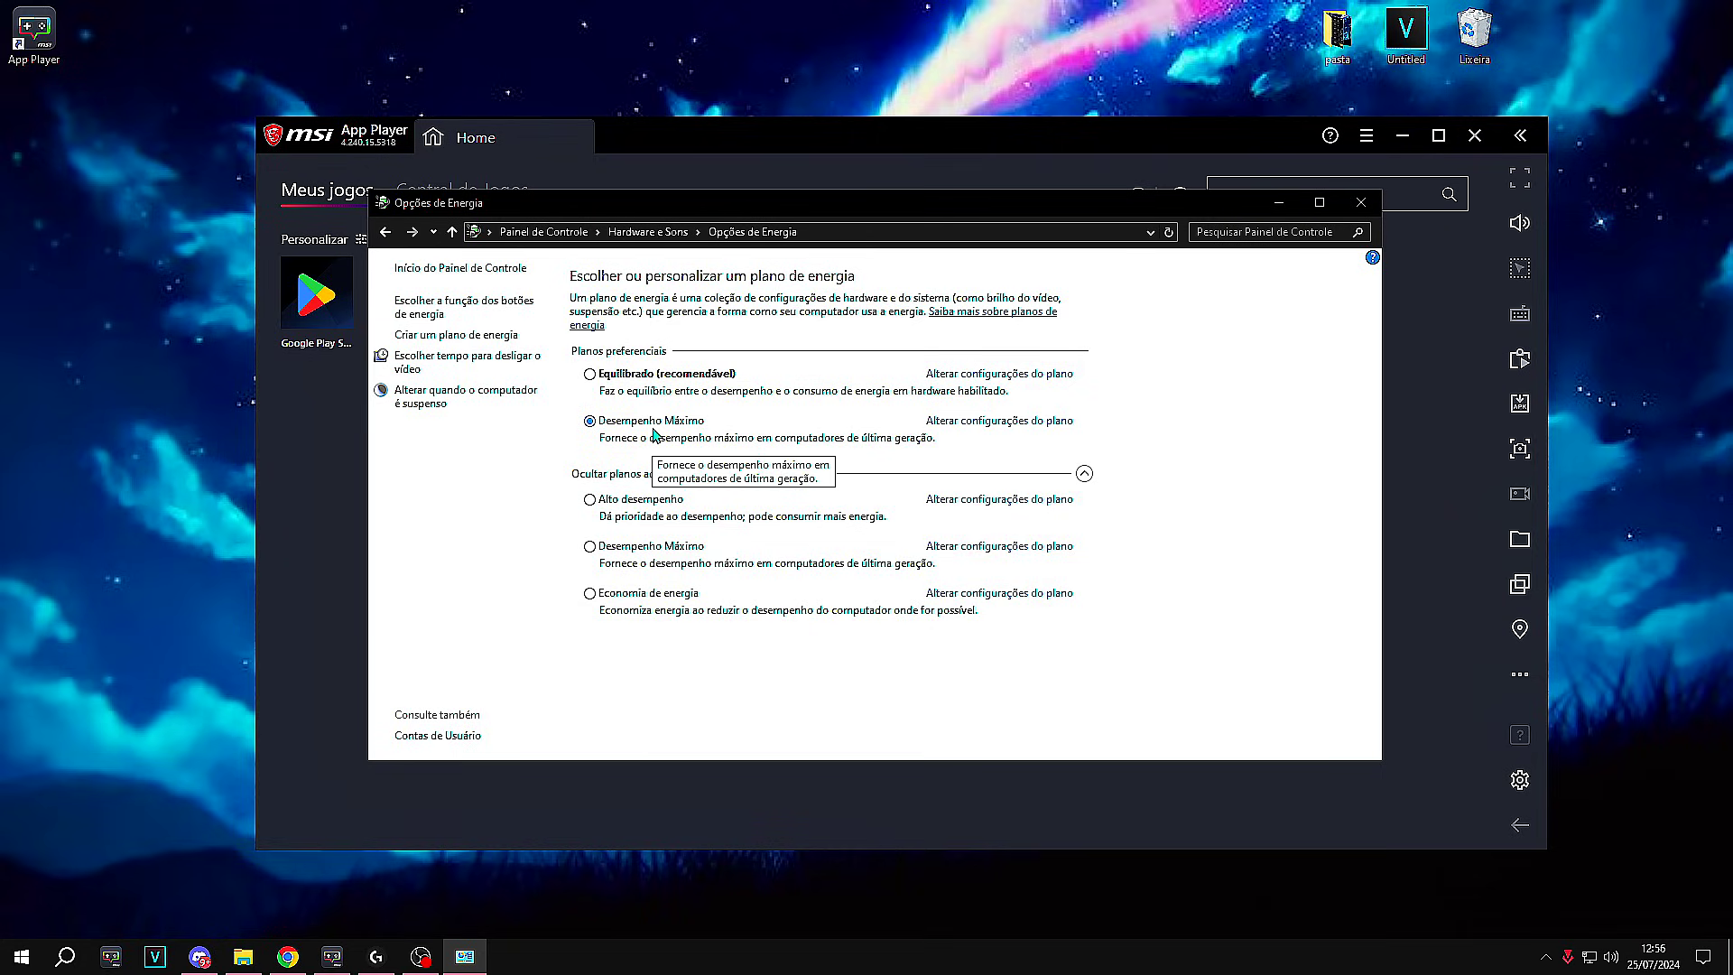
click(623, 502)
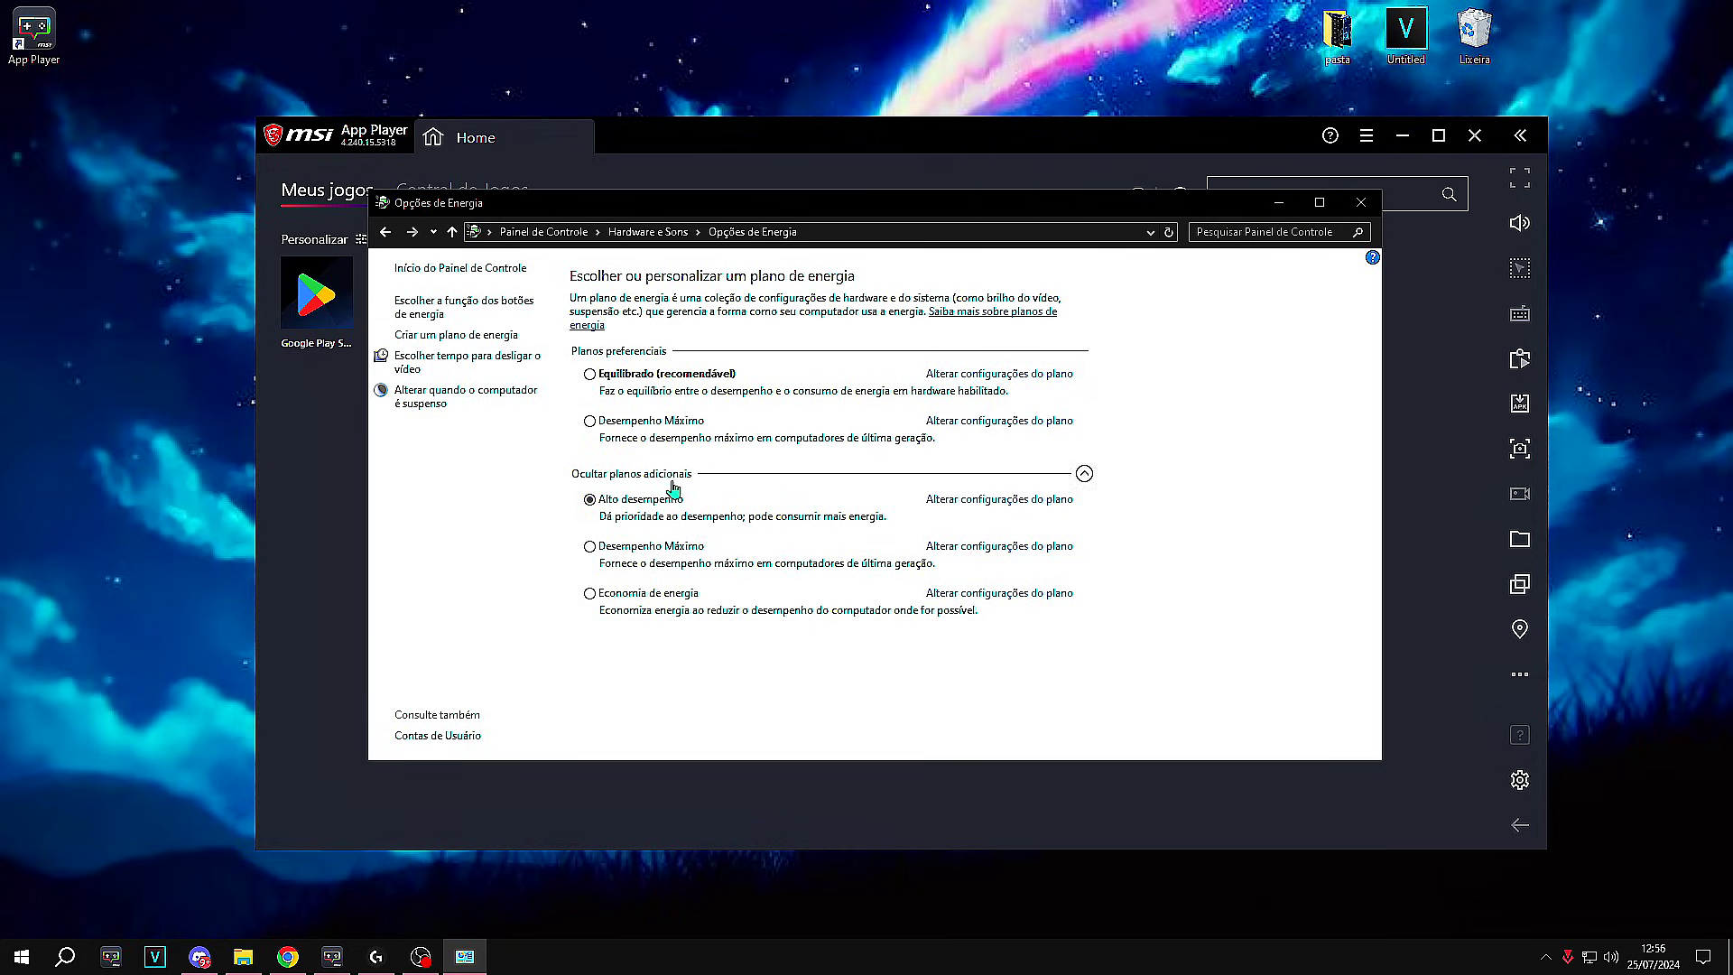
click(651, 432)
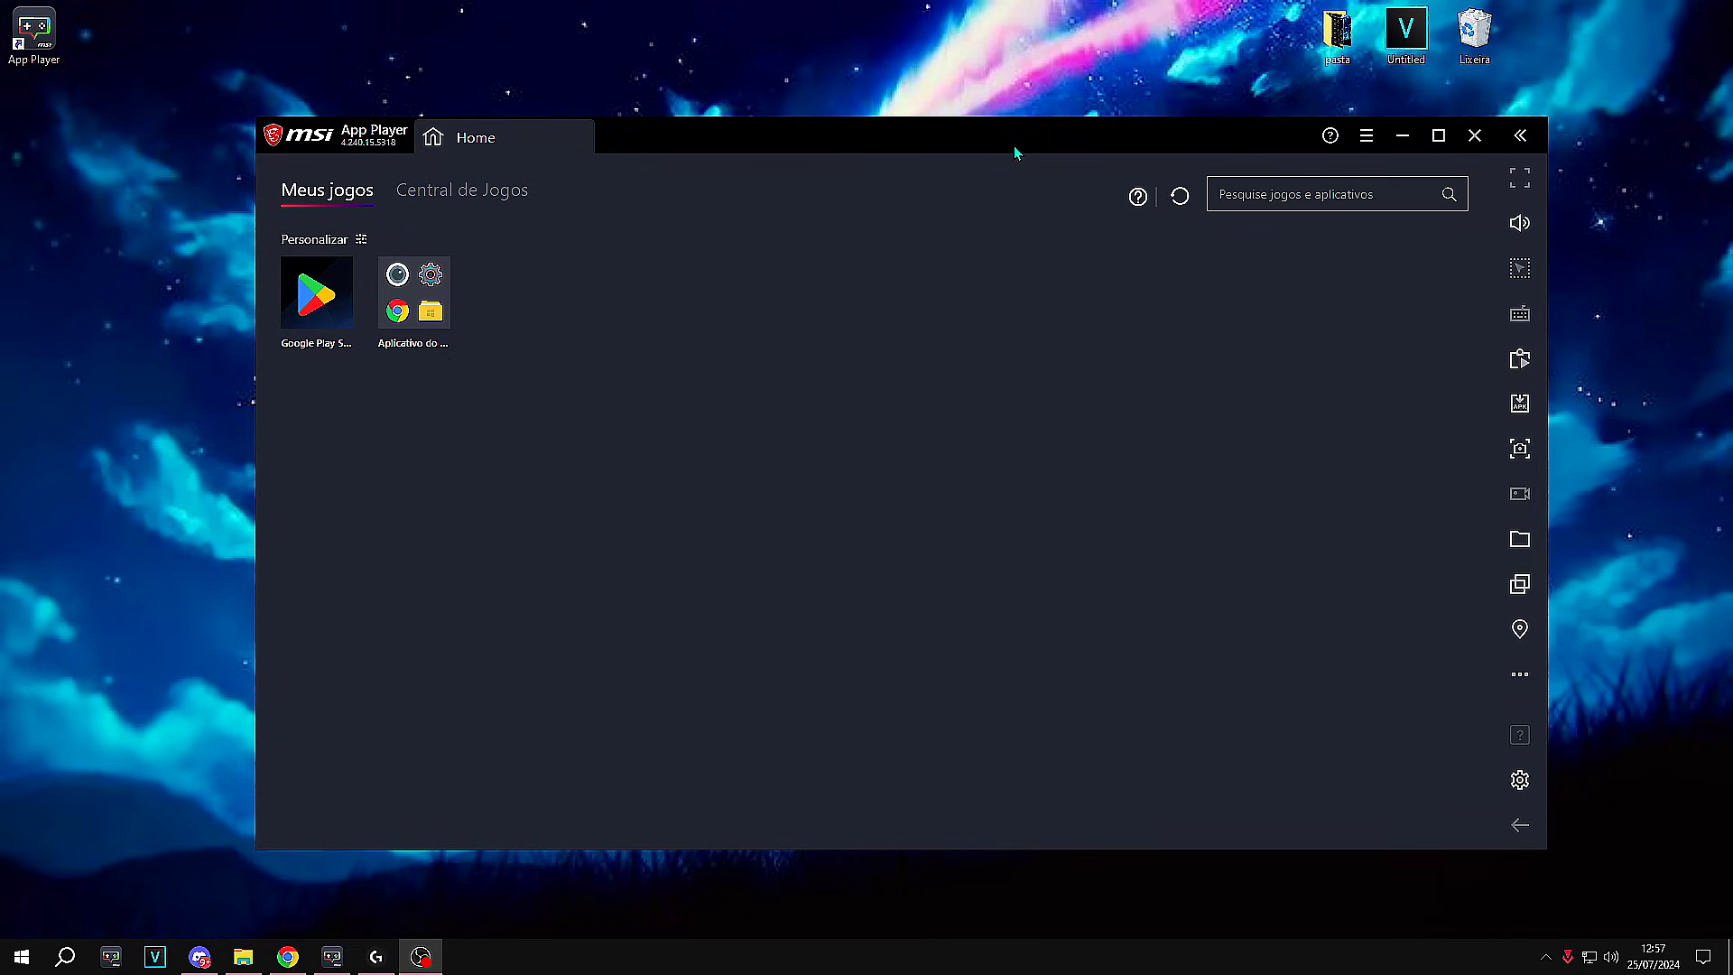
Step: Open the App Player's display settings and switch the resolution mode to Personalizado
drag(1014, 144, 991, 123)
click(1342, 116)
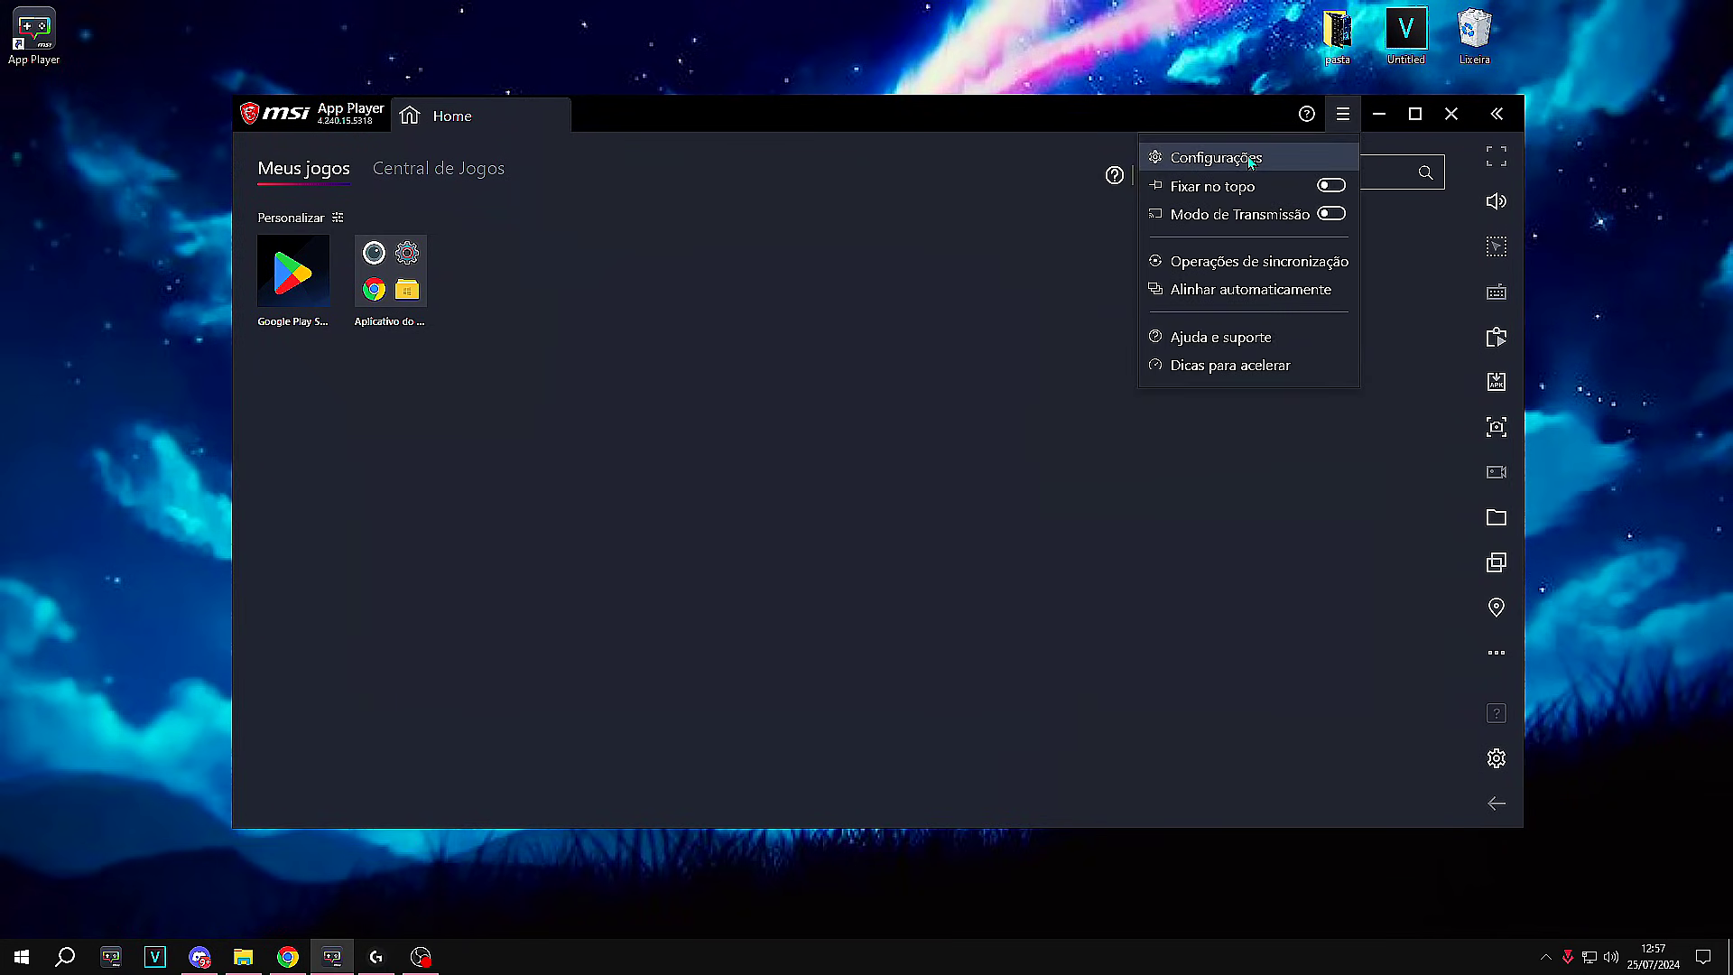
click(1250, 159)
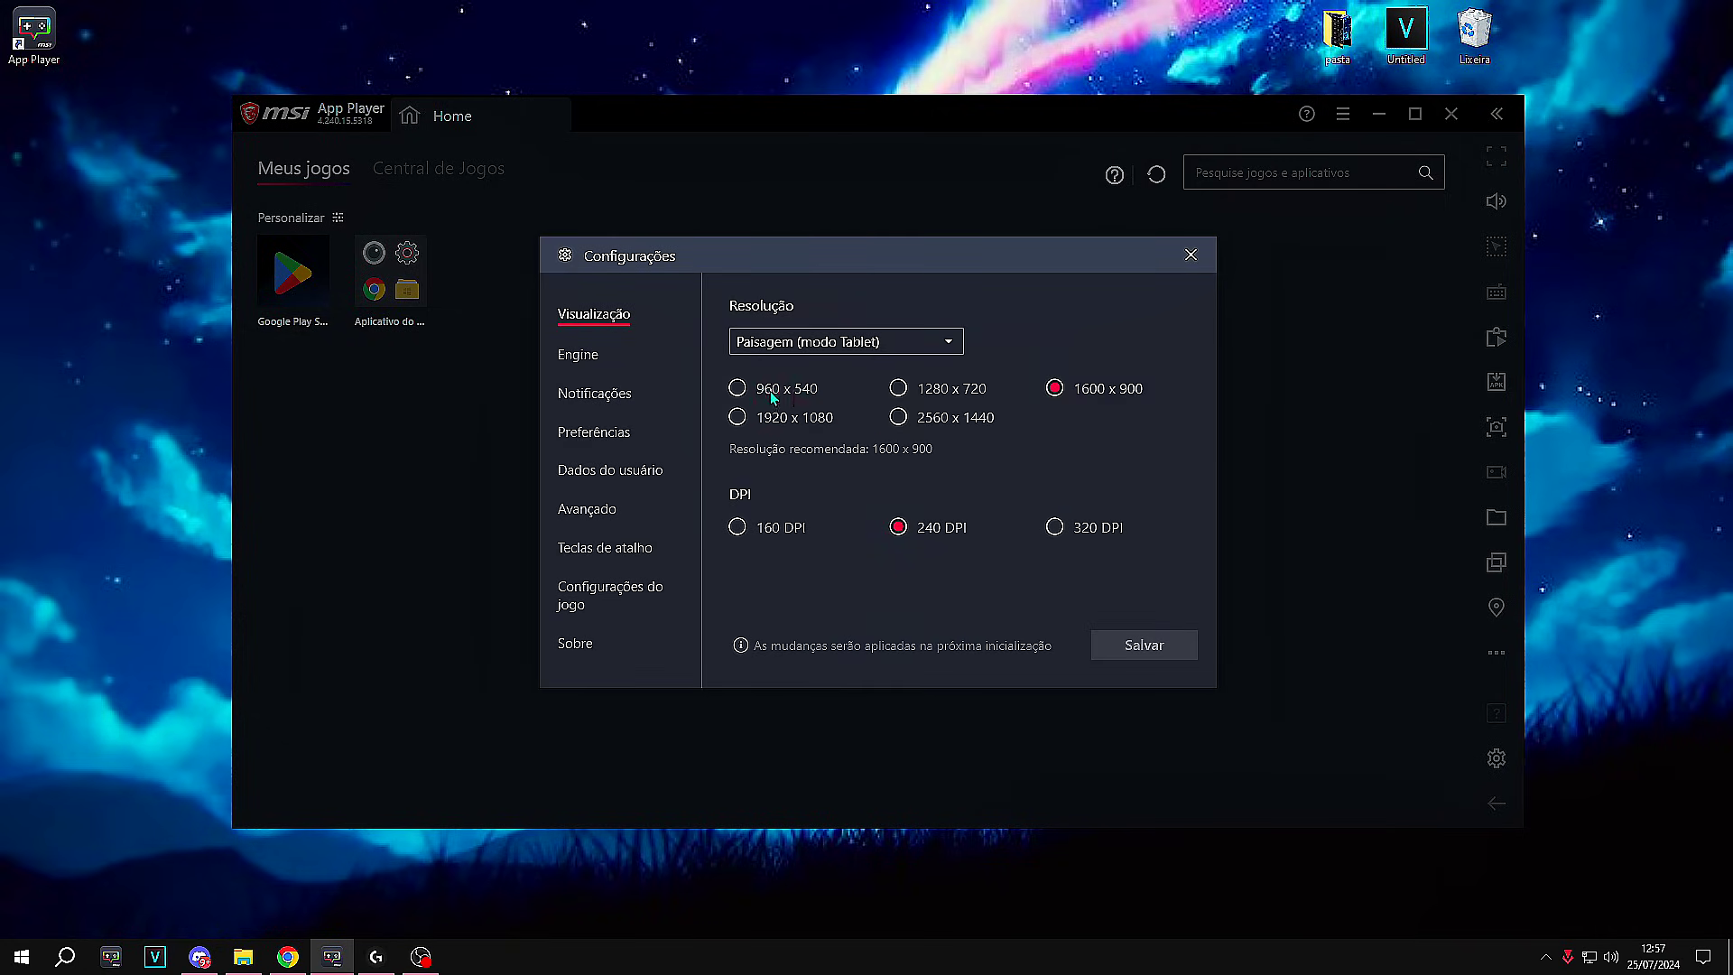
click(830, 343)
click(776, 423)
Step: Set the custom resolution's height to 1024 with a width of 1600, save the change and restart the App Player
click(835, 391)
click(1019, 394)
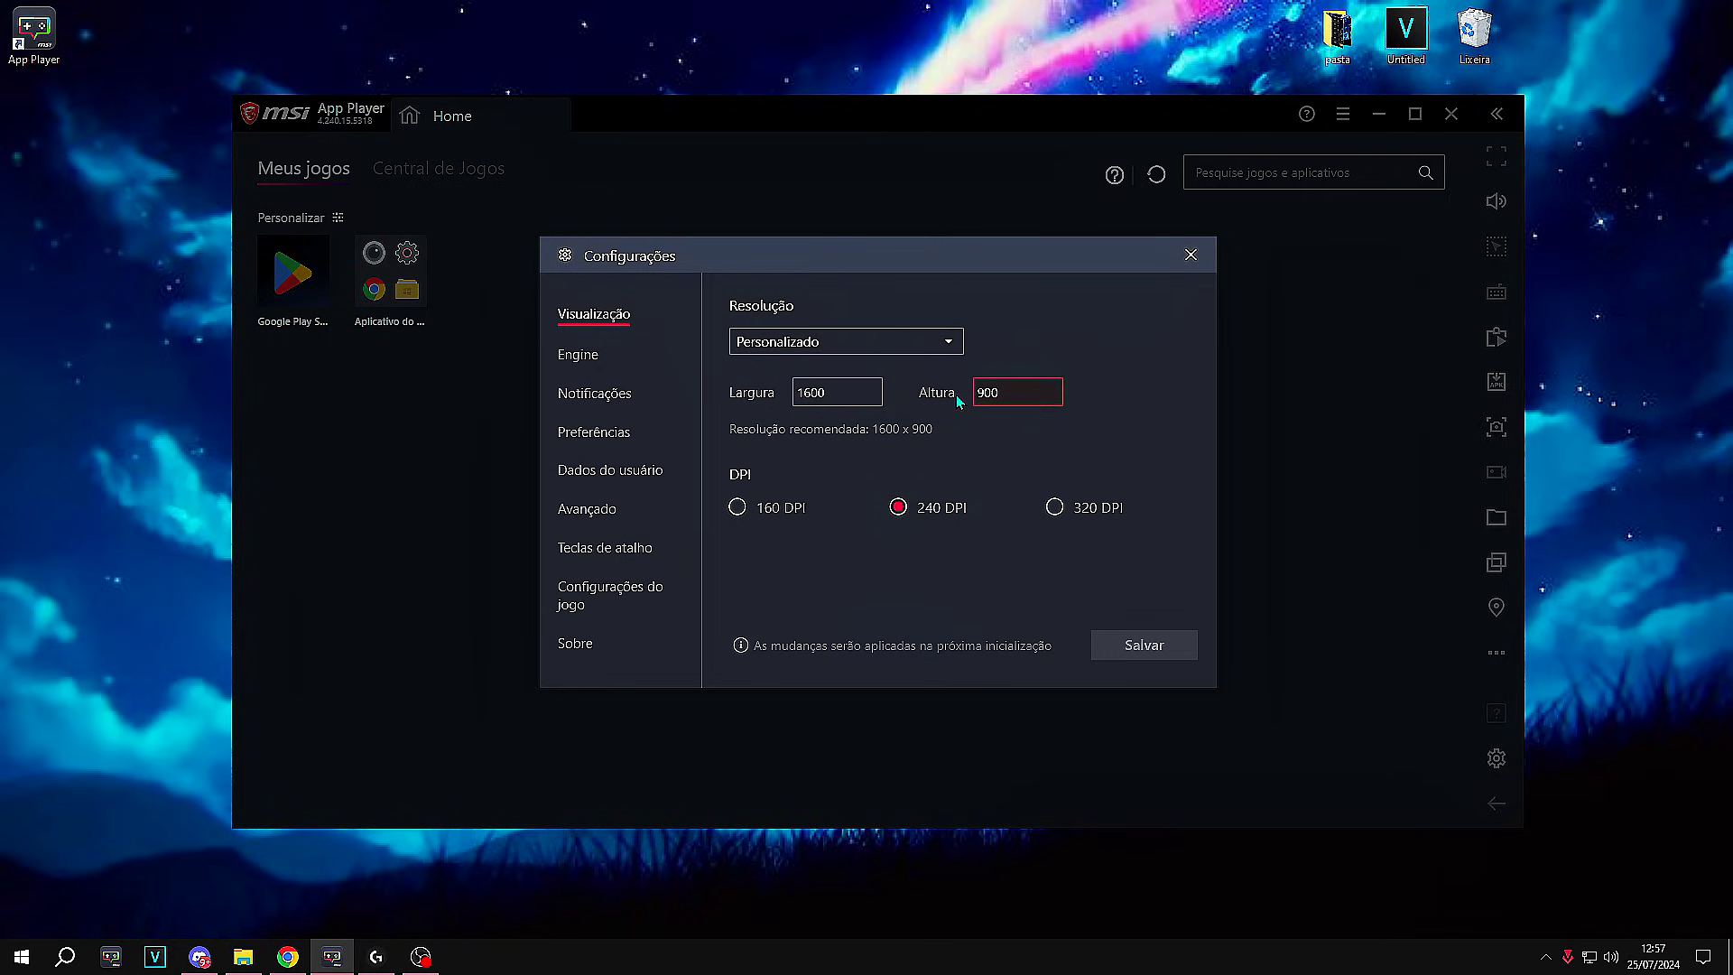
key(ctrl+a)
key(BackSpace)
text(1024)
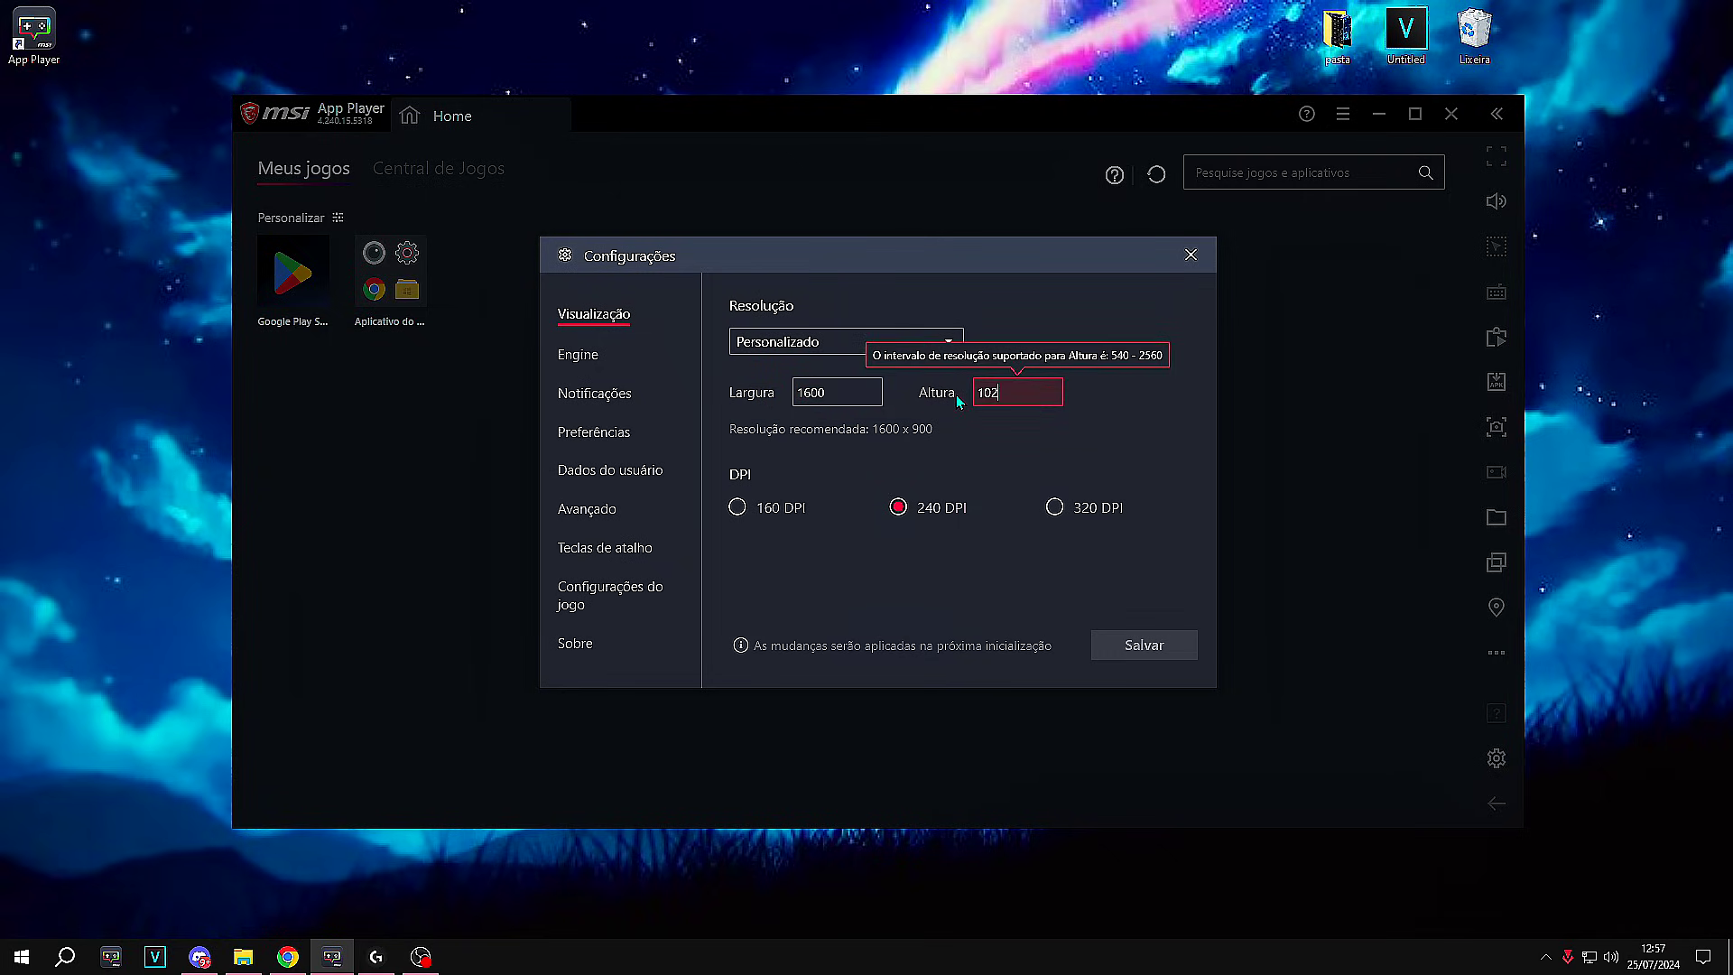
click(1104, 637)
click(966, 502)
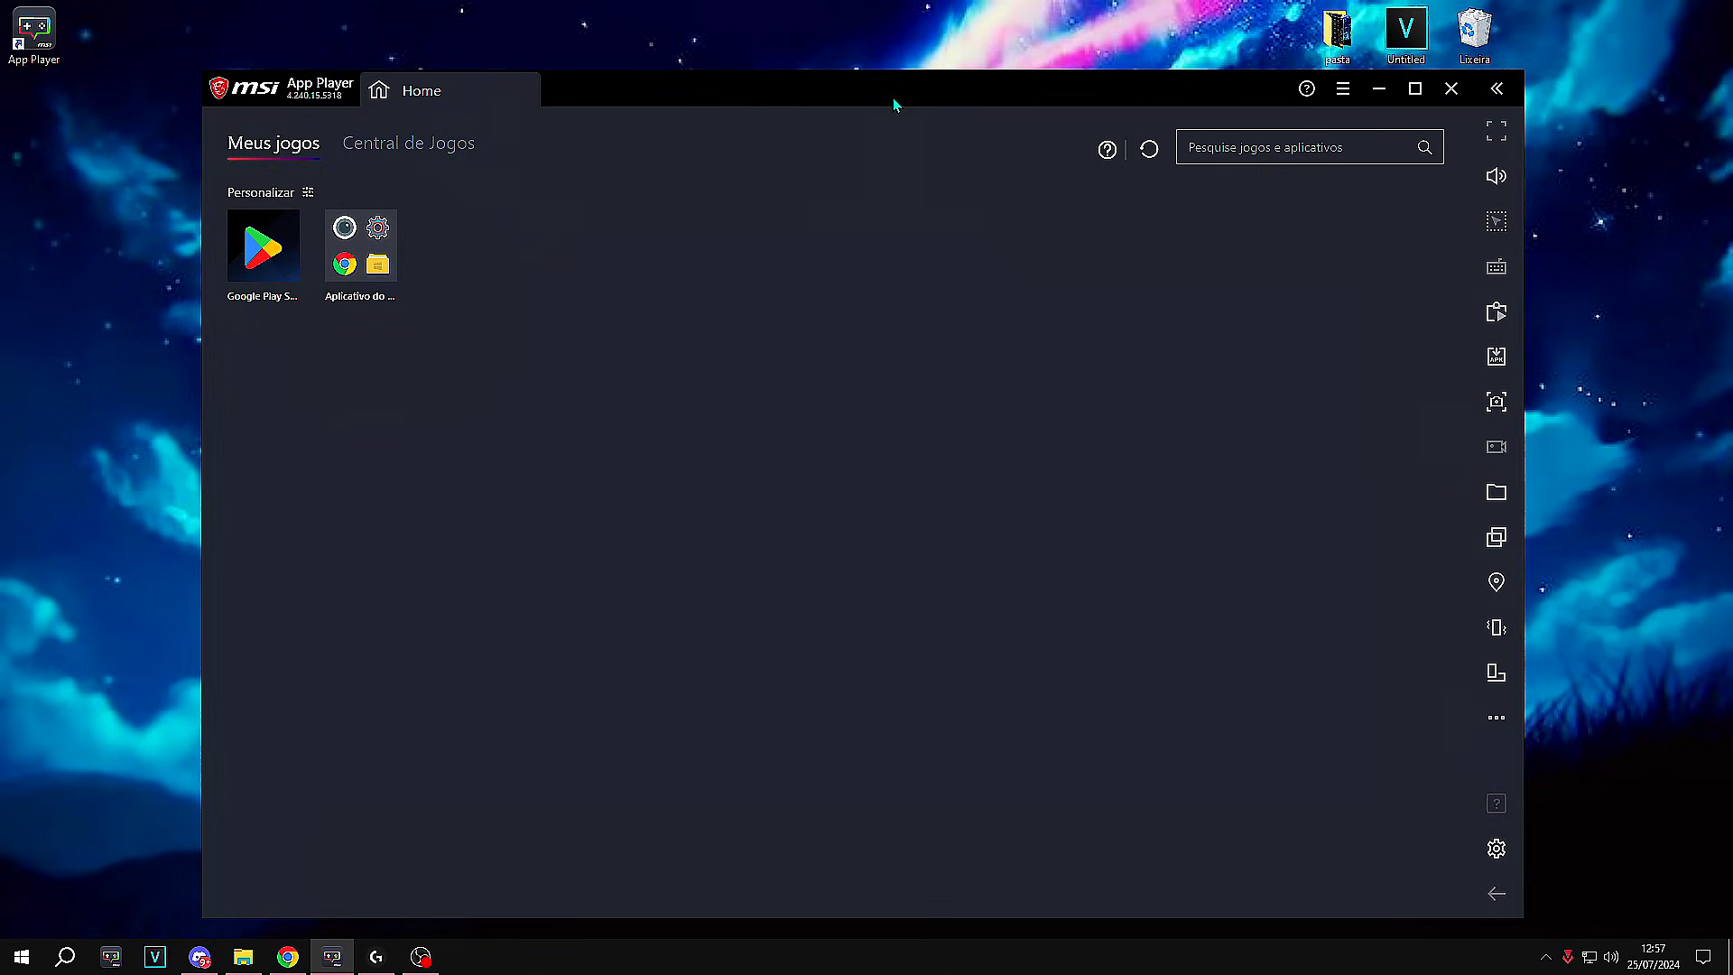
Step: Reopen the App Player settings and examine the Engine graphics and GPU options
click(1302, 73)
click(1201, 116)
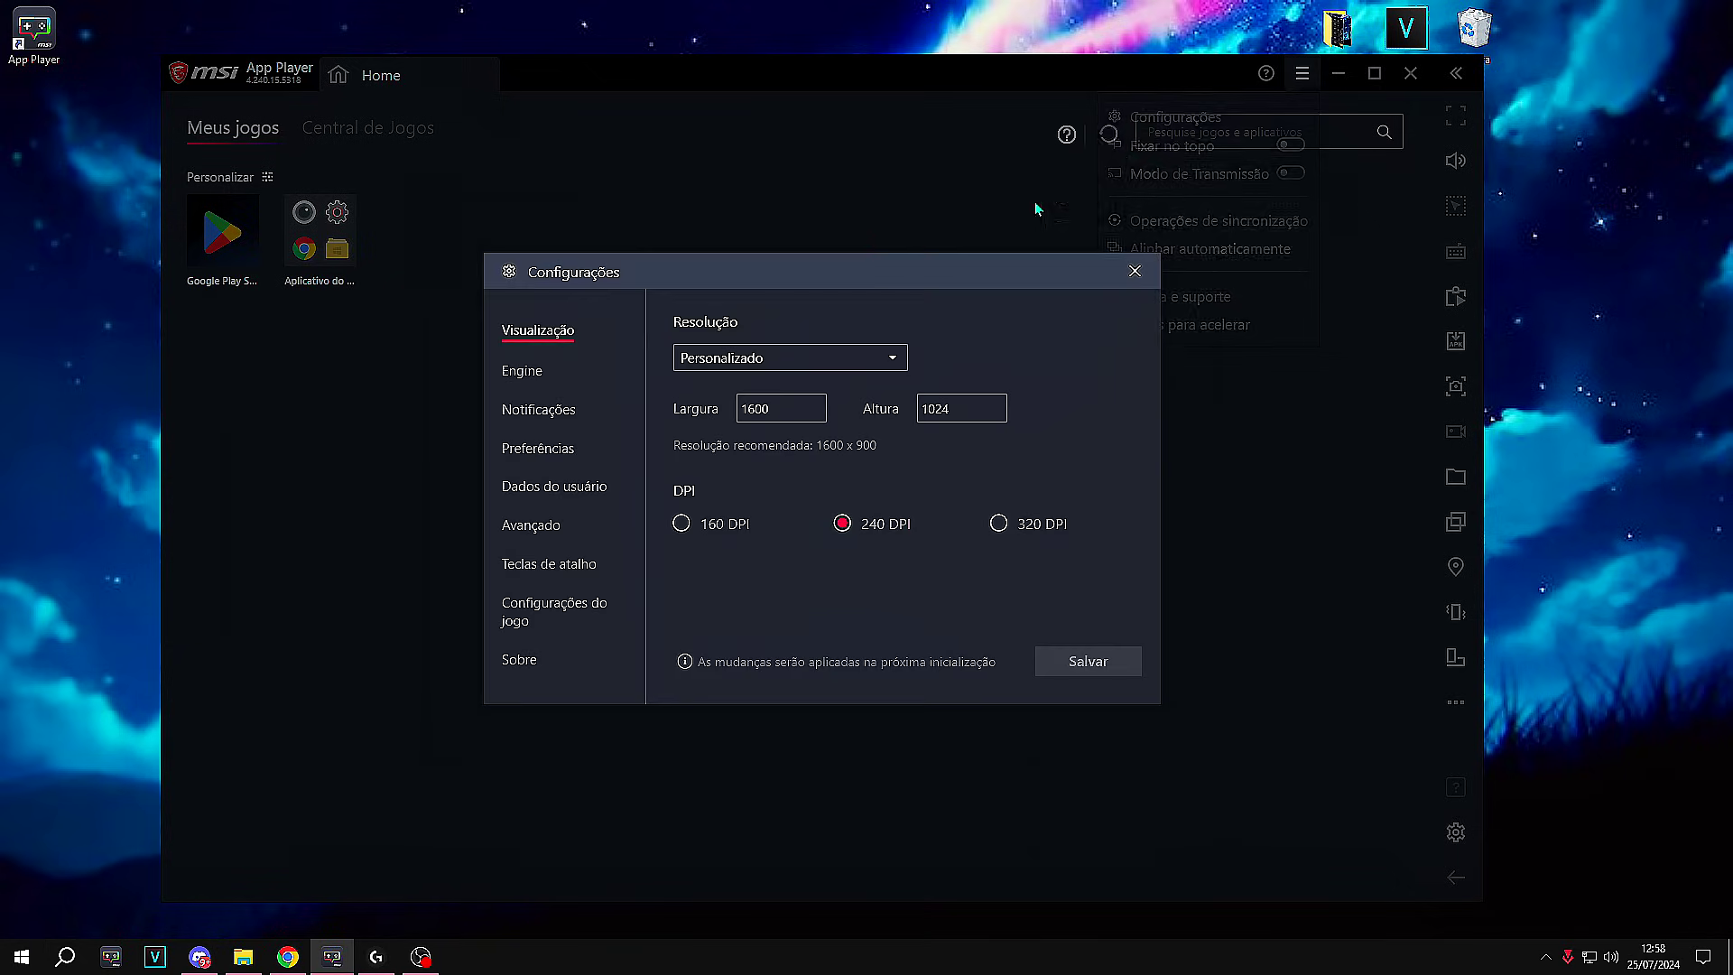
click(520, 371)
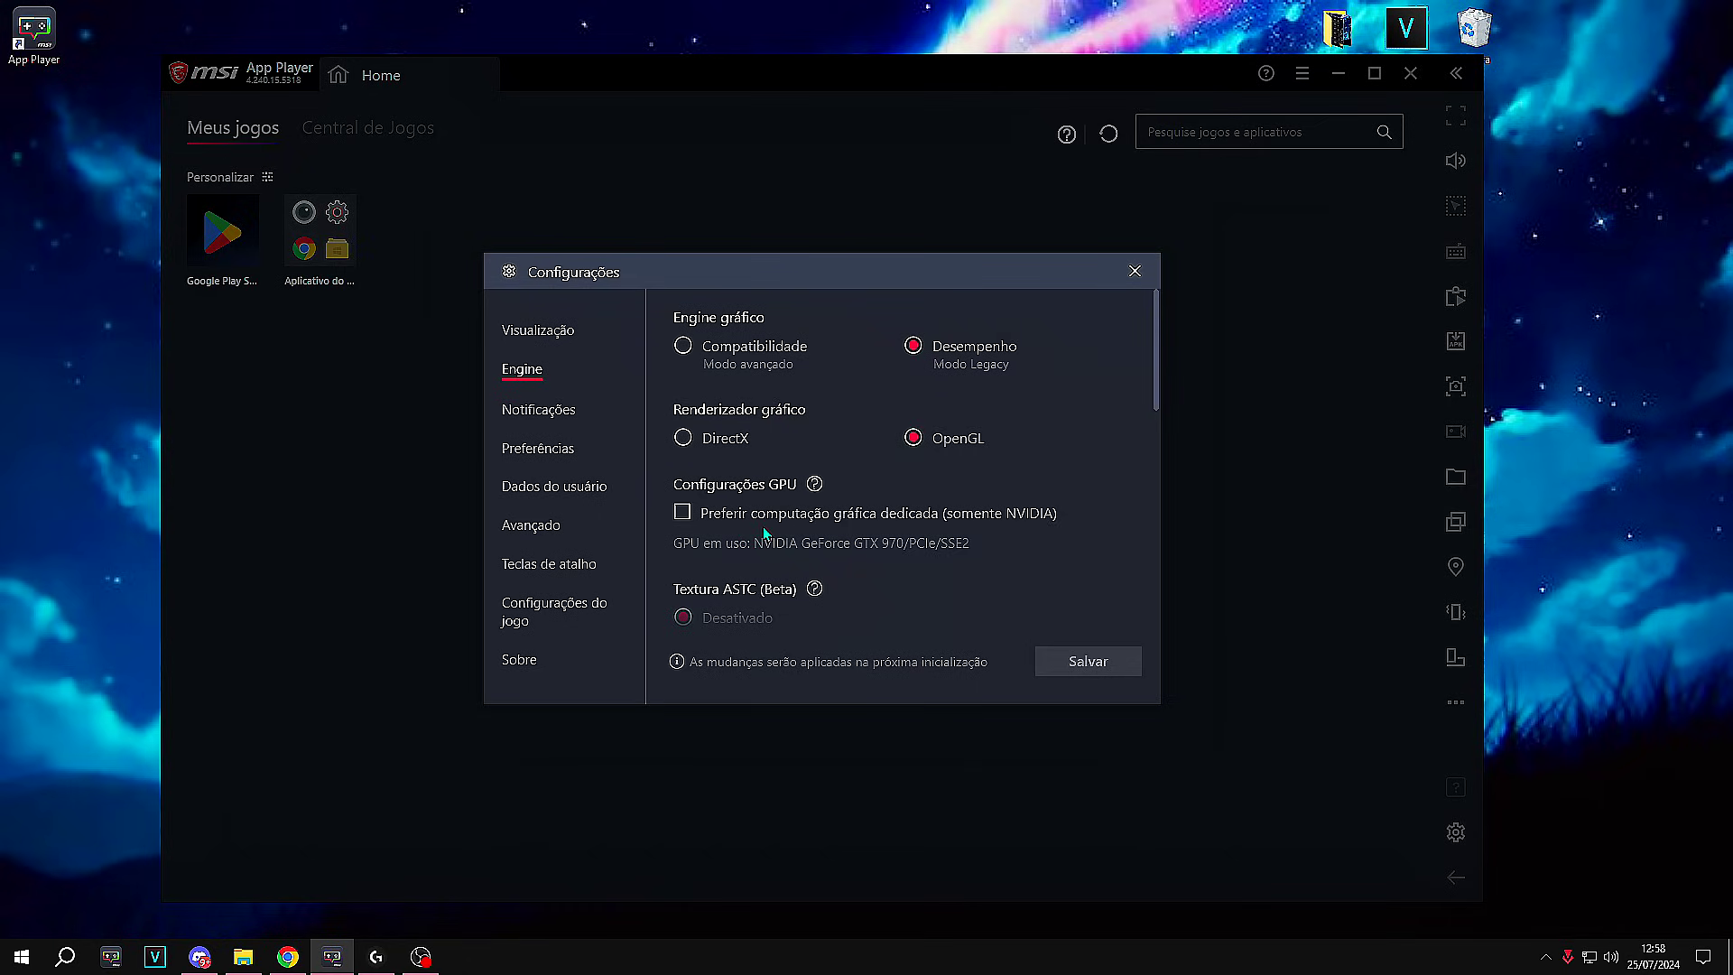
Step: Open the Registry Editor at the key HKEY_LOCAL_MACHINE\SOFTWARE\BlueStacks_msi2\Config
key(super+r)
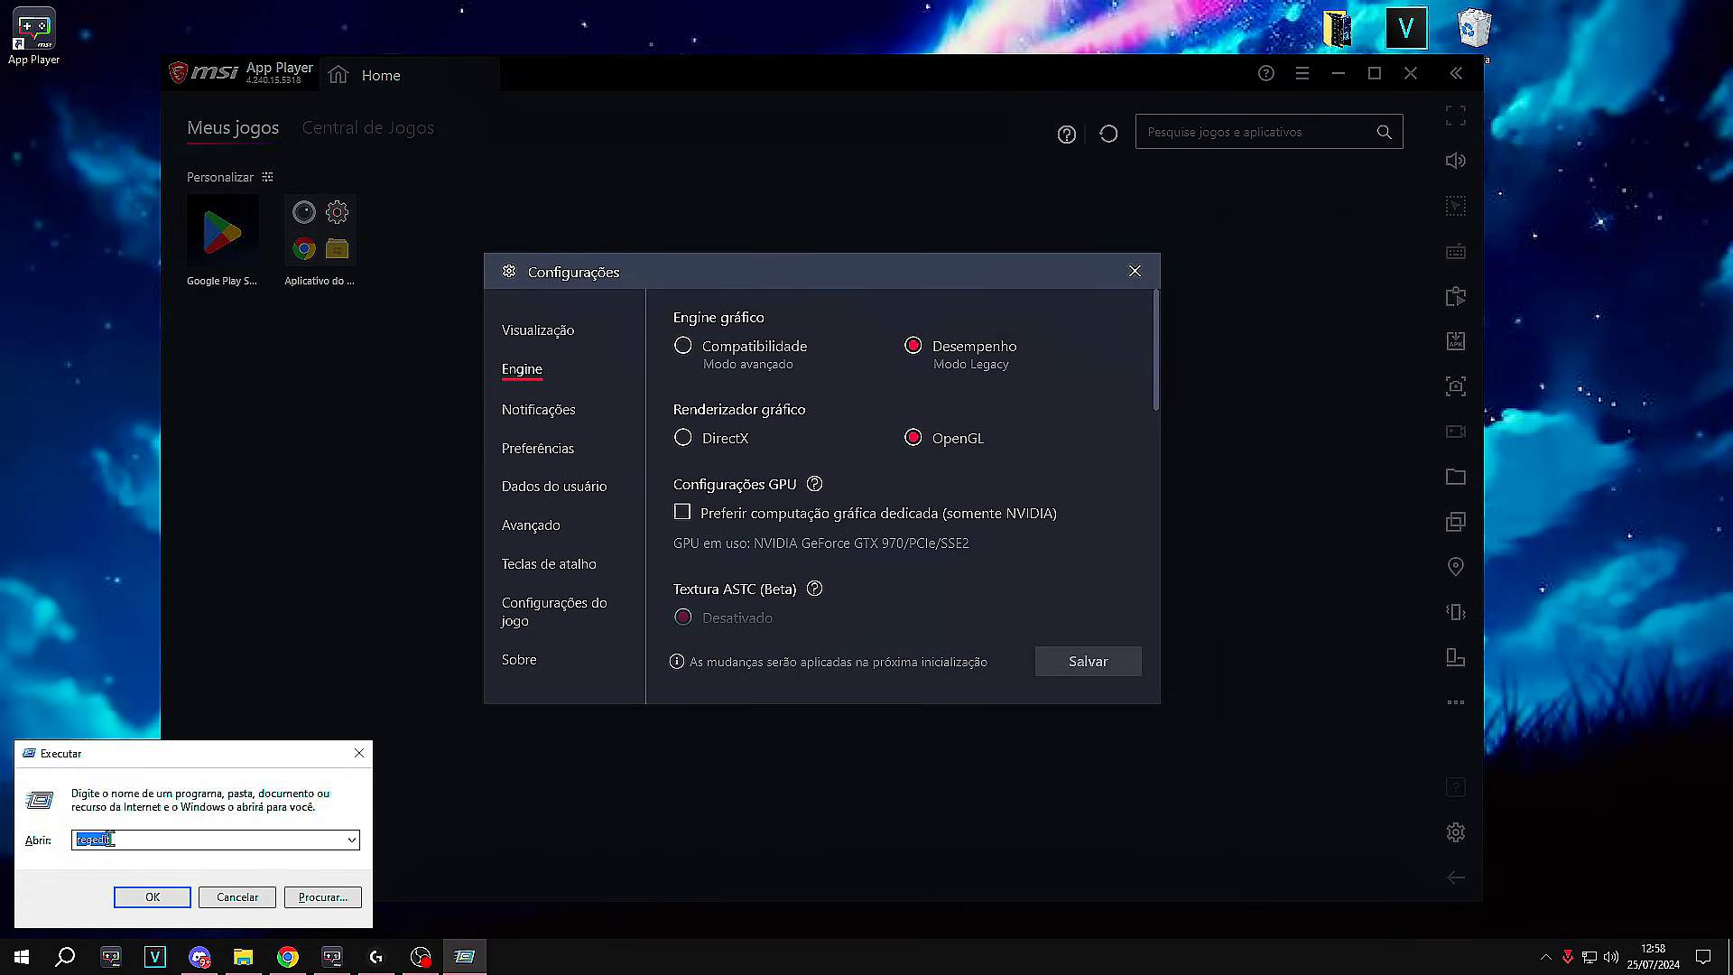
click(155, 897)
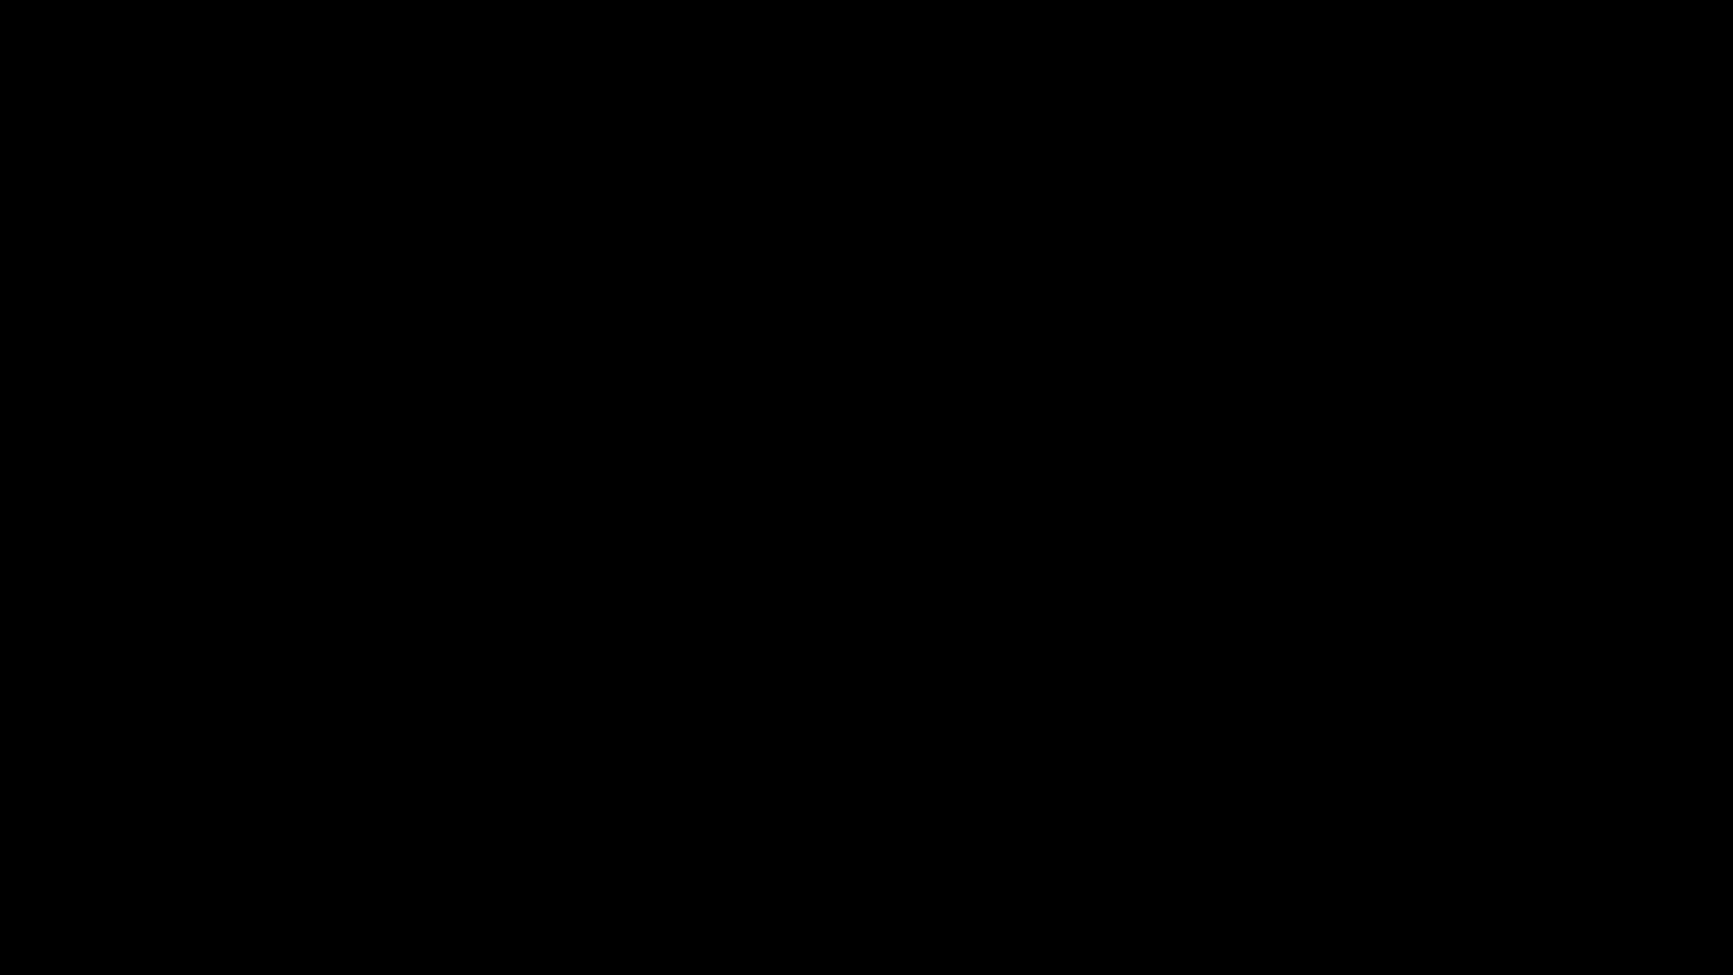
key(super+Up)
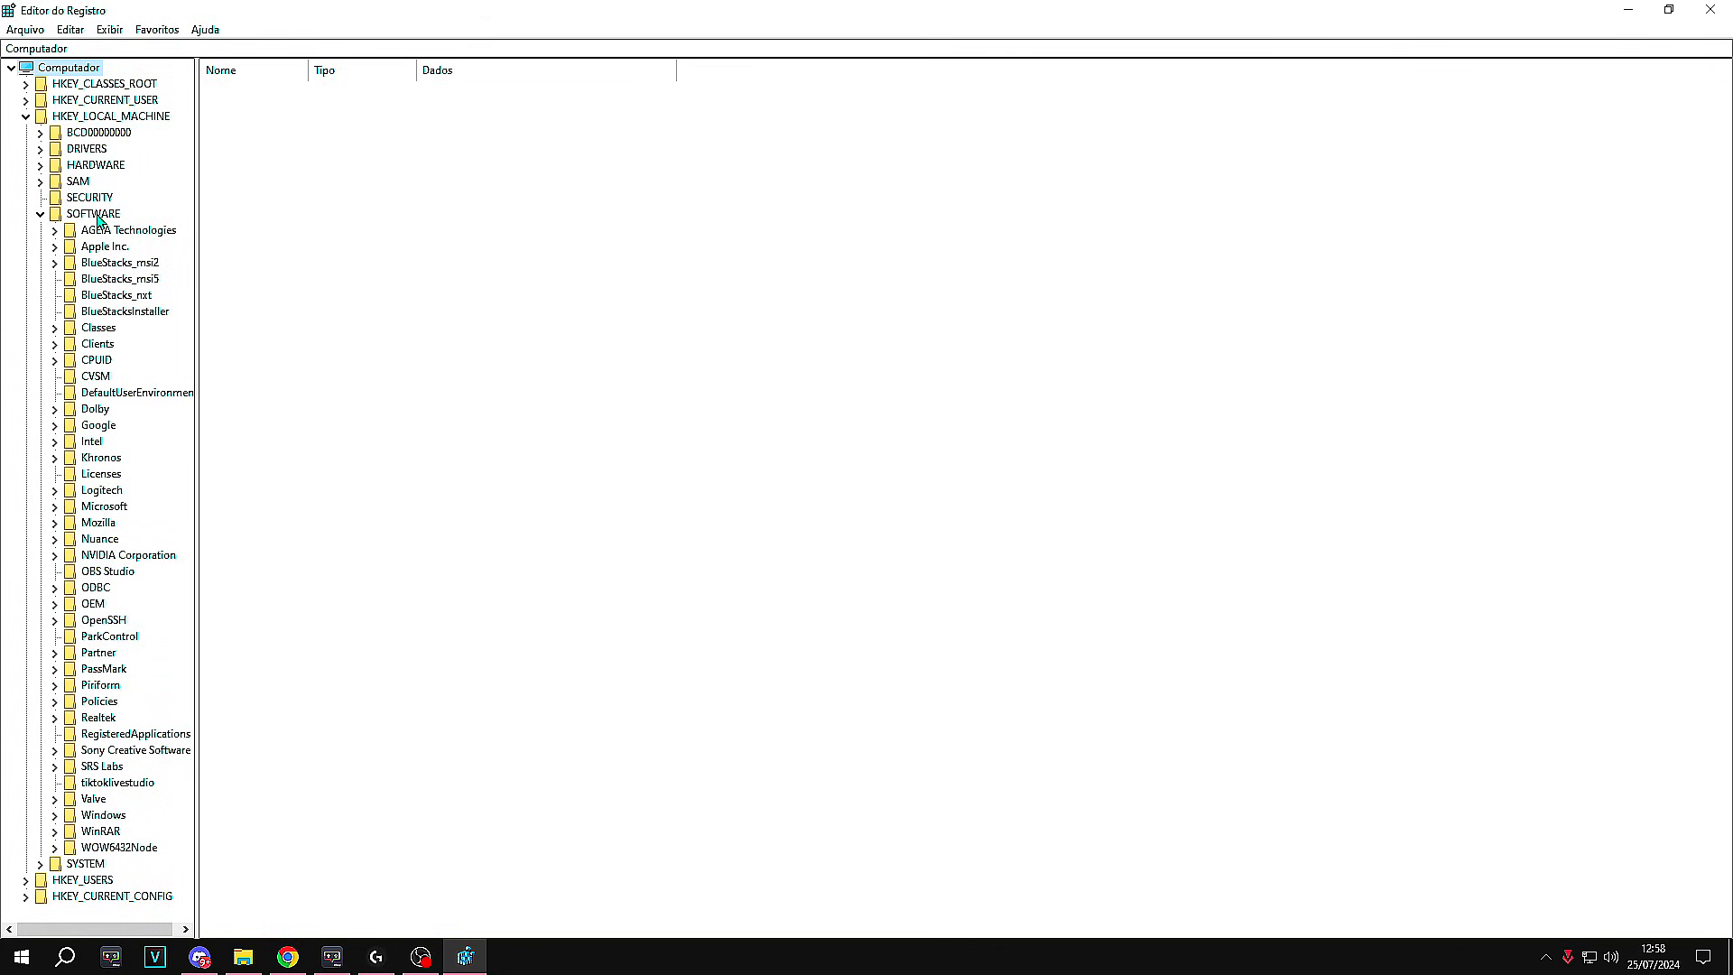
click(54, 262)
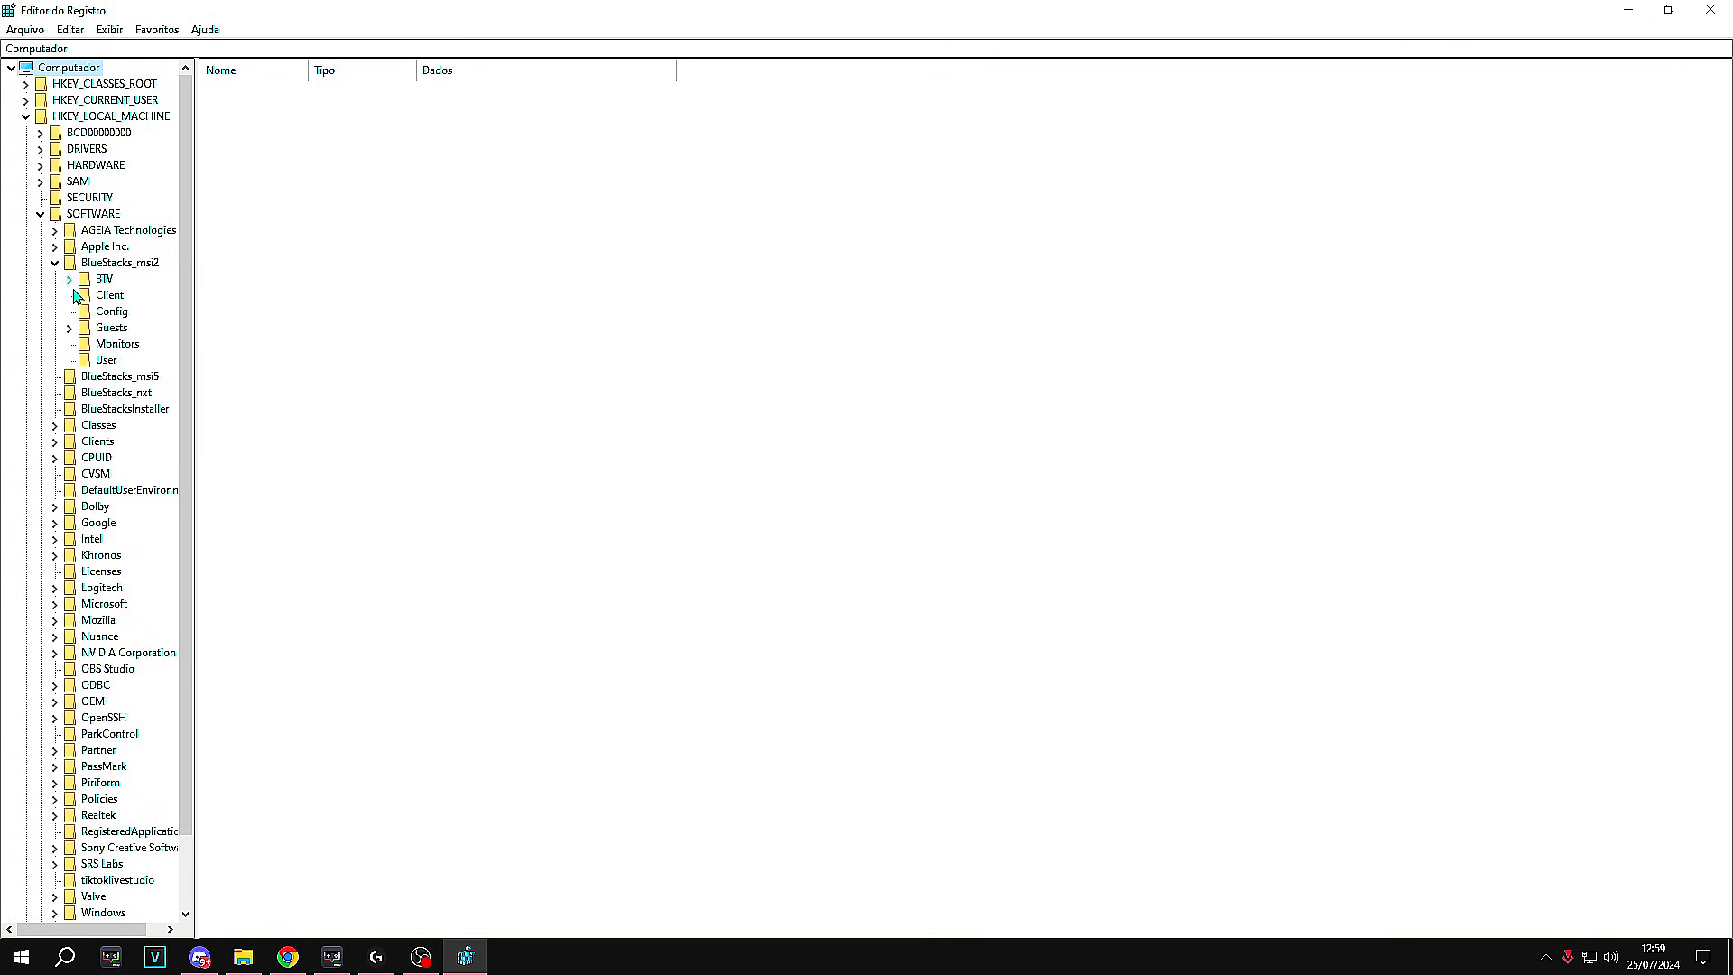
click(110, 311)
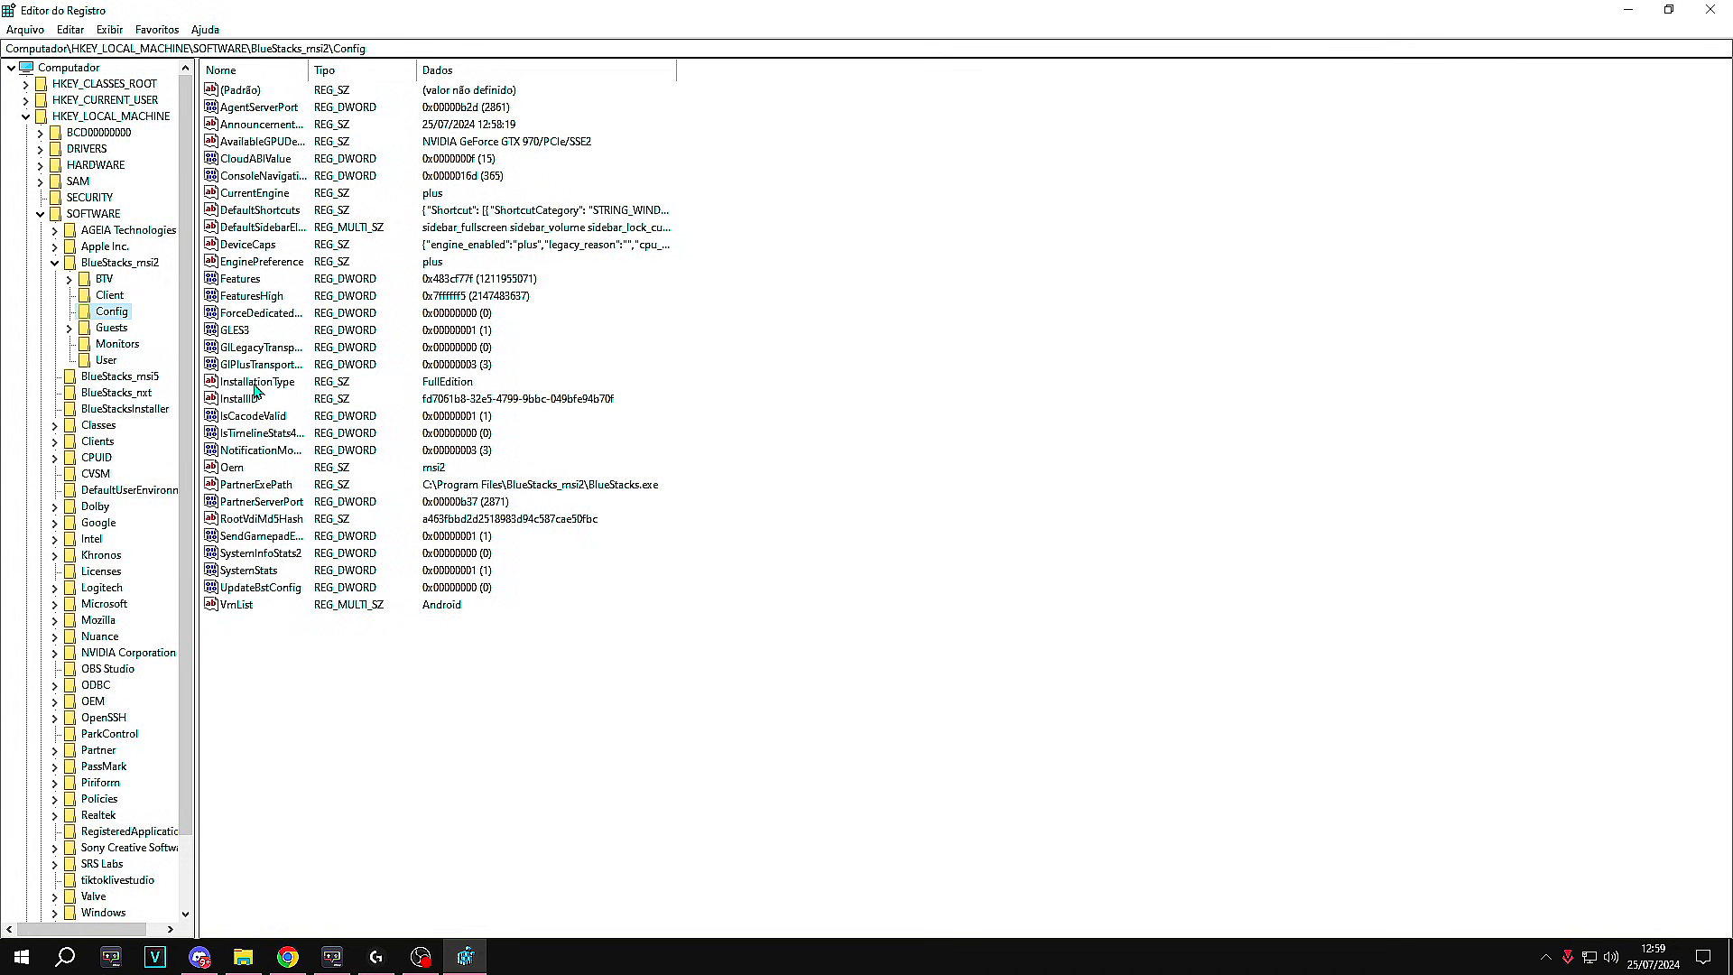
Step: Set the ForceDedicatedGPU DWORD value to 1 and close the Registry Editor
click(272, 318)
double_click(278, 316)
text(1)
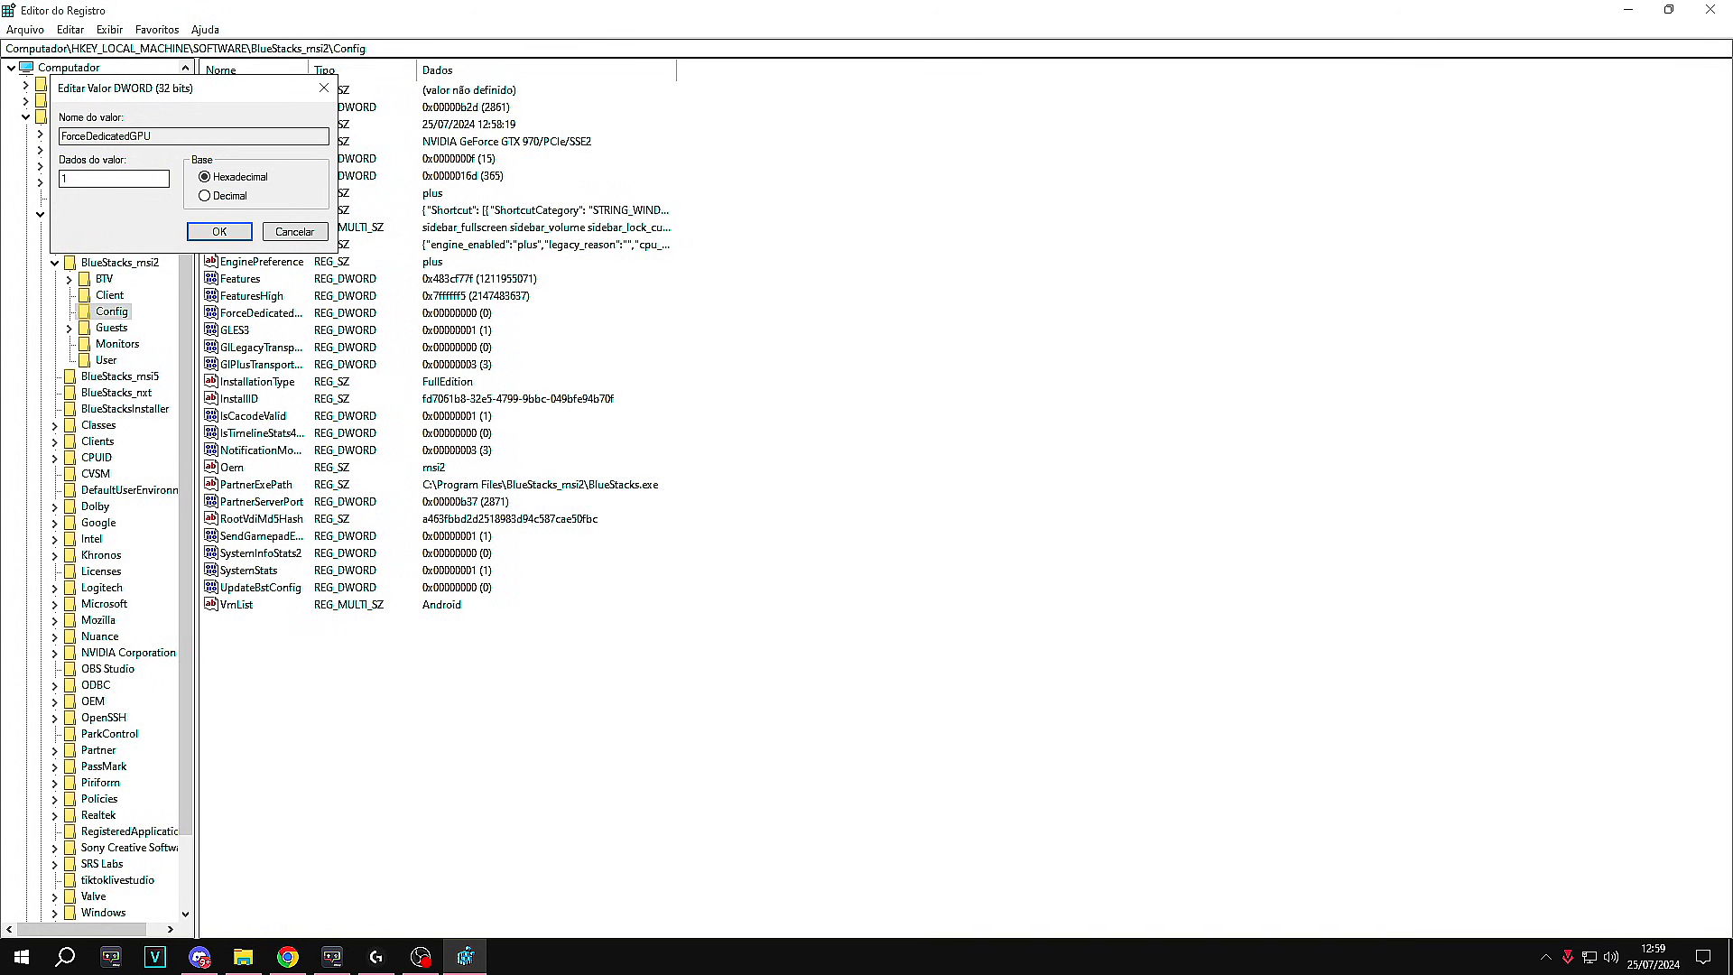
click(220, 232)
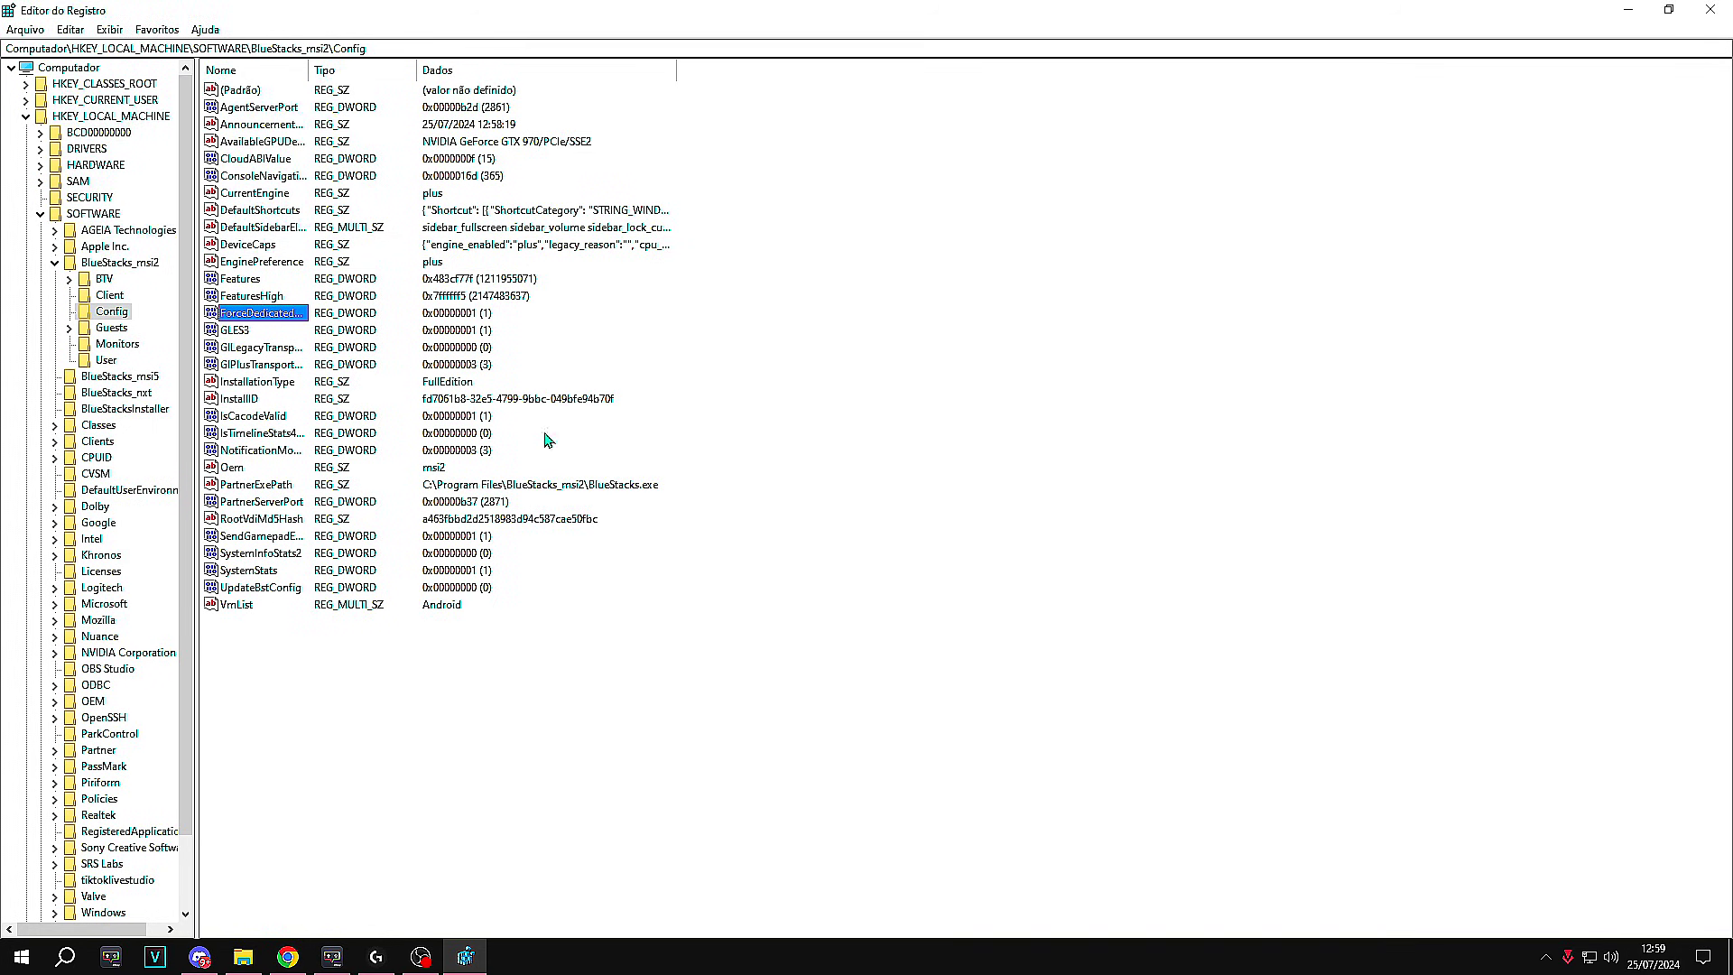
click(1708, 9)
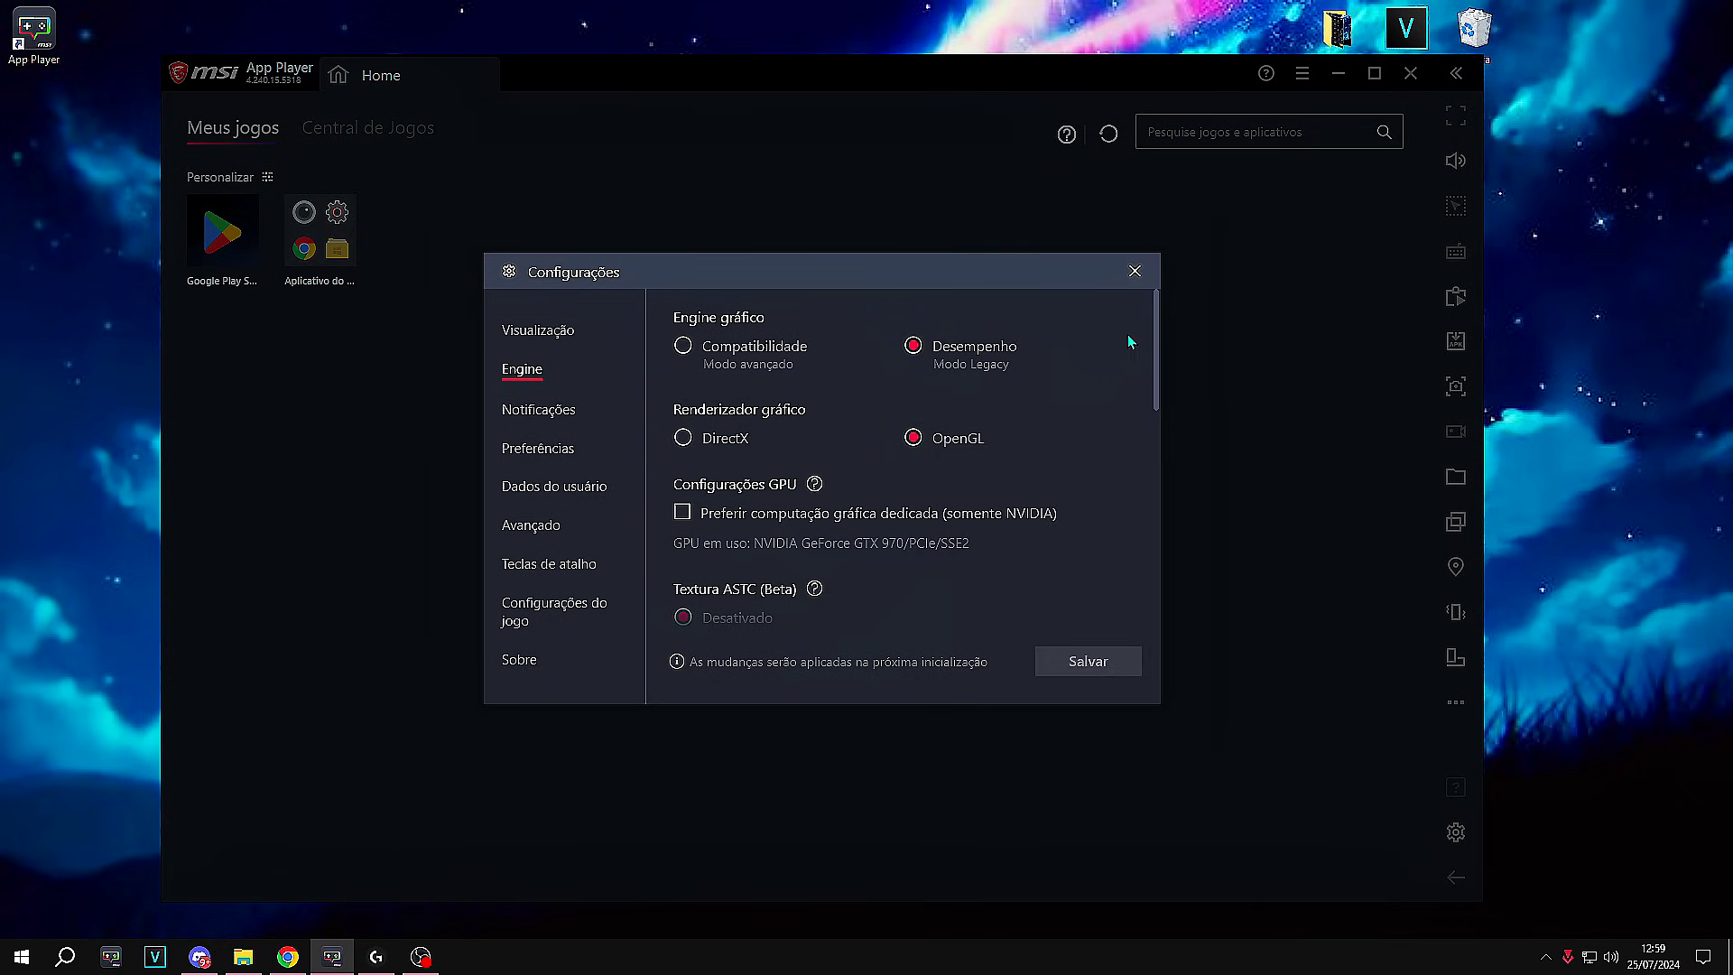
Step: Reload the App Player settings and check the dedicated NVIDIA graphics option in the Engine section
click(1135, 272)
click(1301, 74)
click(1173, 116)
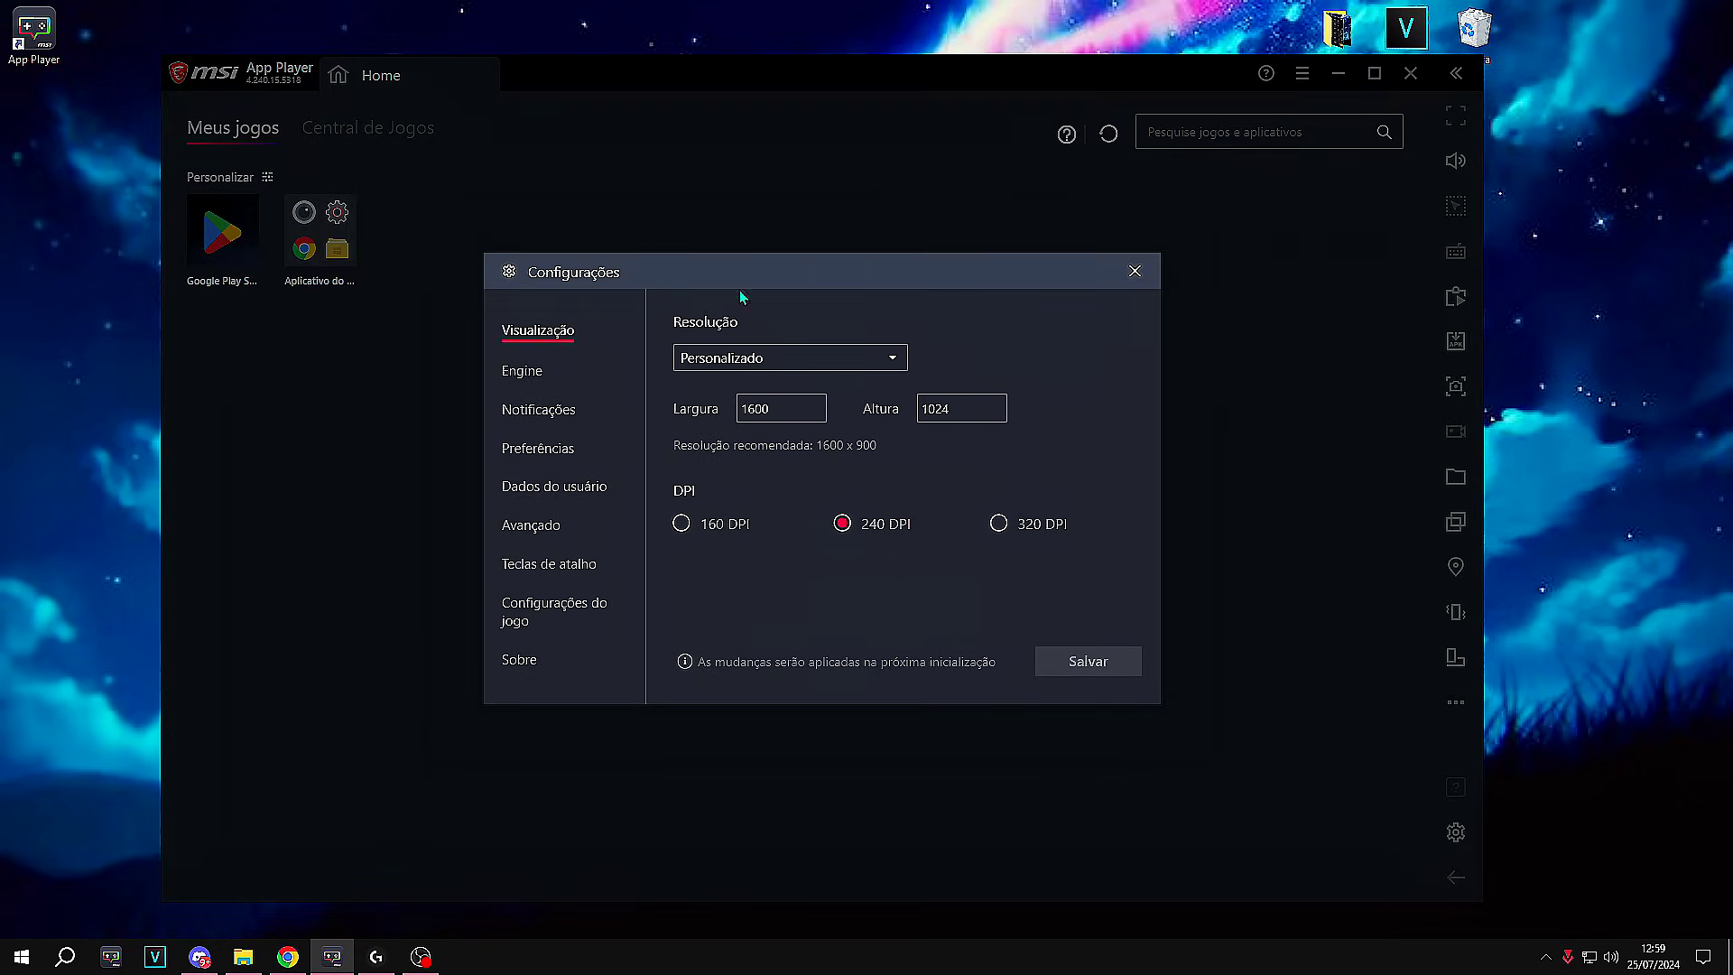
click(536, 374)
scroll(691, 445, down, 1)
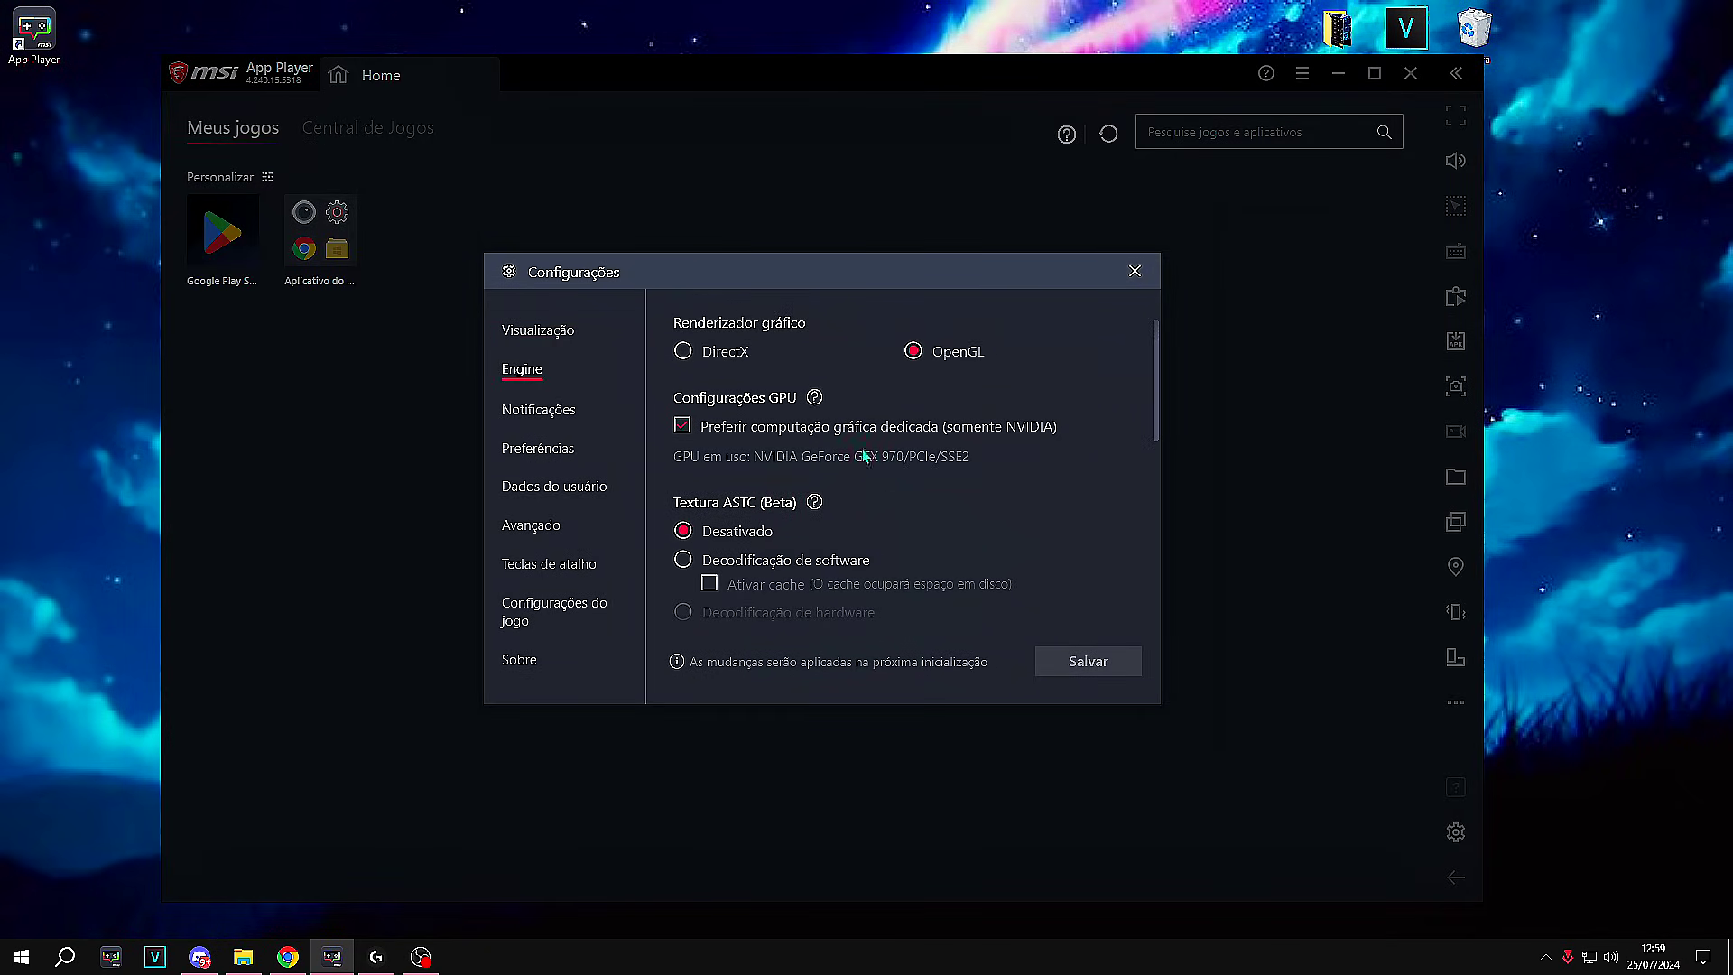
scroll(847, 446, up, 1)
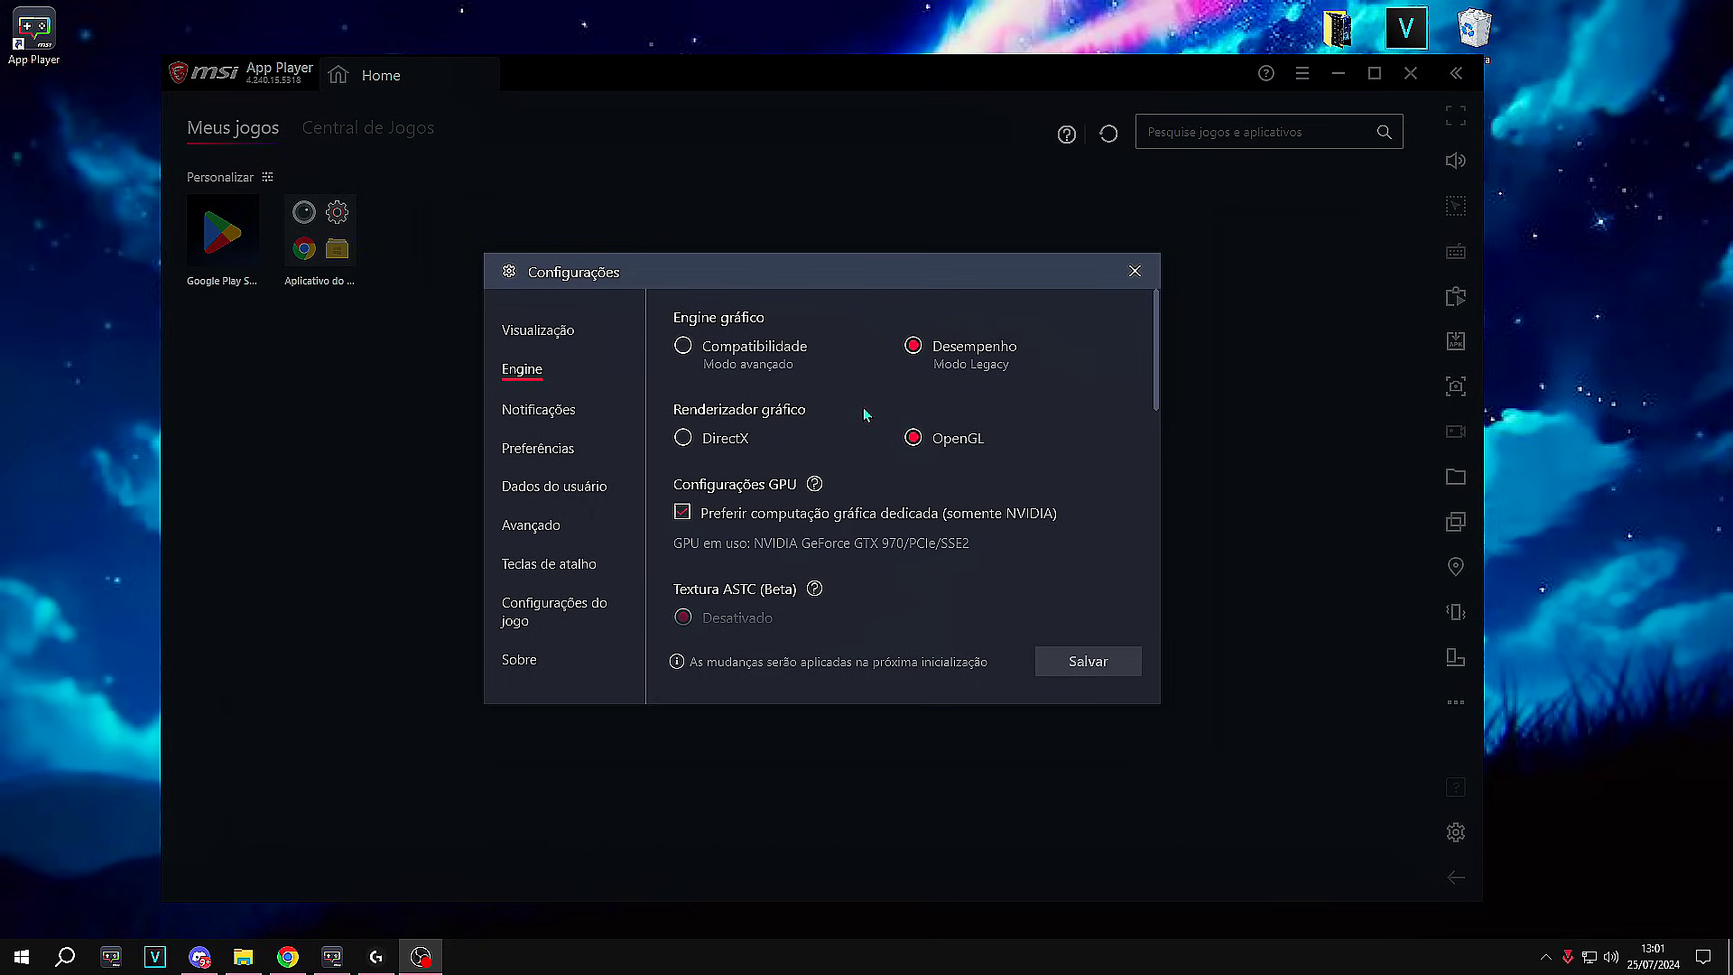
Step: Review the CPU core presets in the Engine performance settings
scroll(863, 408, down, 2)
scroll(850, 470, down, 3)
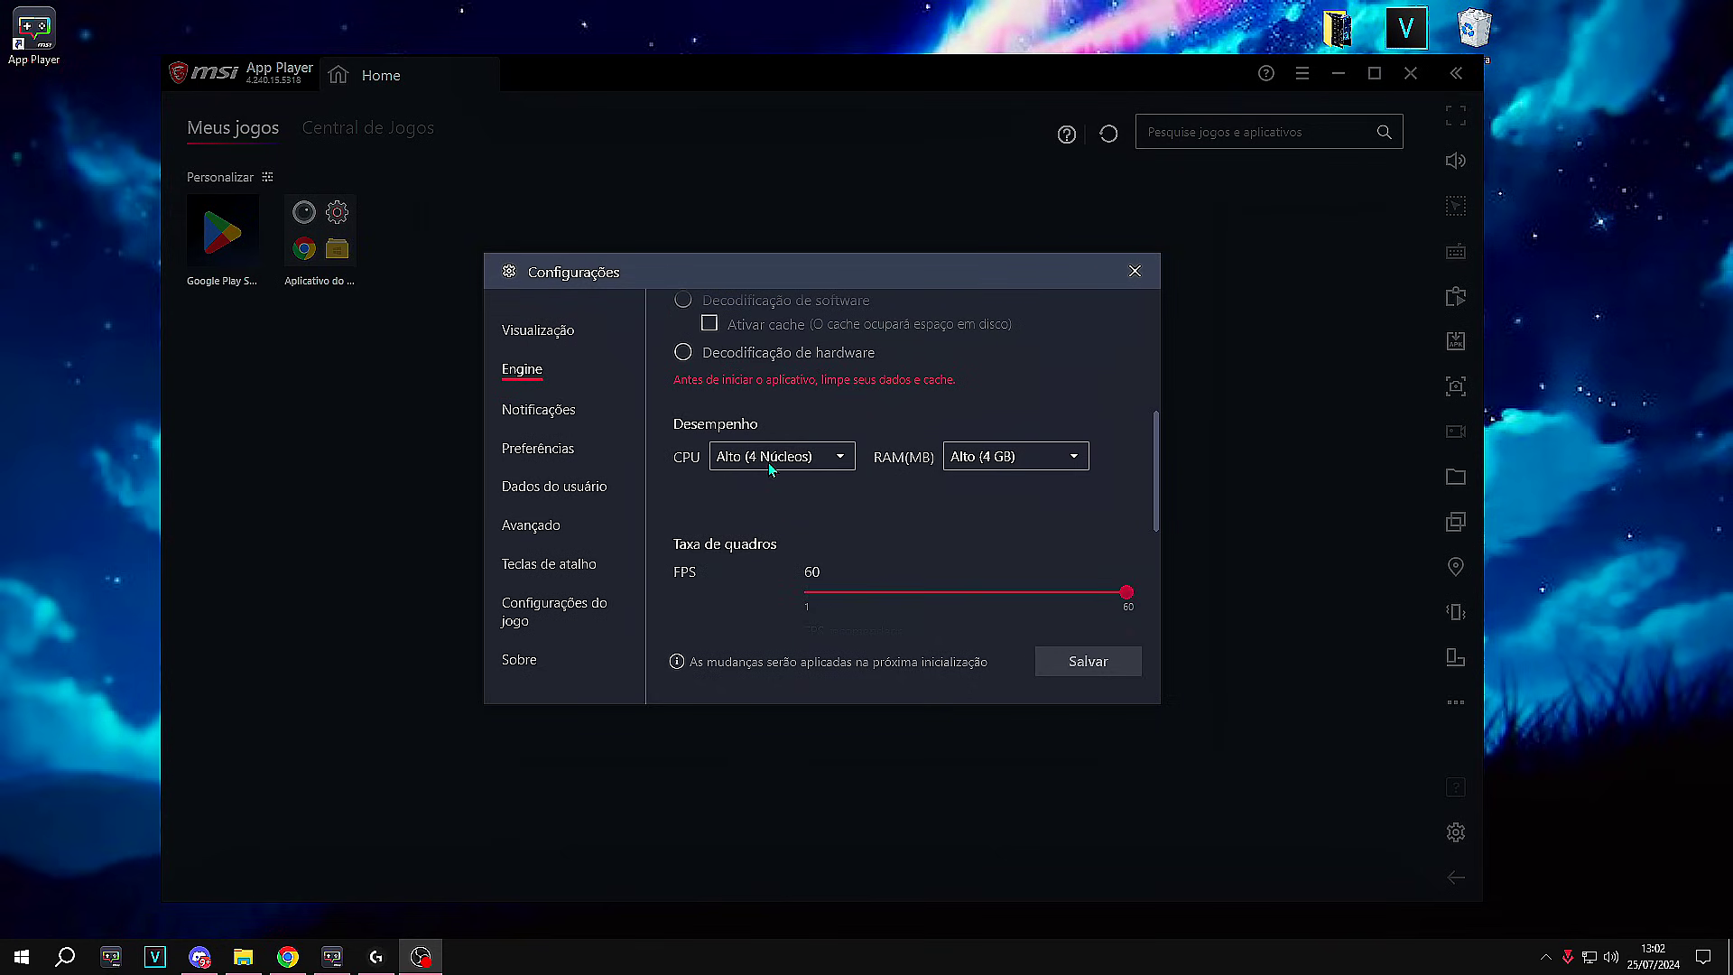
click(769, 466)
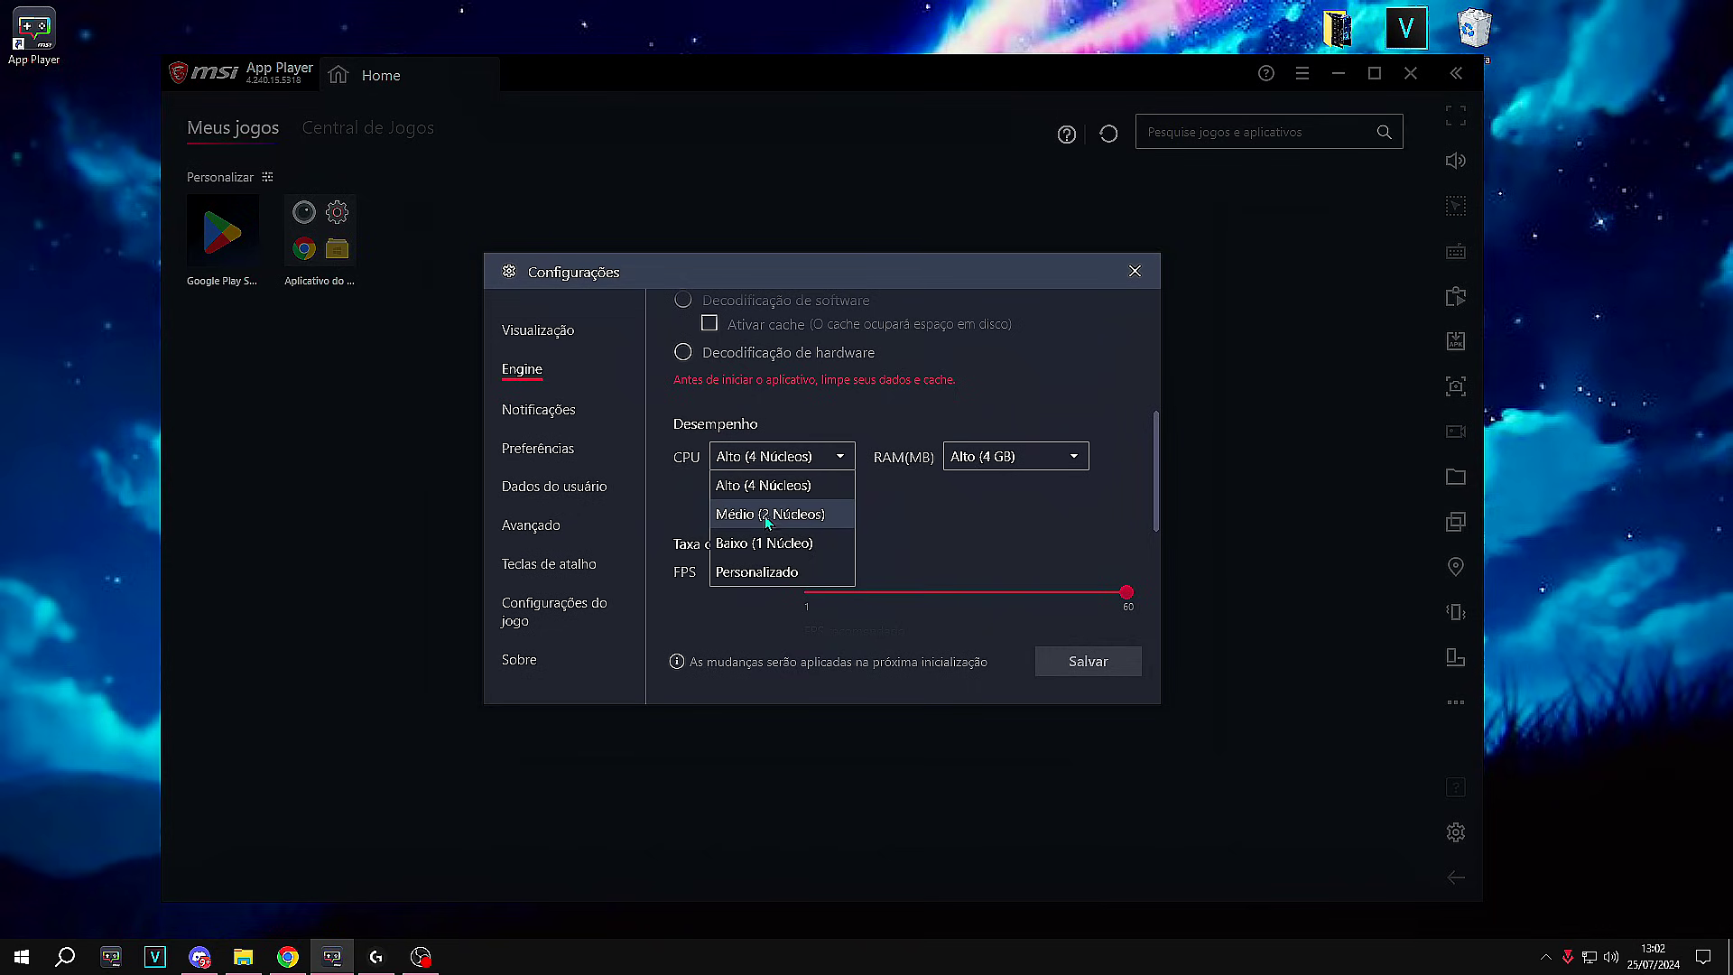
click(808, 457)
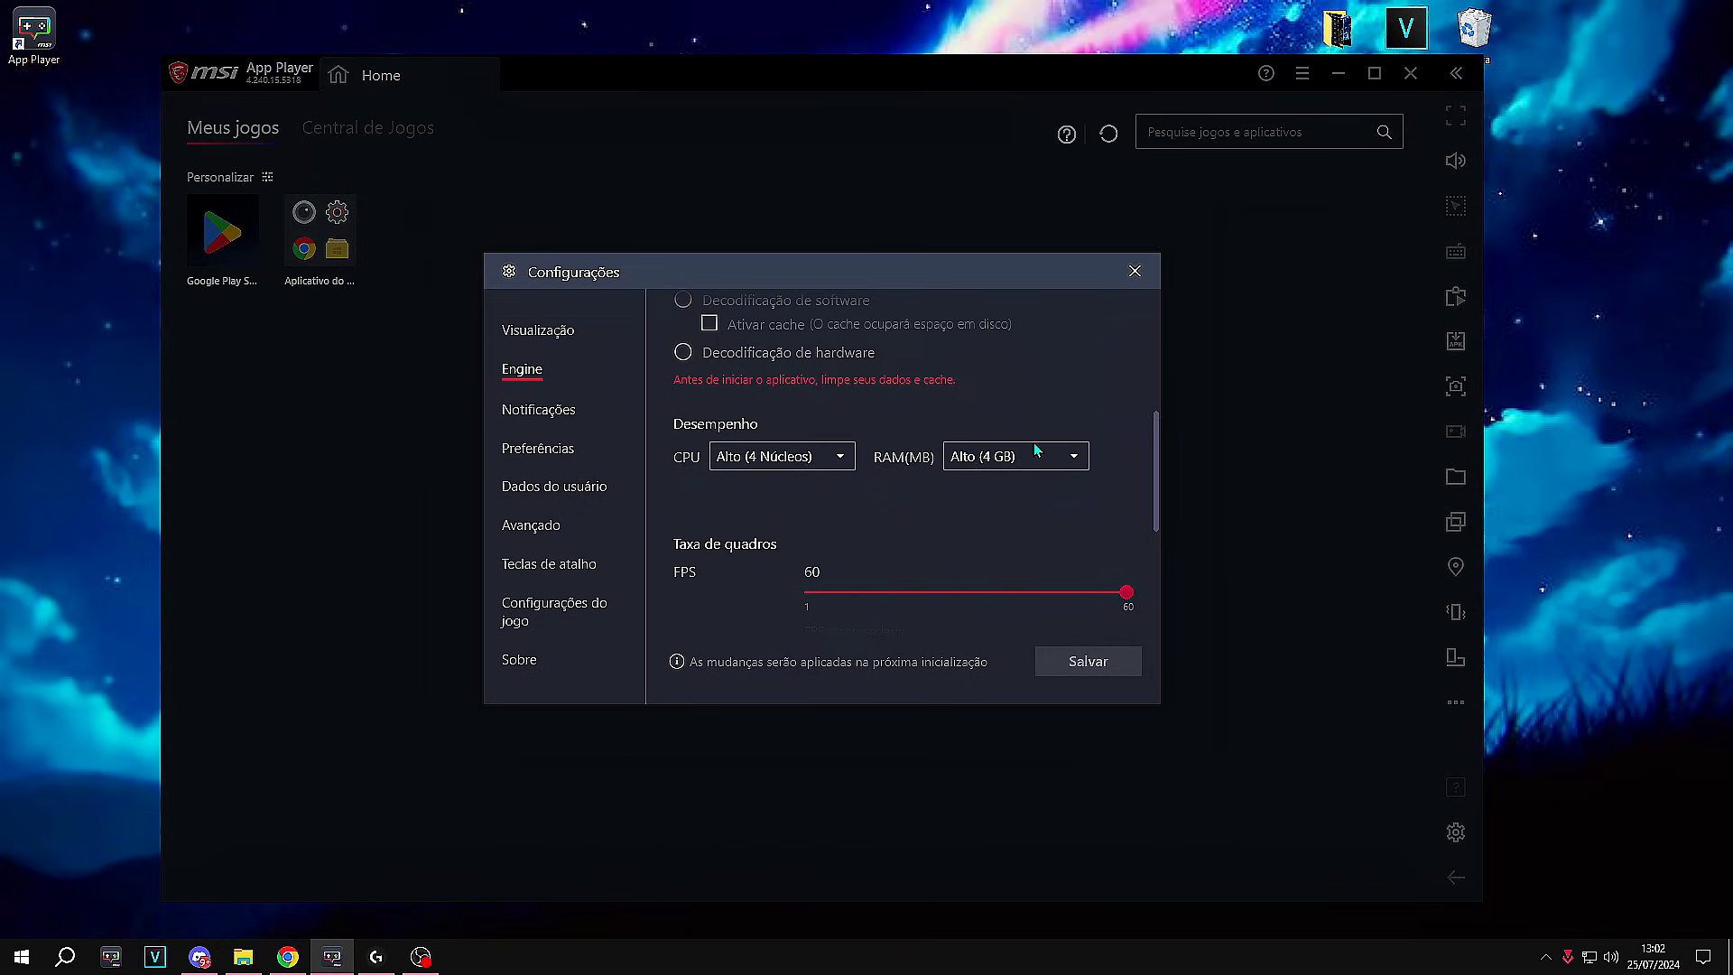
Step: Set the emulator's RAM allocation to Médio (2 GB) in the performance settings
click(1038, 448)
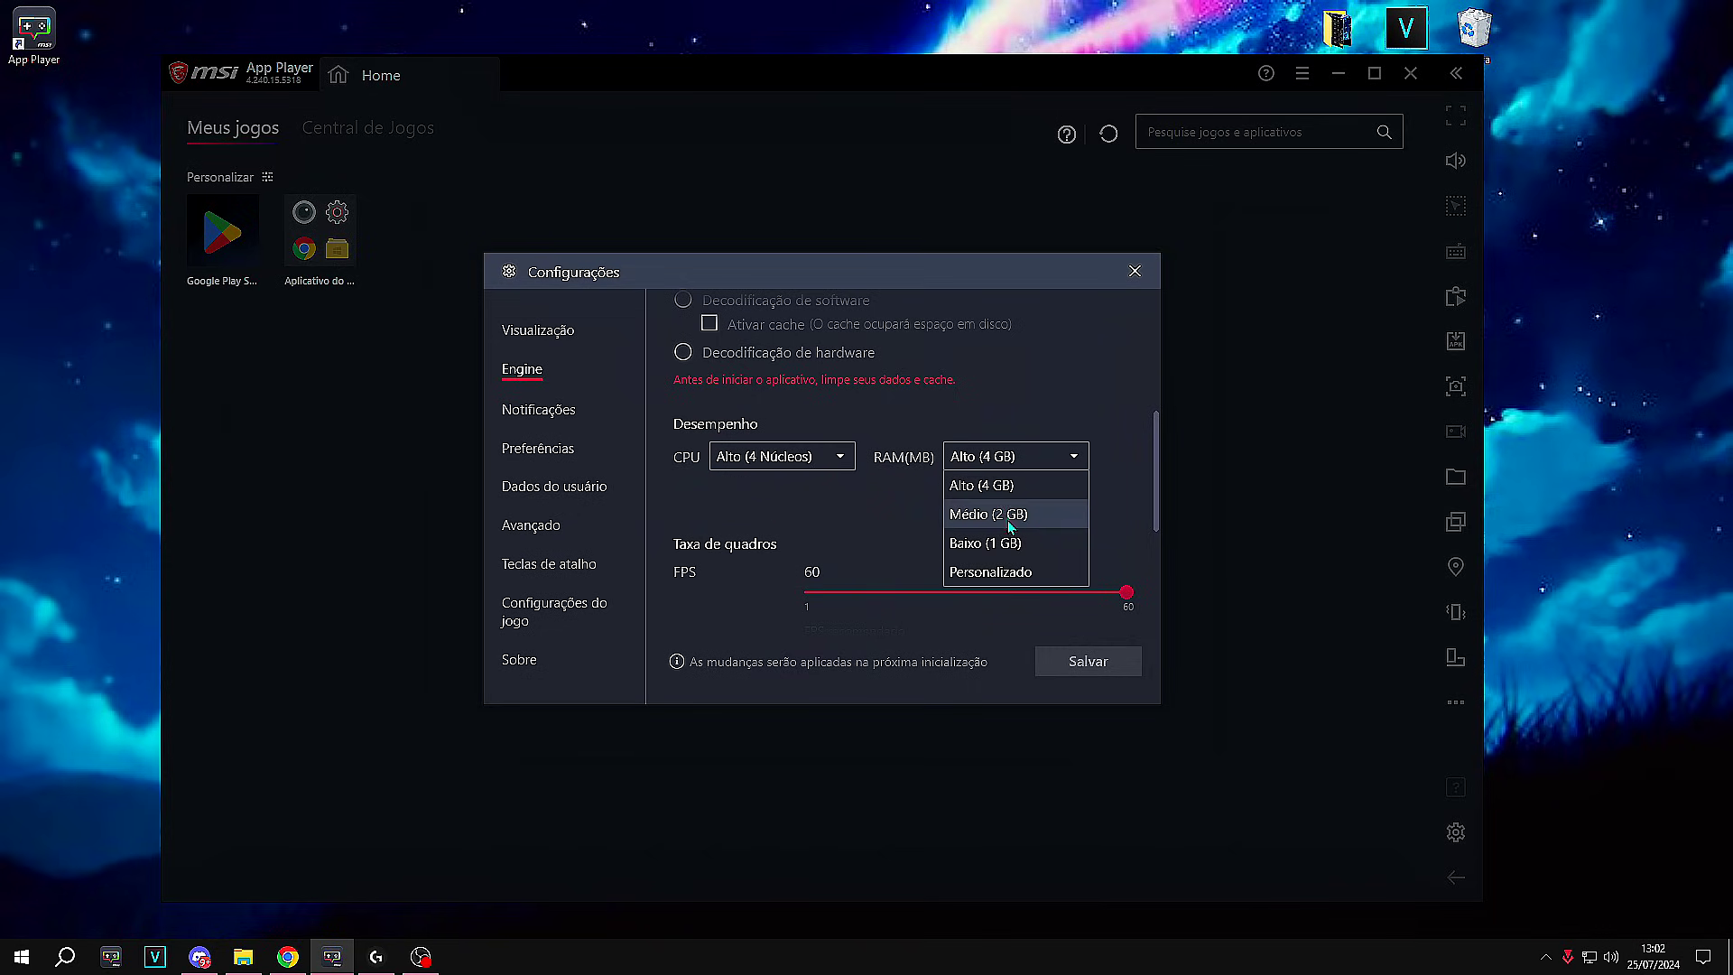
click(1008, 571)
click(1038, 456)
click(1015, 508)
scroll(734, 495, down, 5)
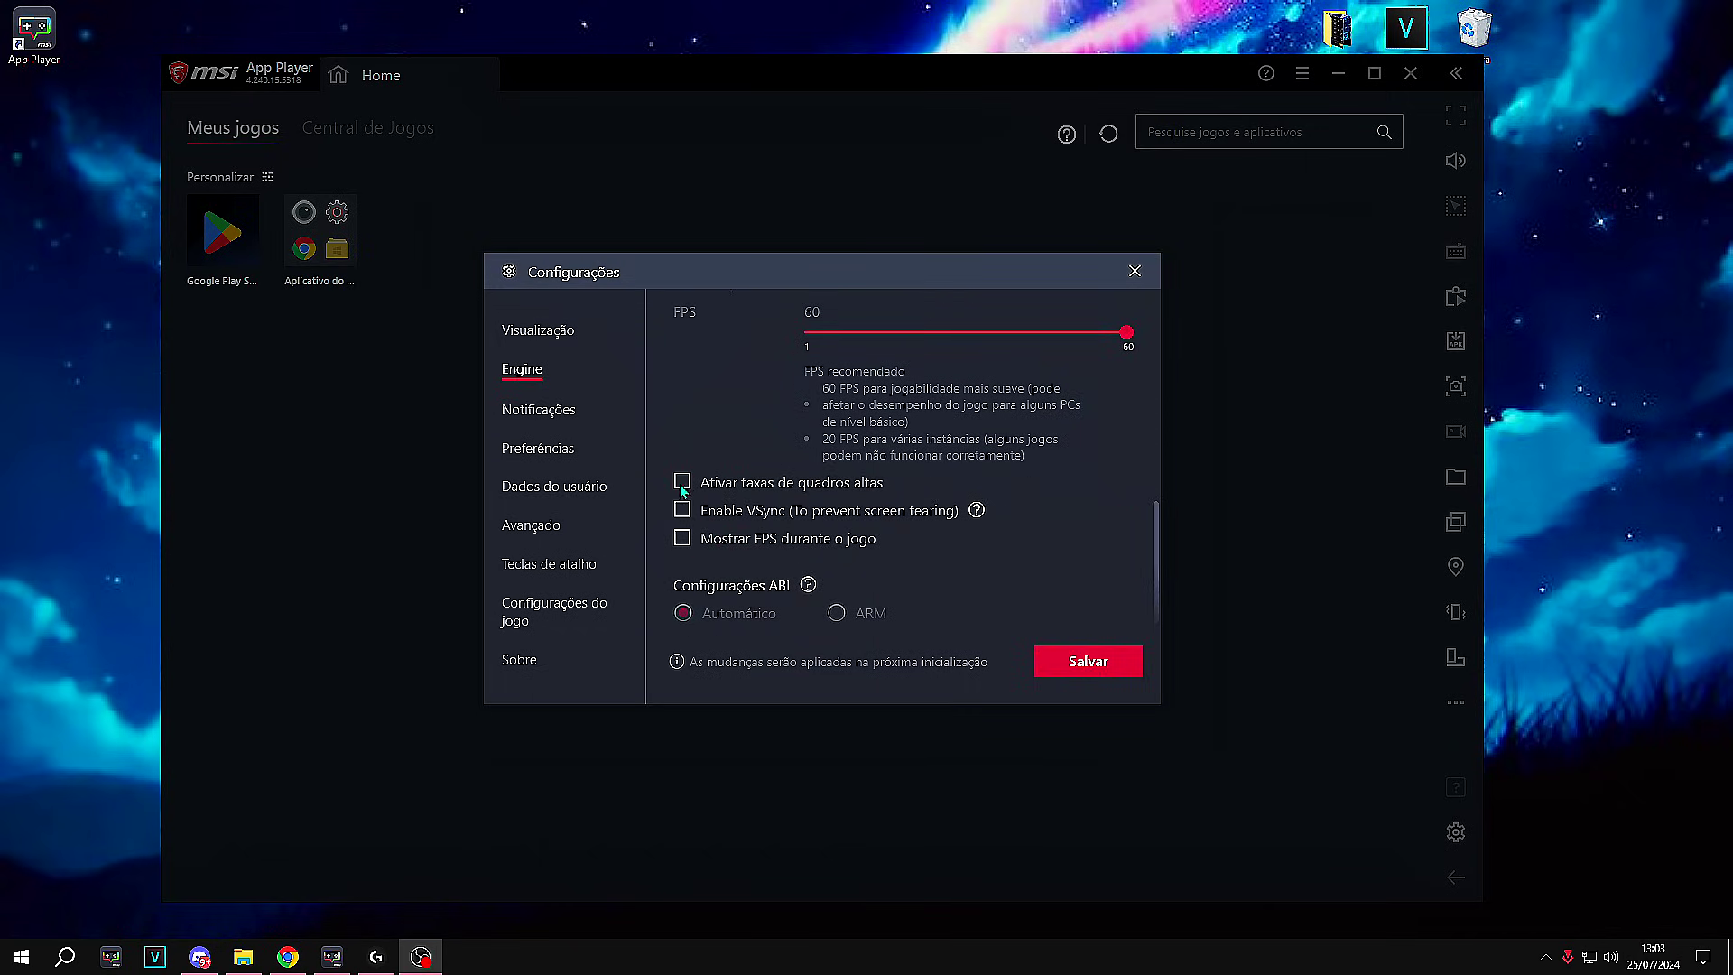
click(682, 482)
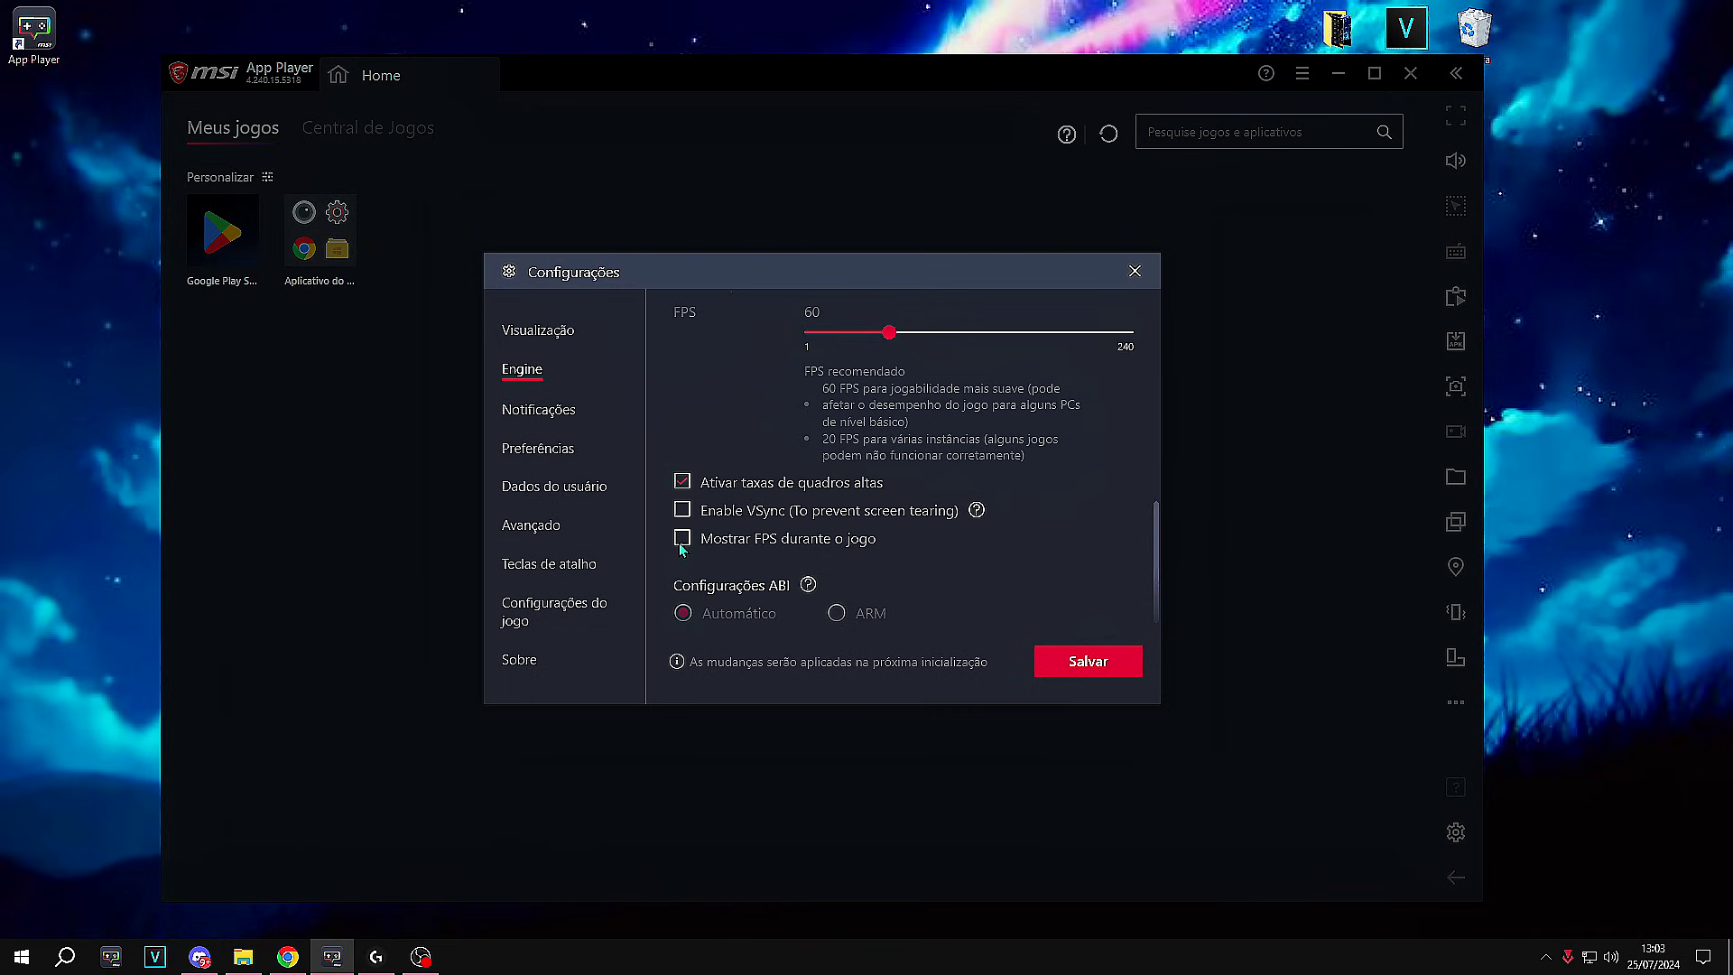
scroll(738, 420, up, 4)
drag(891, 510, 921, 509)
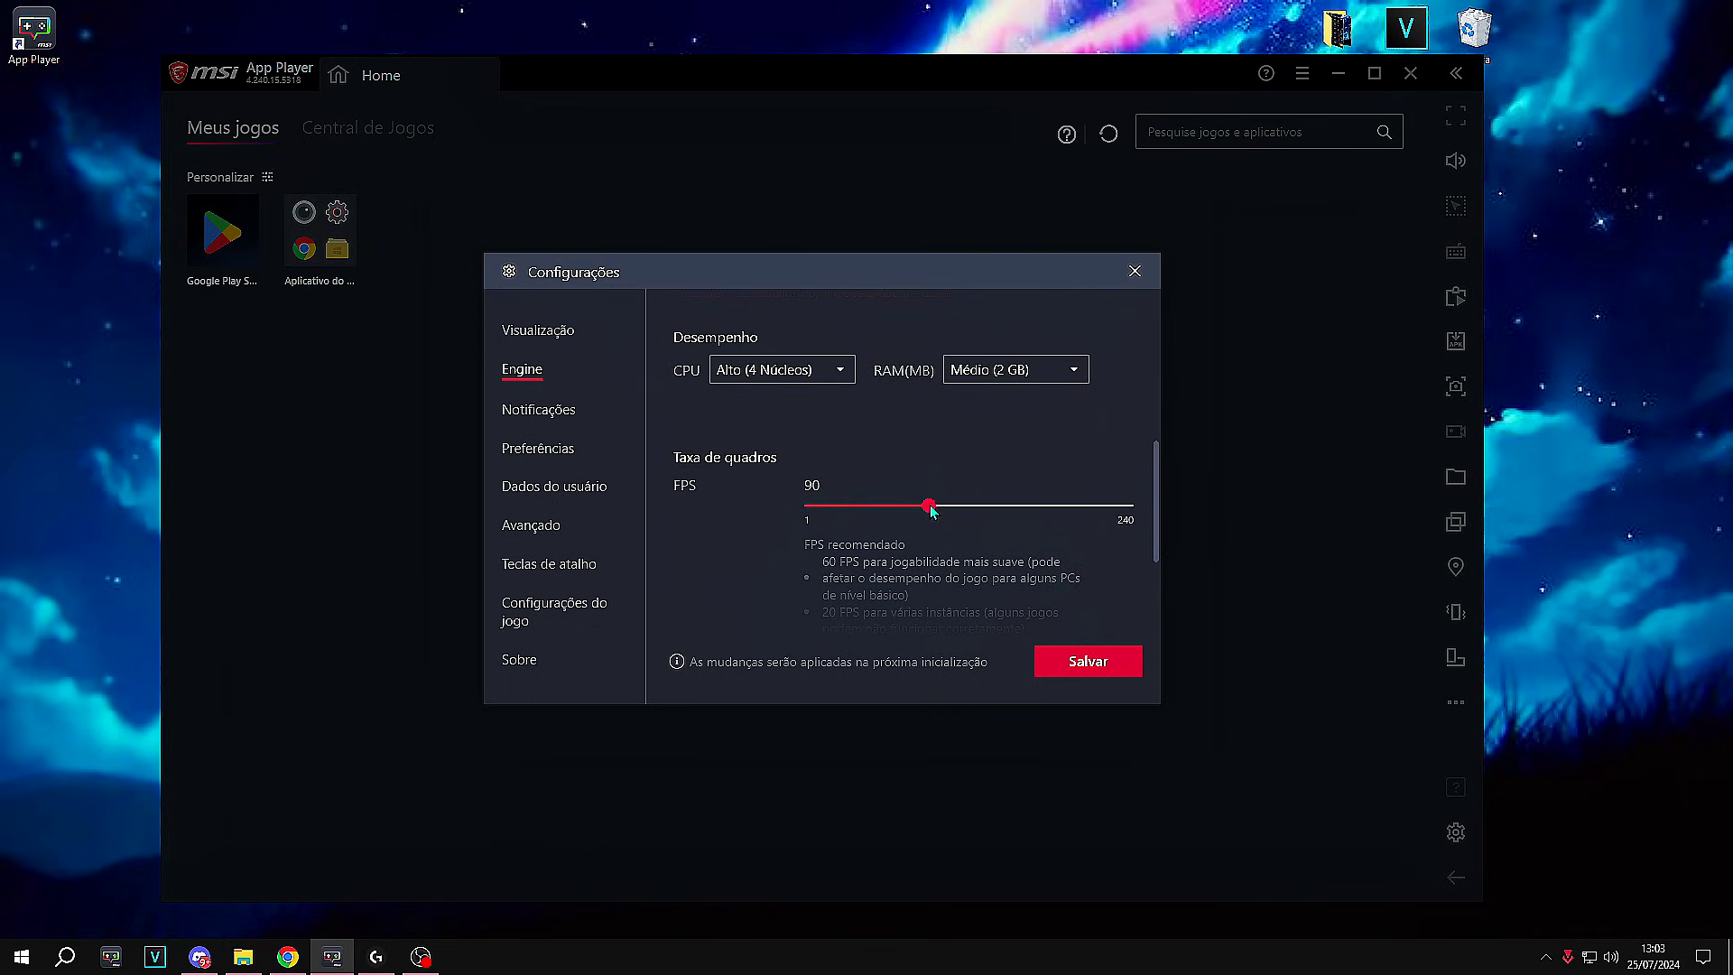
click(1093, 663)
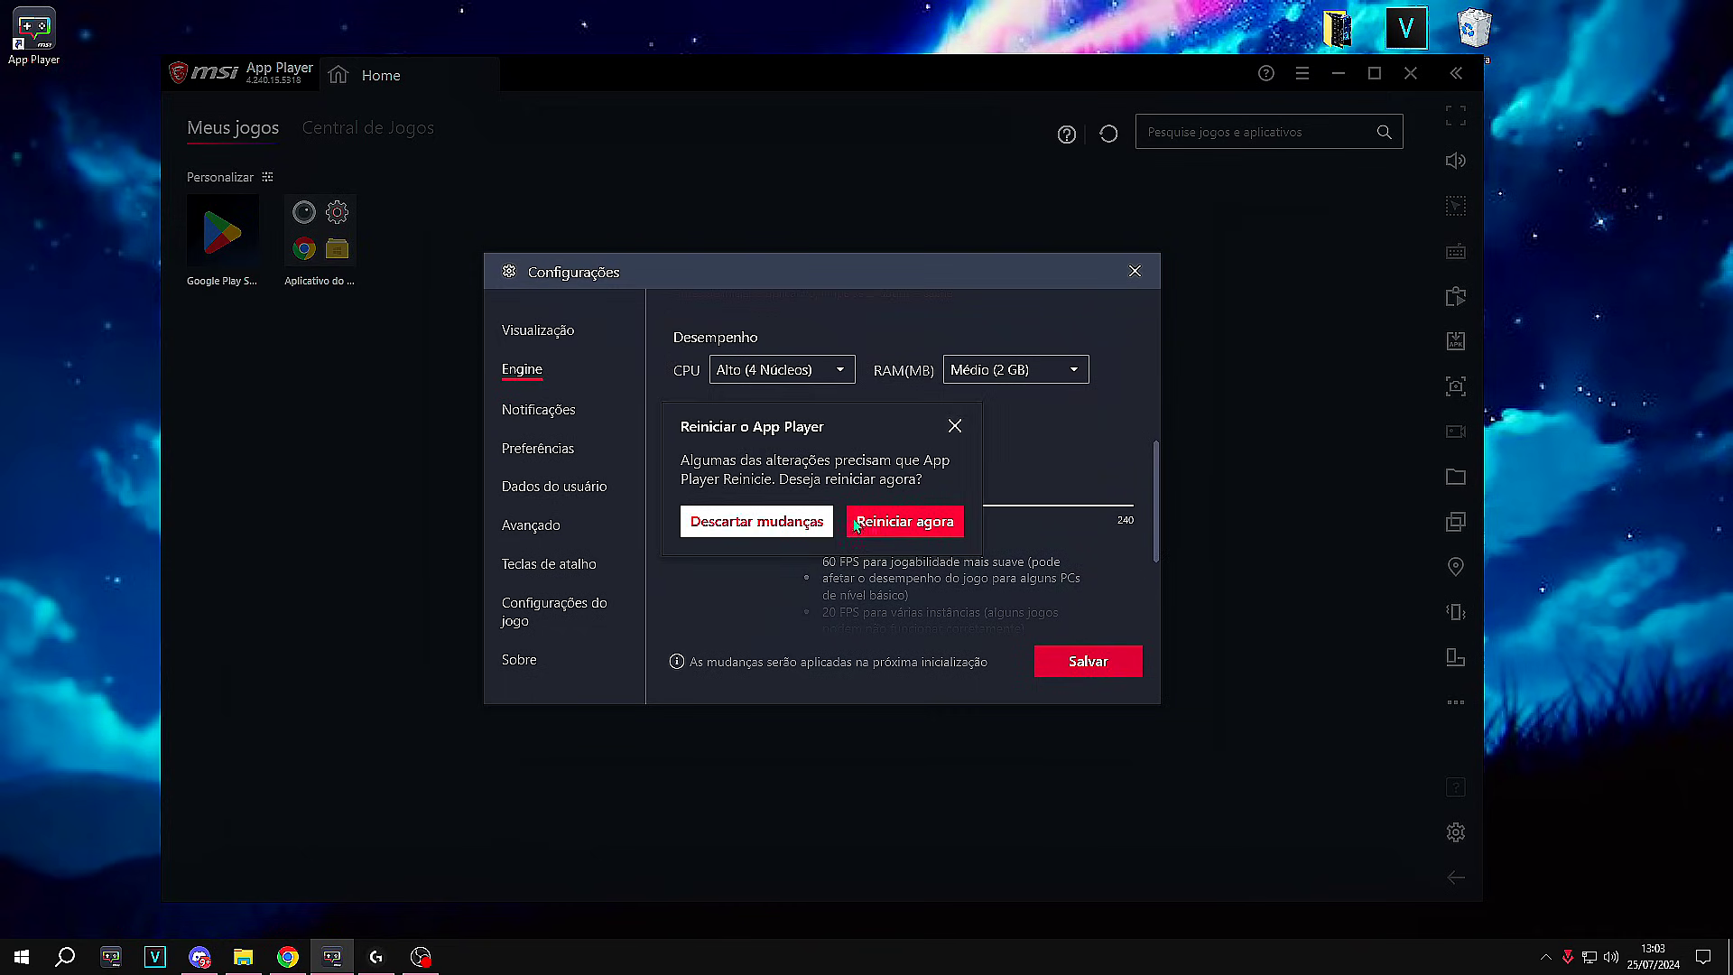
click(756, 522)
Step: Enable high frame rates in the Engine settings, set the FPS limit to 90 and save the changes
scroll(958, 431, down, 2)
click(681, 481)
scroll(860, 456, up, 2)
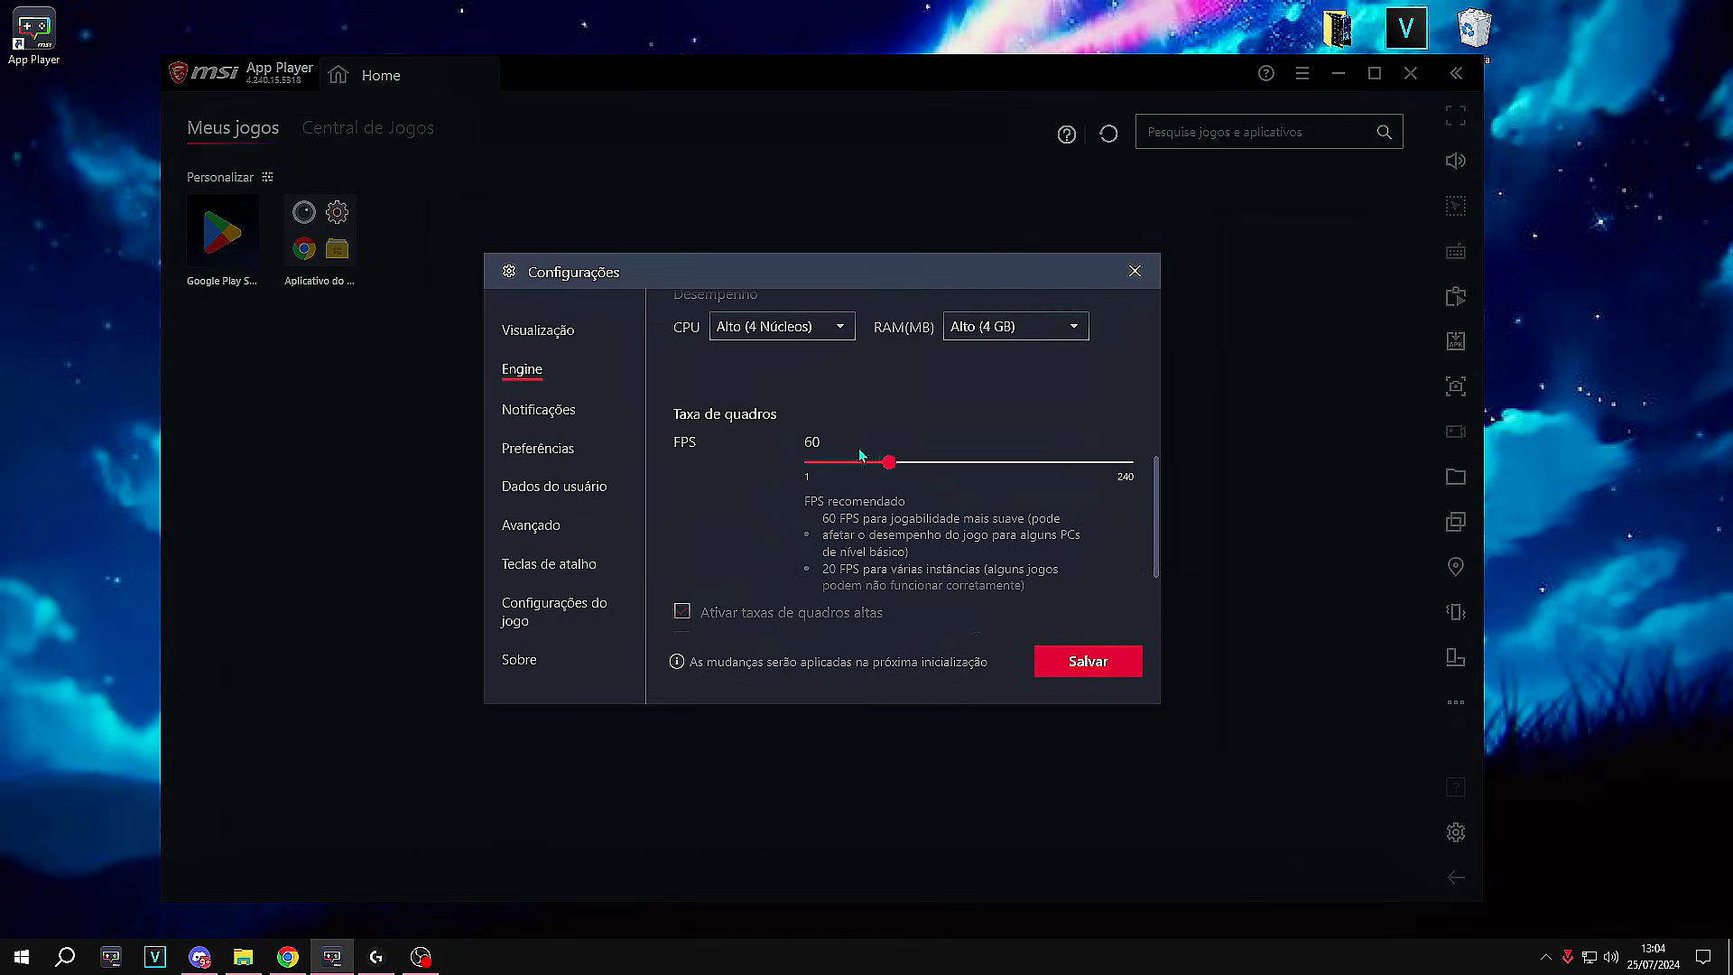
drag(889, 465, 910, 466)
scroll(1032, 433, up, 2)
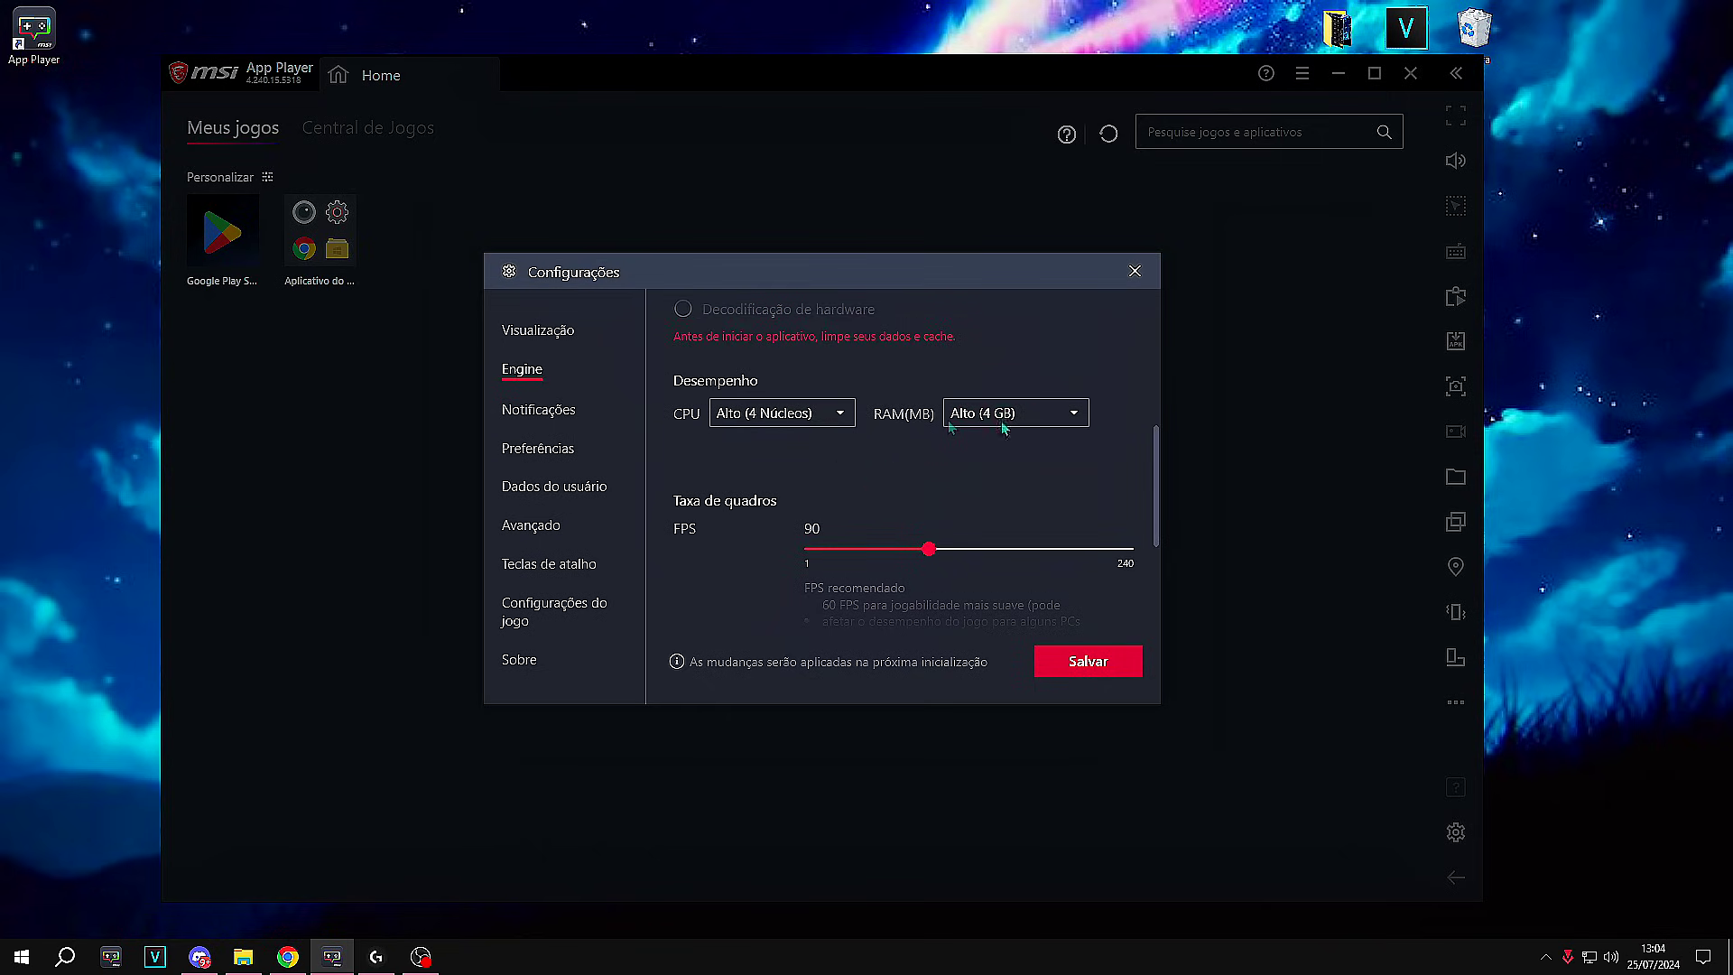
click(1064, 663)
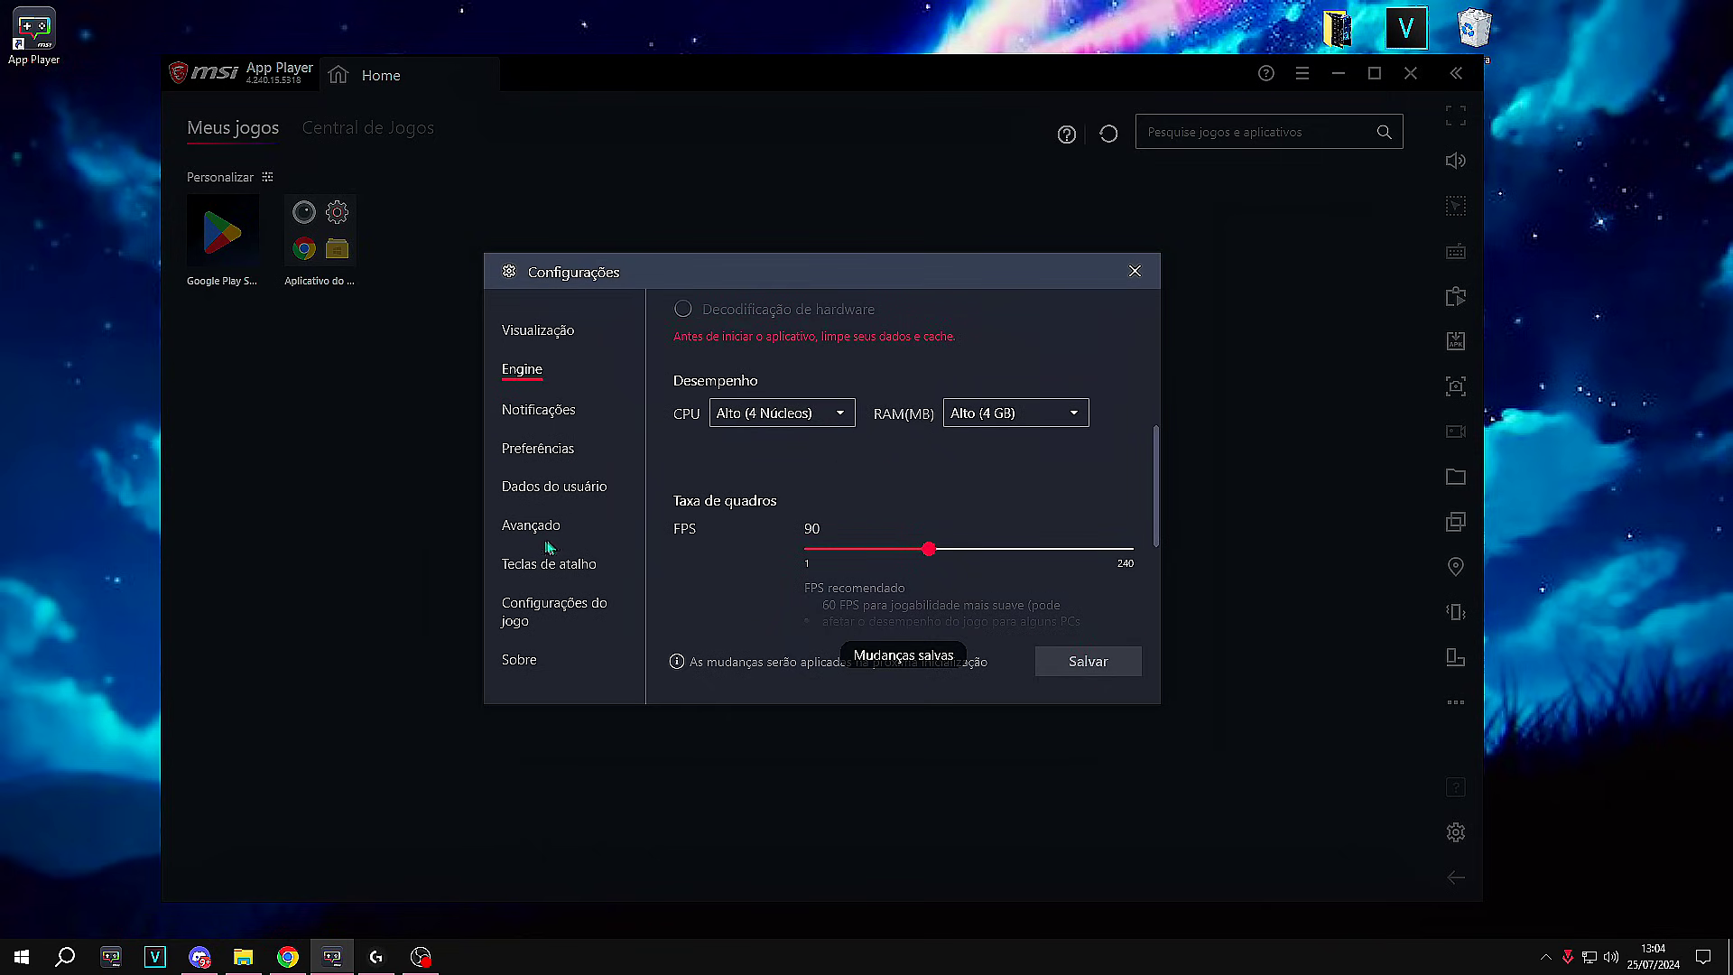
Step: Set the predefined device profile to Asus ROG 2 in the advanced settings and save it
click(536, 531)
click(785, 478)
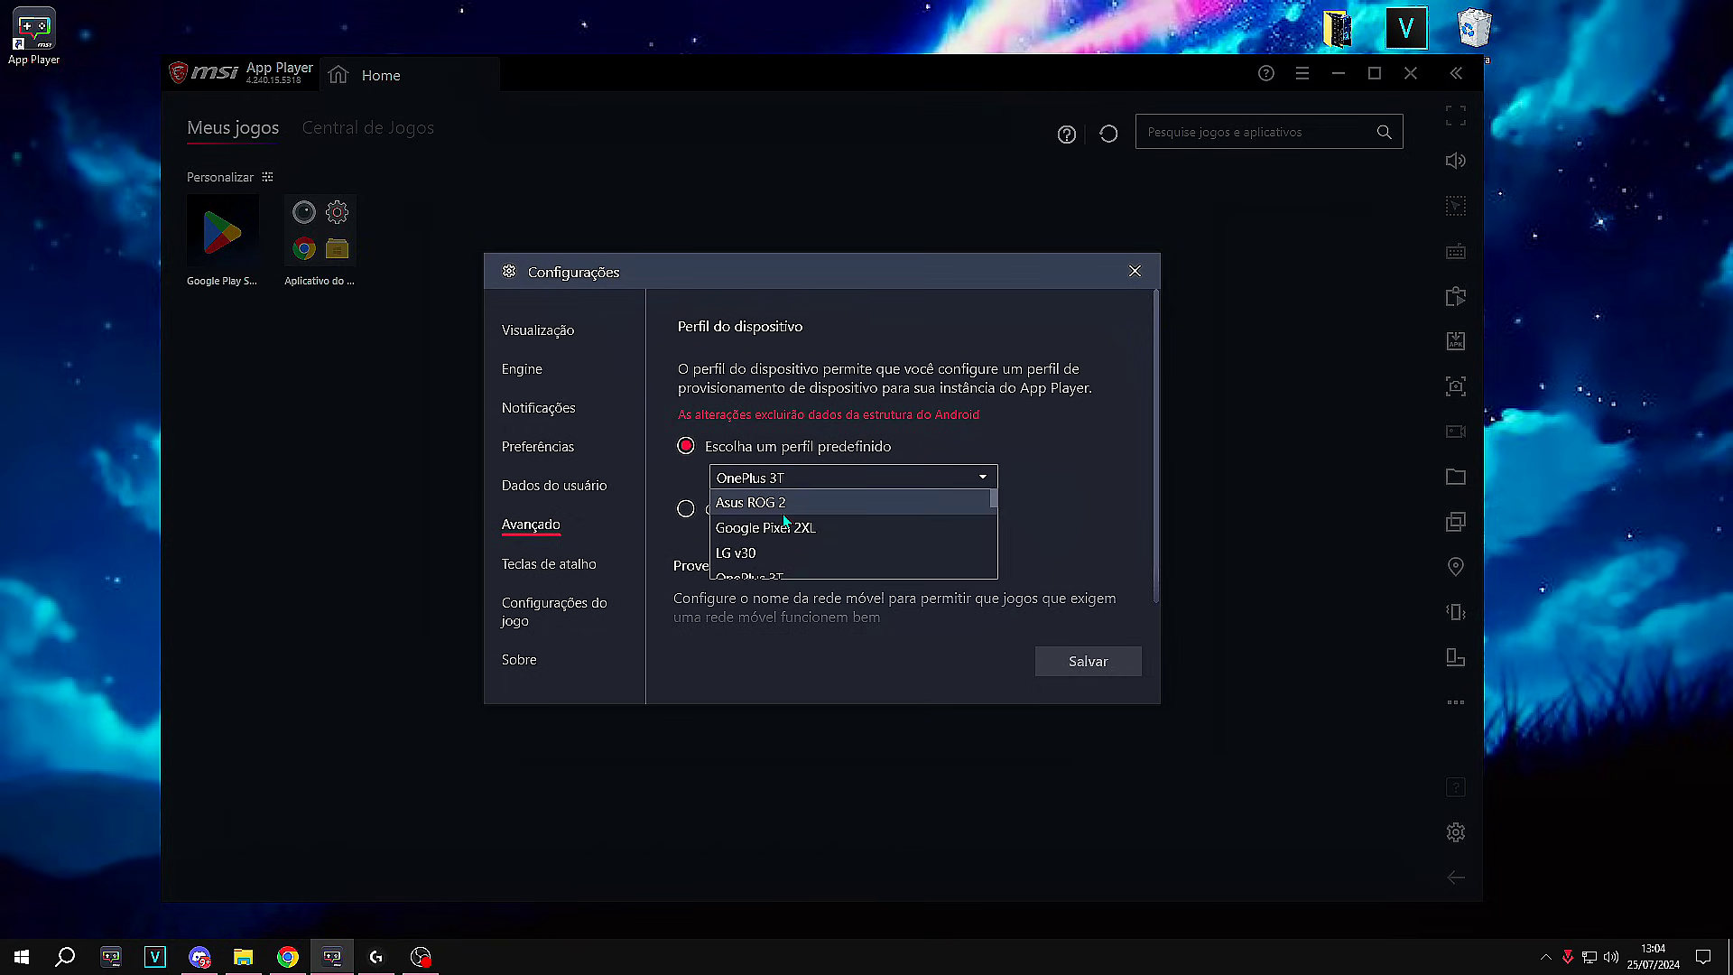
click(770, 505)
click(1084, 667)
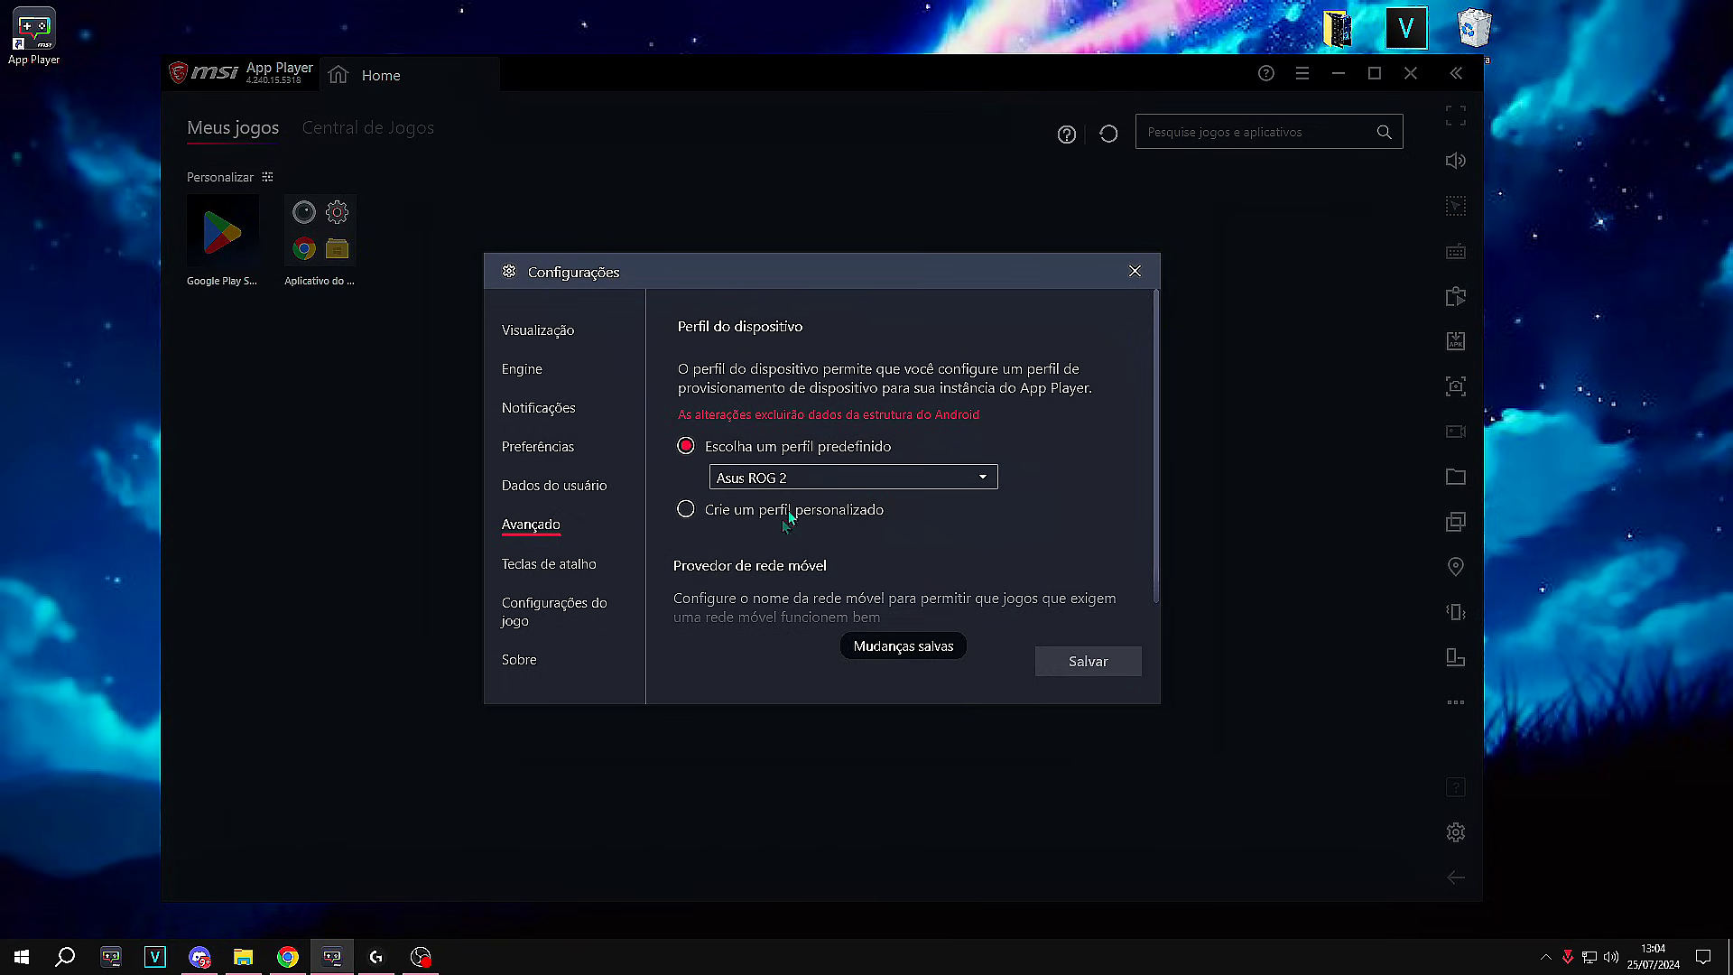
Step: Turn off notification sounds, screen notifications, toast notifications and app notifications in the emulator's notification settings
click(556, 415)
scroll(749, 478, down, 2)
click(1049, 499)
click(1049, 529)
click(1064, 559)
scroll(999, 544, down, 1)
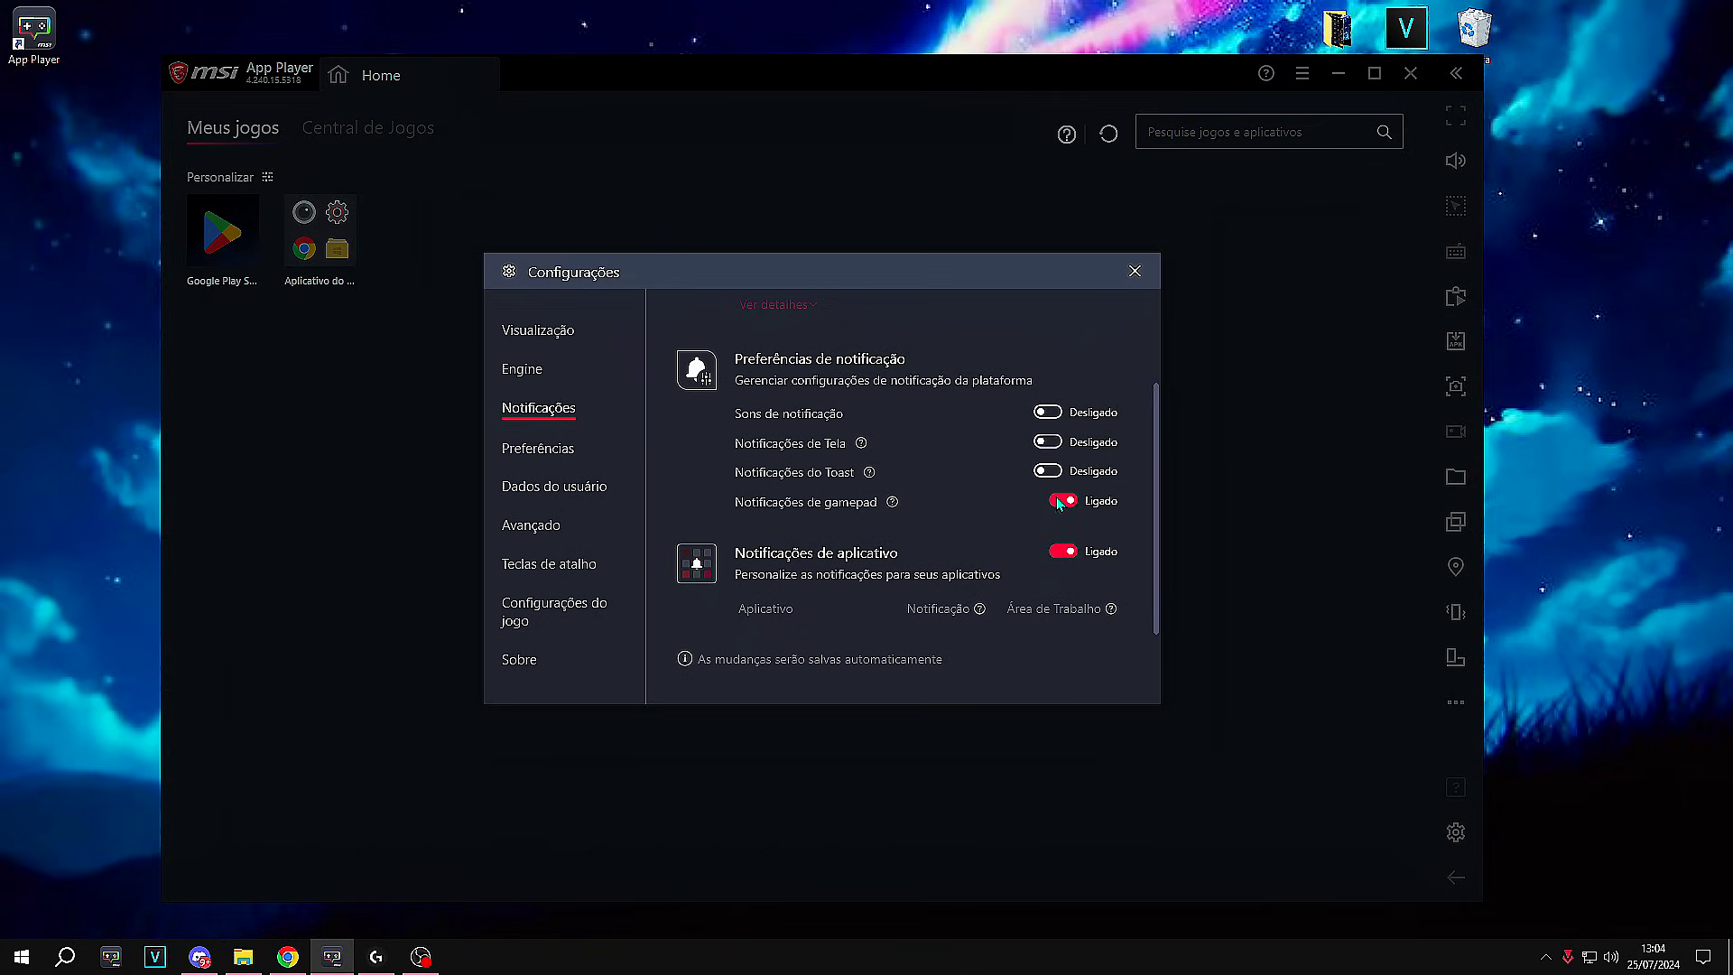
click(1063, 553)
Step: Select an option in the game settings (Configurações do jogo) and save it
click(511, 611)
click(836, 346)
click(1088, 661)
Step: Review the shortcut keys, user data, preferences and Engine performance settings, and close the settings window
click(549, 565)
click(561, 483)
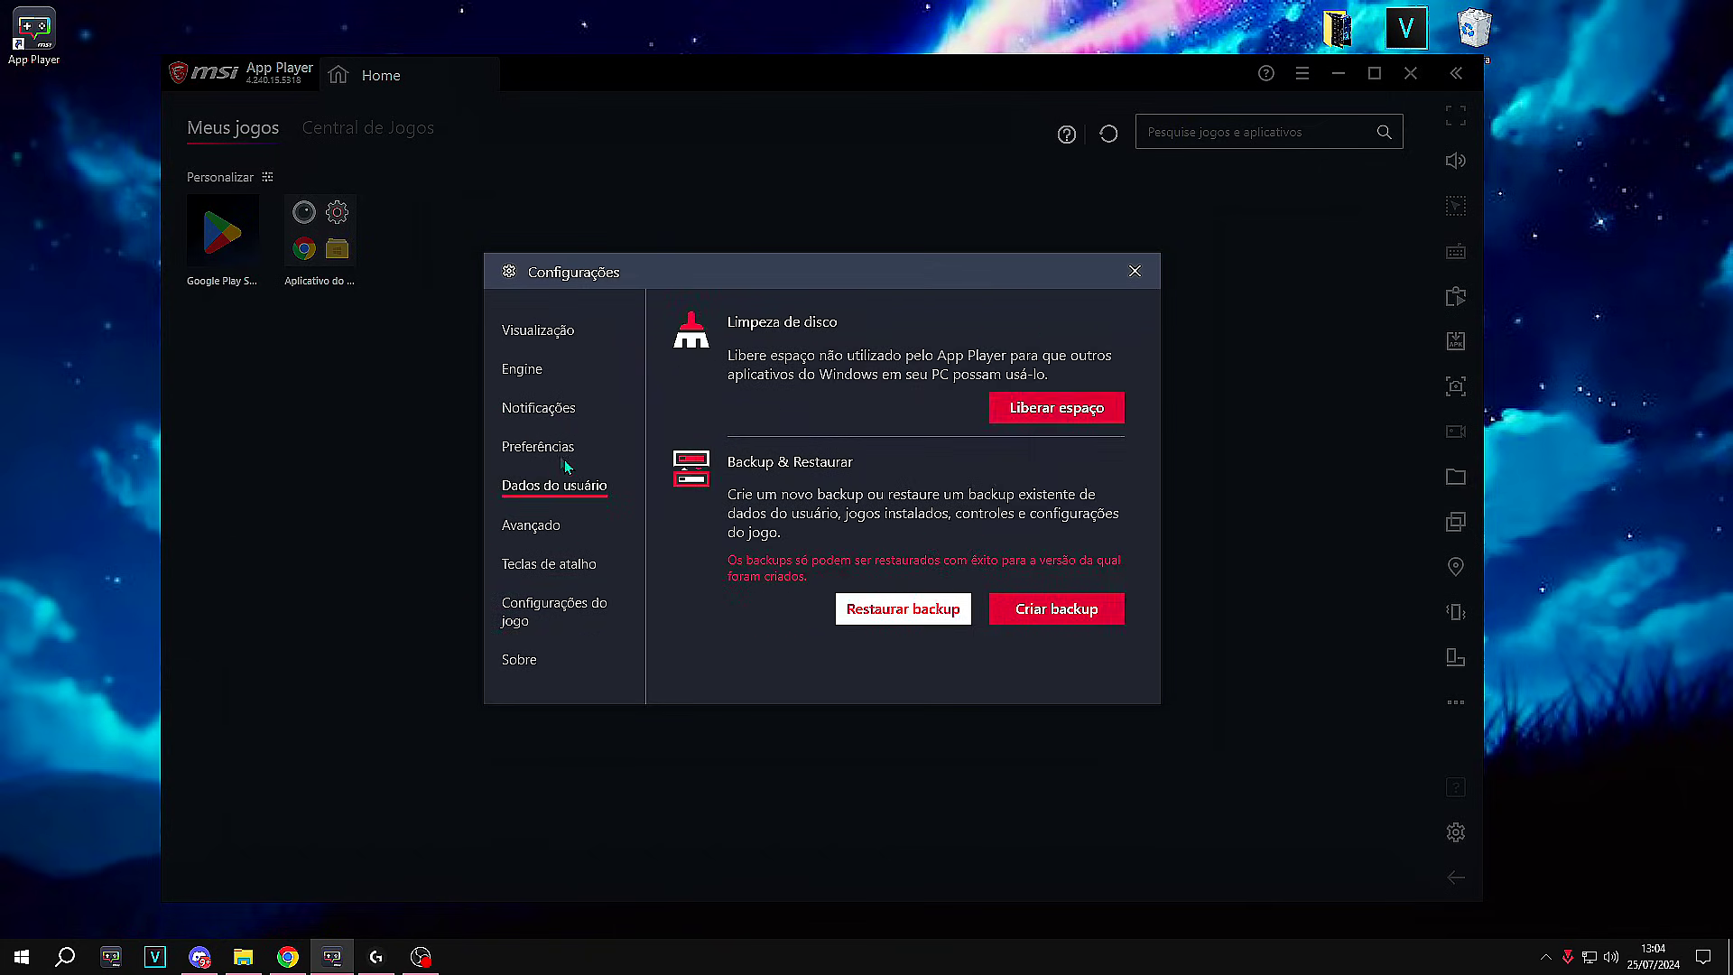
click(552, 448)
click(541, 370)
scroll(727, 475, down, 3)
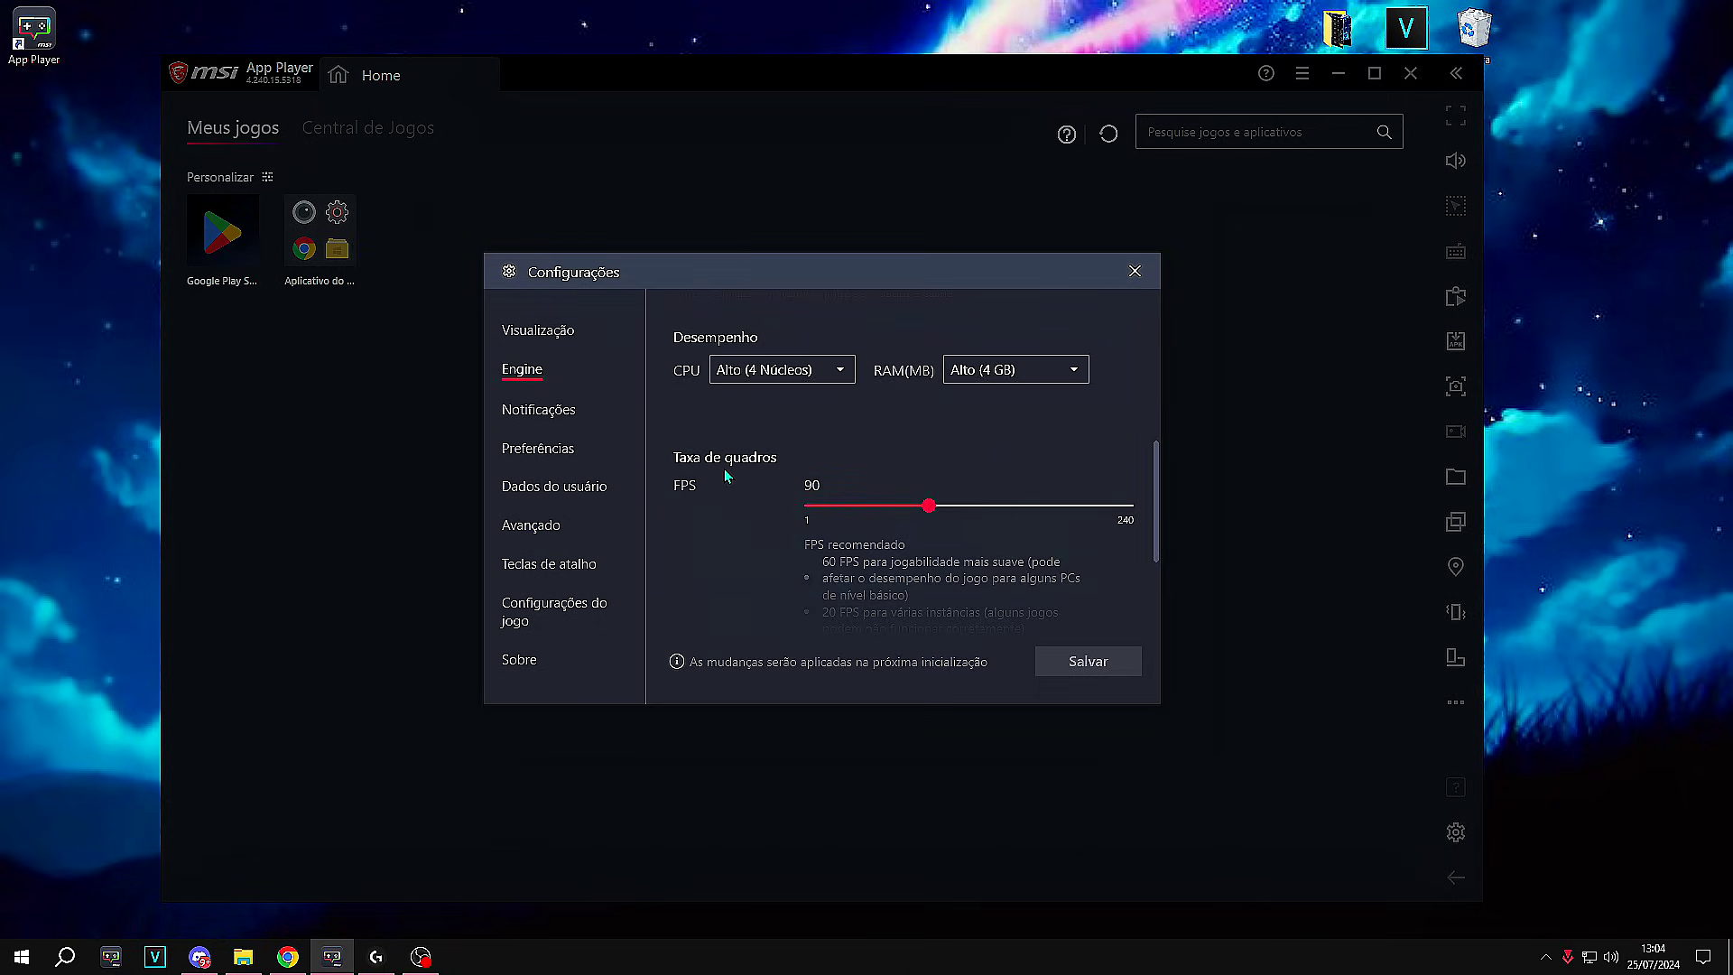
click(1134, 271)
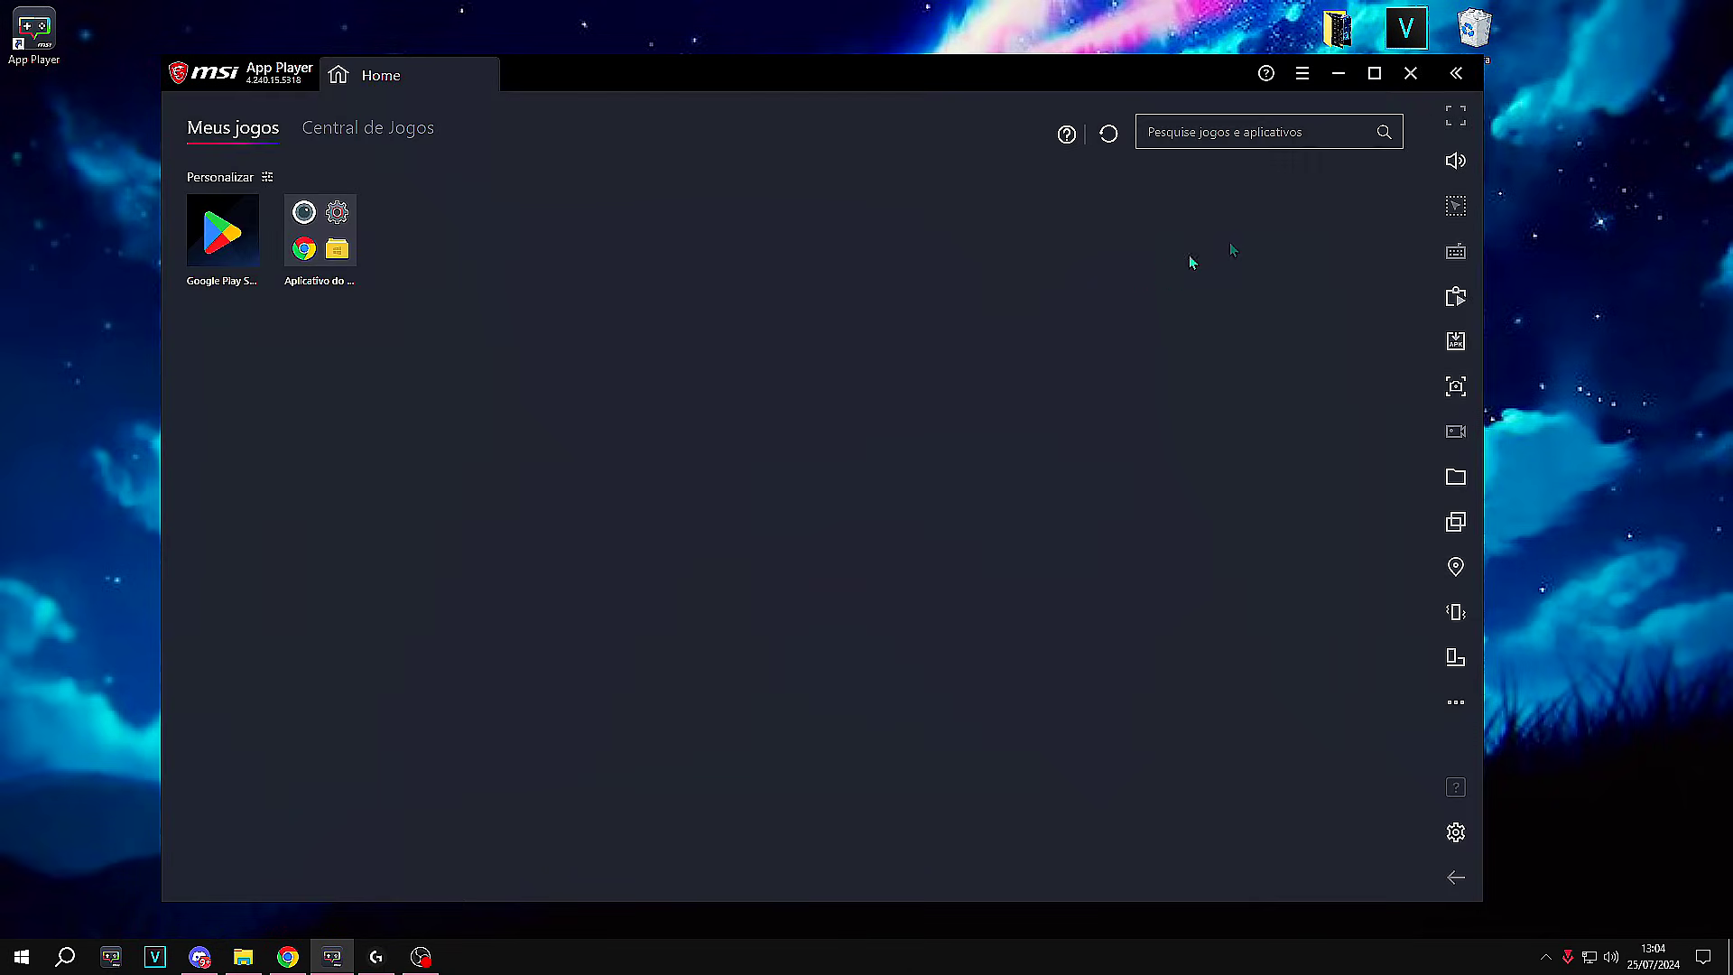
Step: Close App Player, move its desktop shortcut to the middle of the desktop and relaunch the emulator from it
click(1410, 72)
click(913, 637)
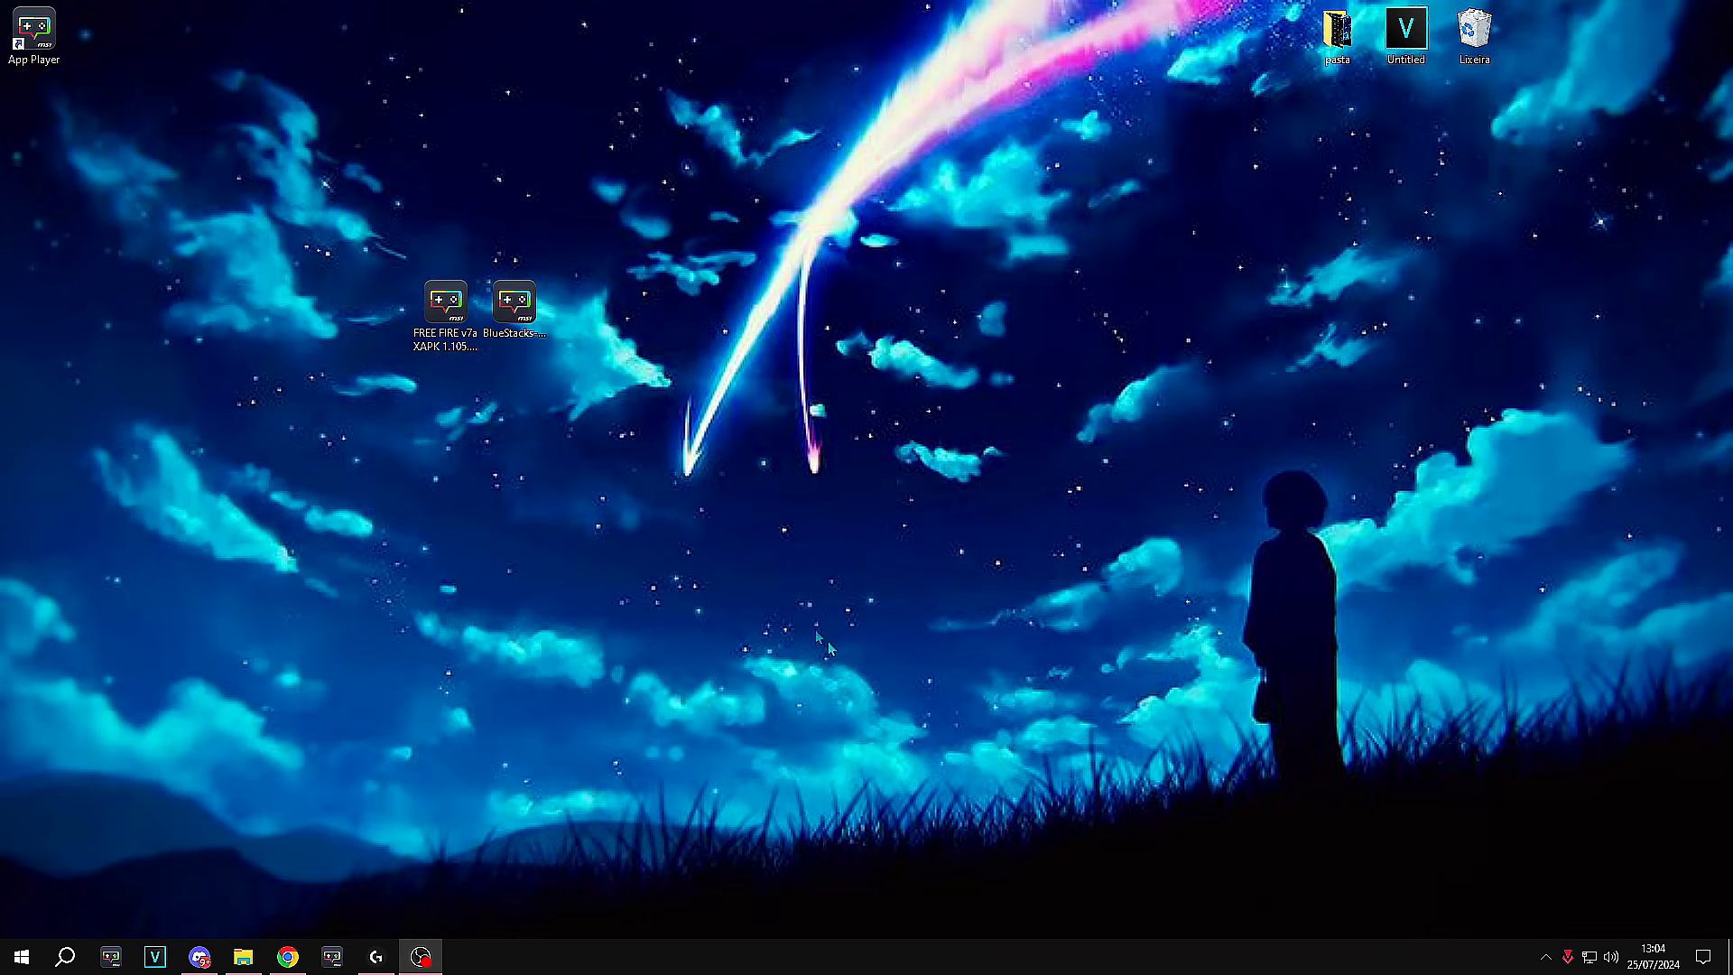
drag(33, 27, 789, 392)
key(Return)
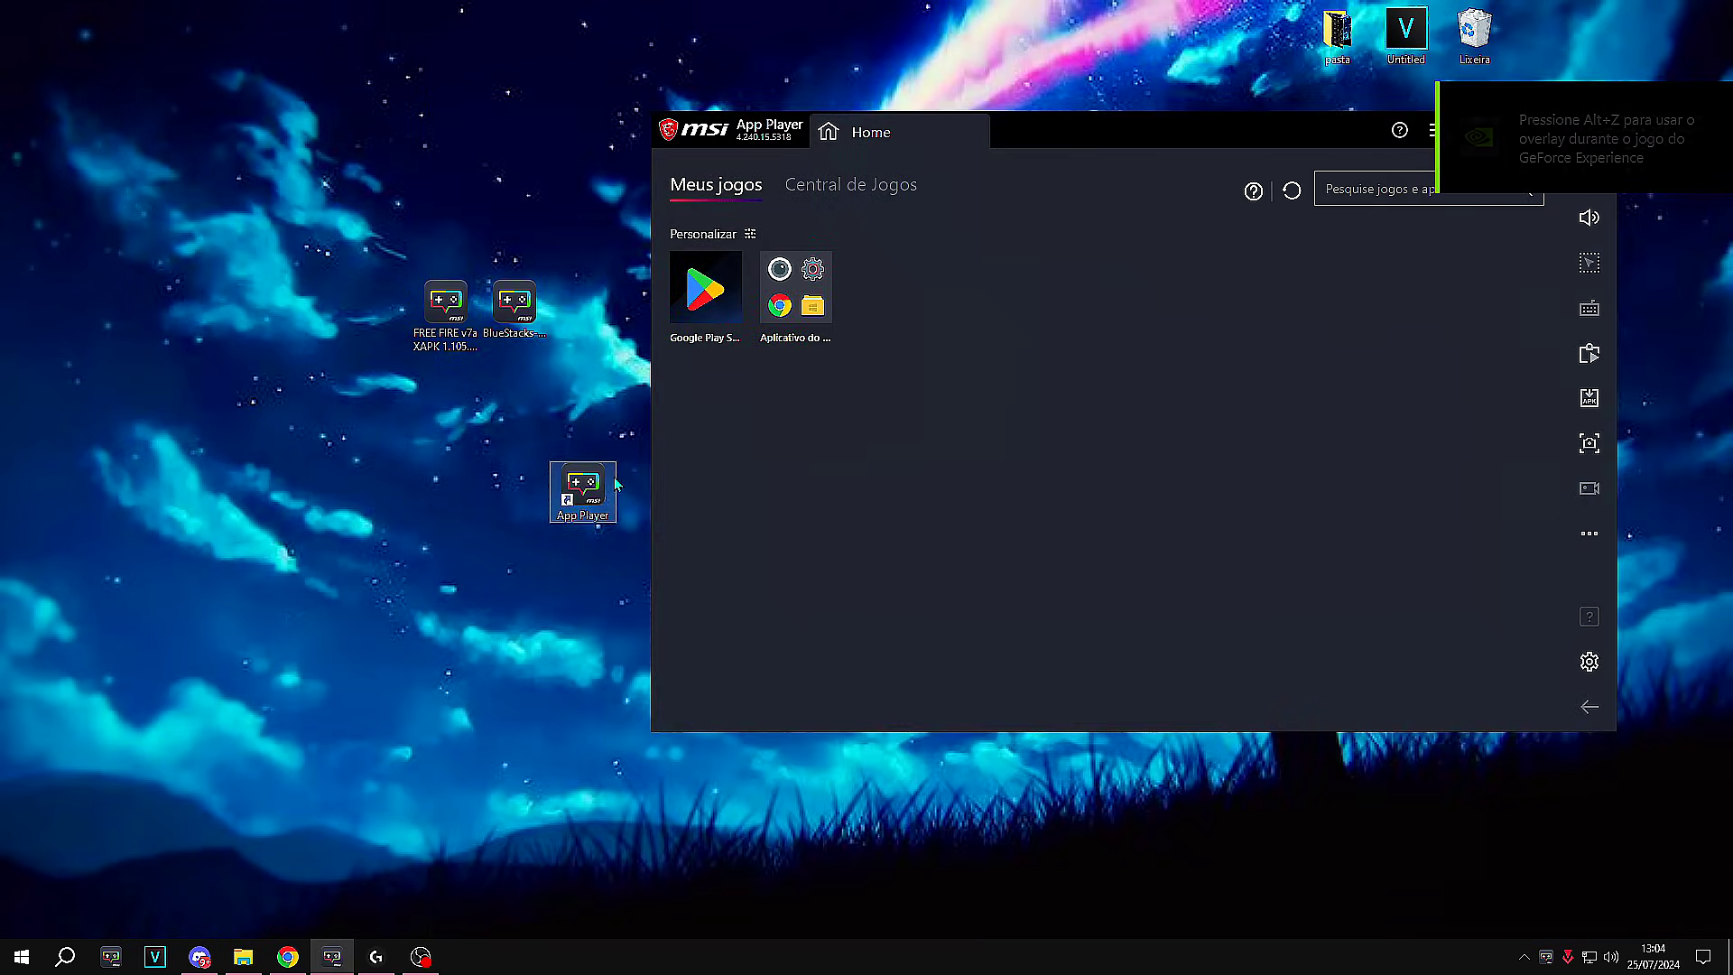
Step: In the App Player shortcut's compatibility properties, enable the high-DPI scaling override performed by Sistema (Avançado)
drag(596, 503, 392, 503)
right_click(385, 464)
click(433, 903)
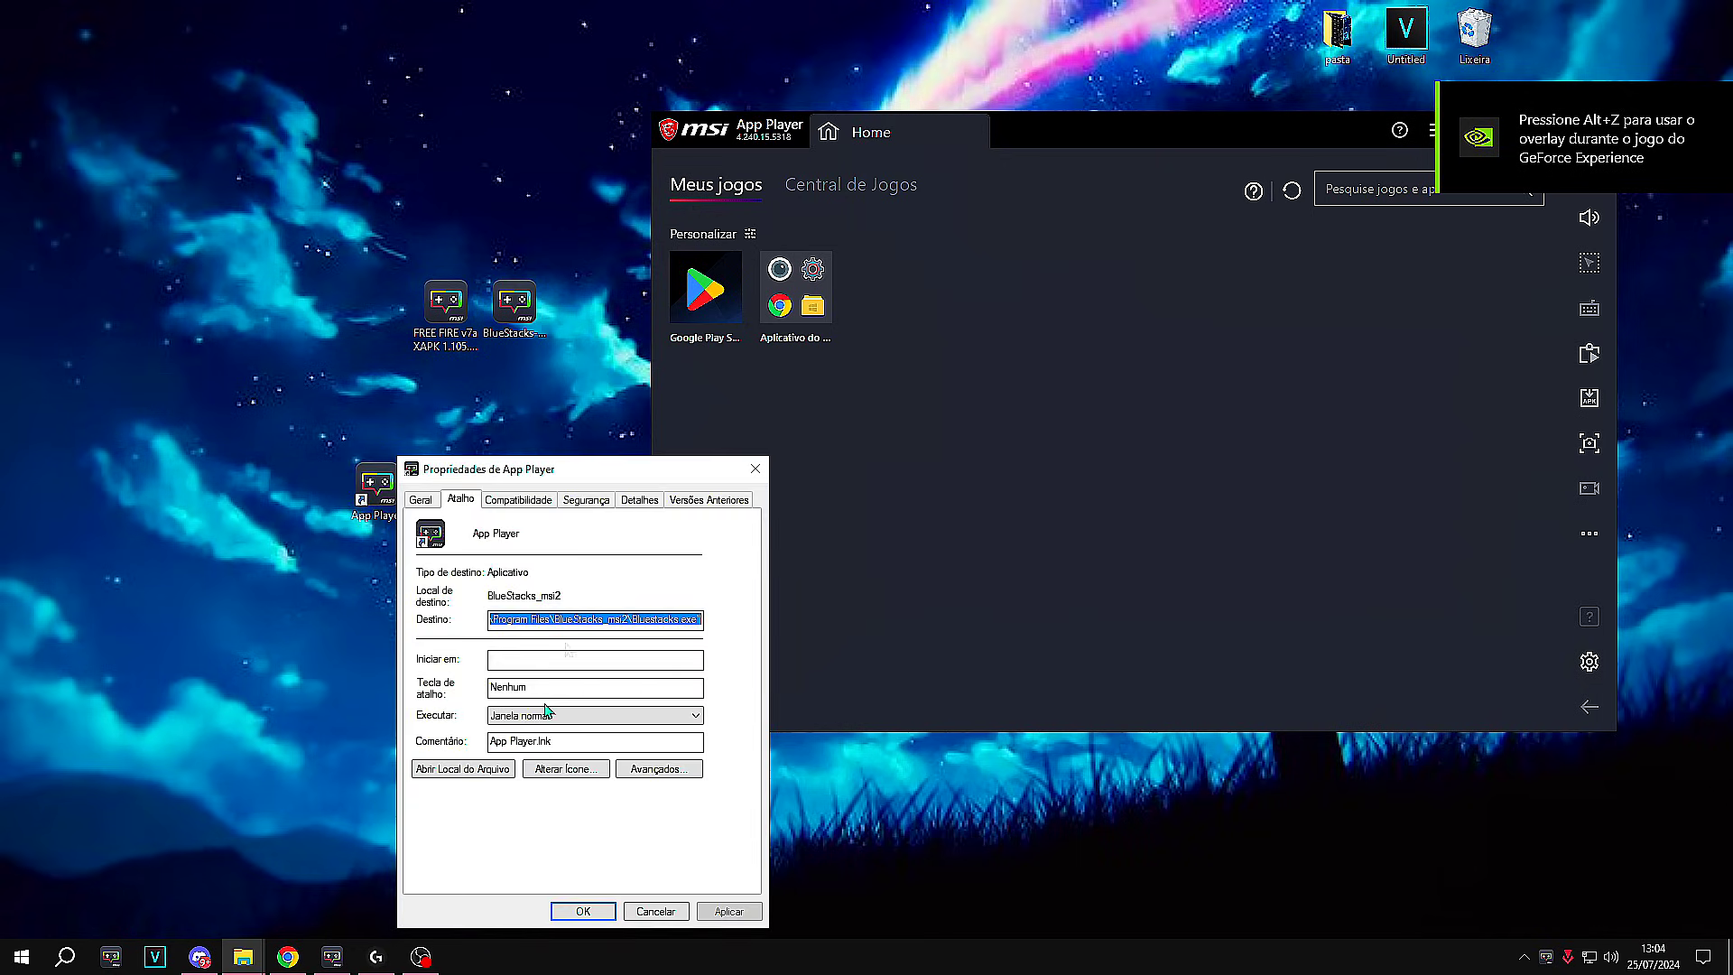
click(519, 500)
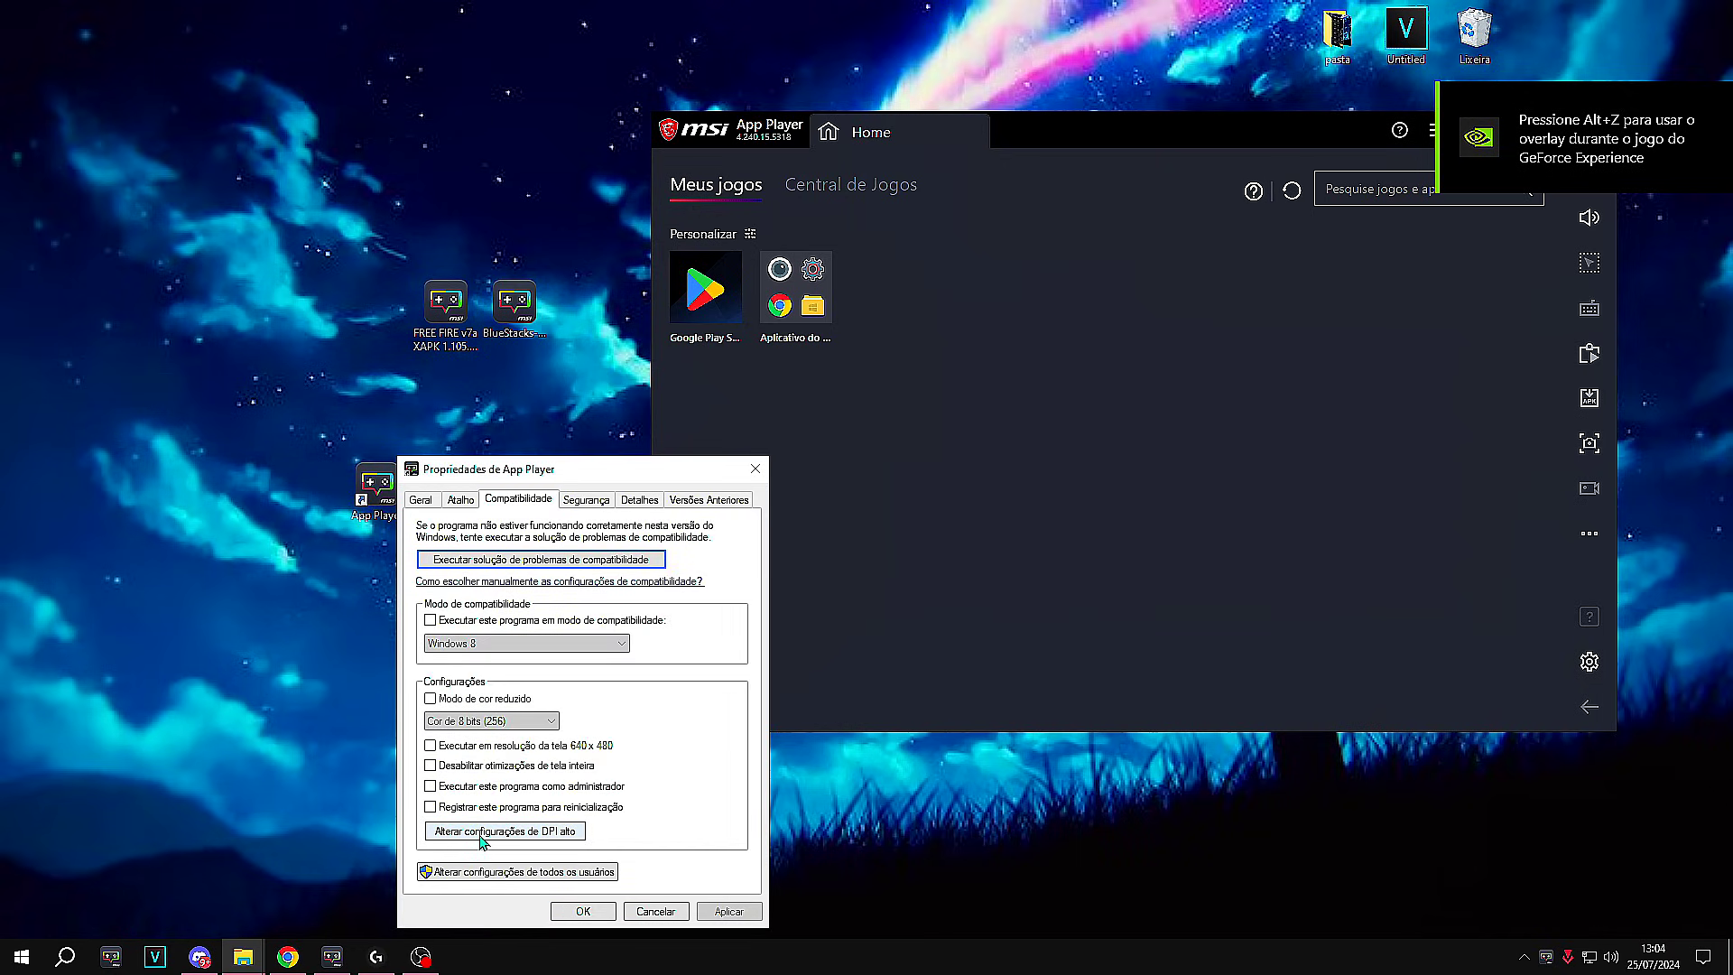
click(482, 831)
click(484, 815)
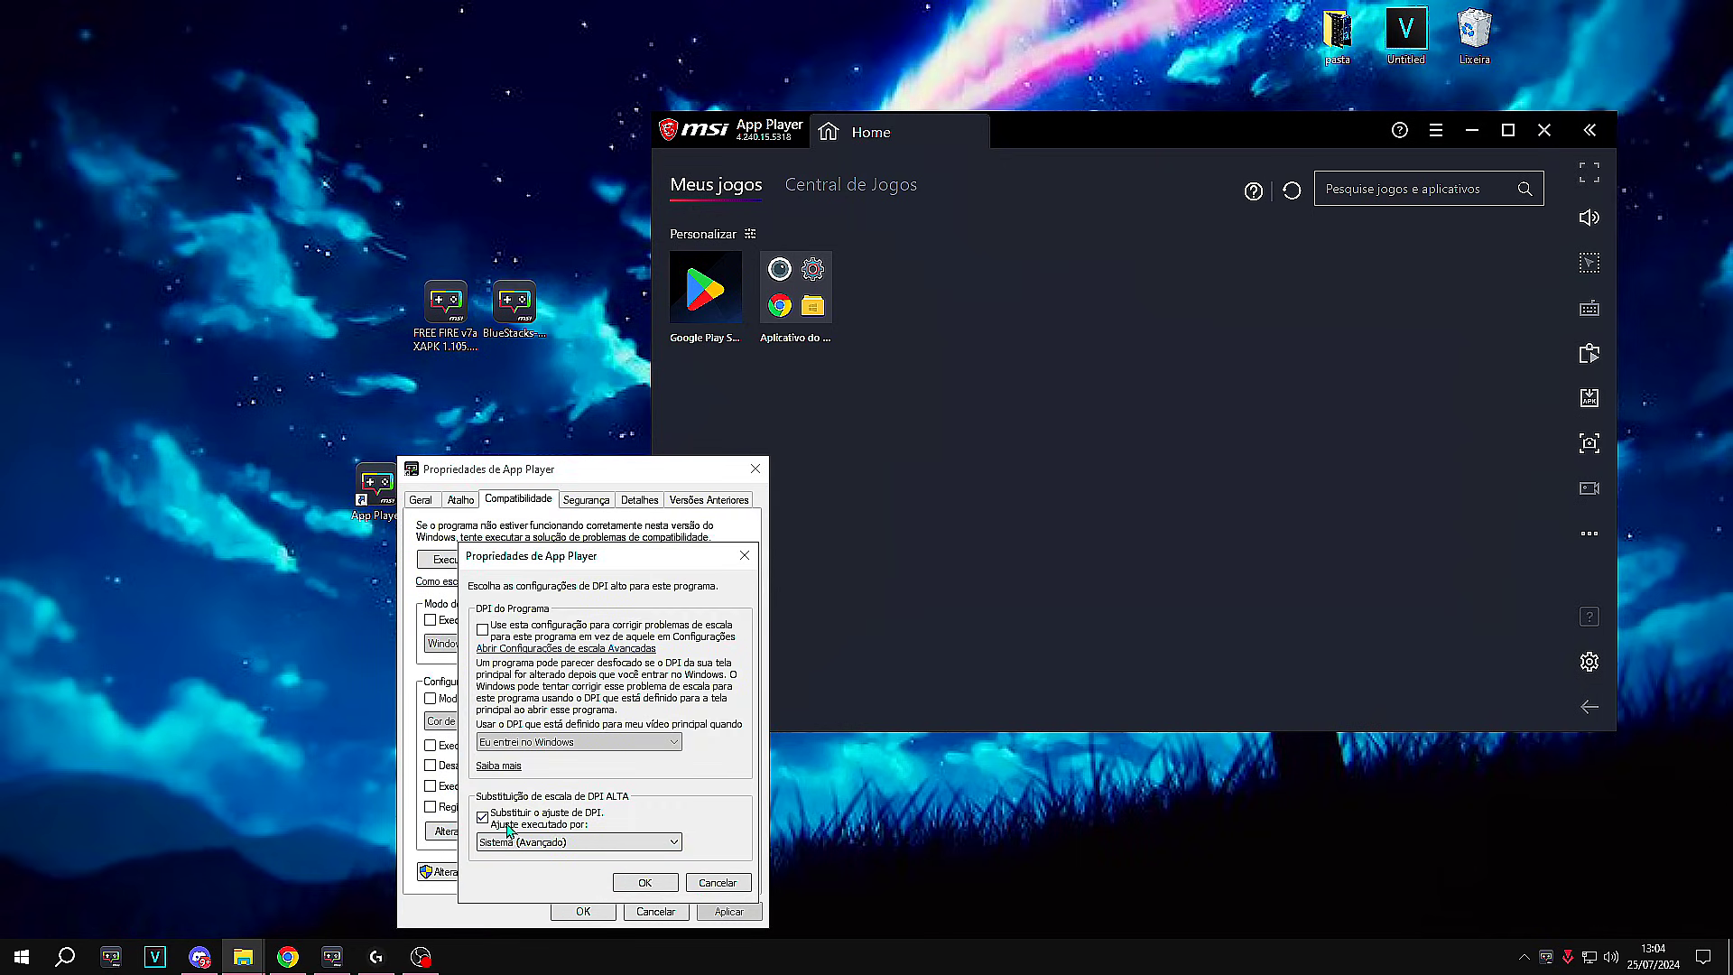
Step: Check that Windows' fix for blurry apps is off in advanced scaling, and confirm the App Player shortcut's properties
click(571, 649)
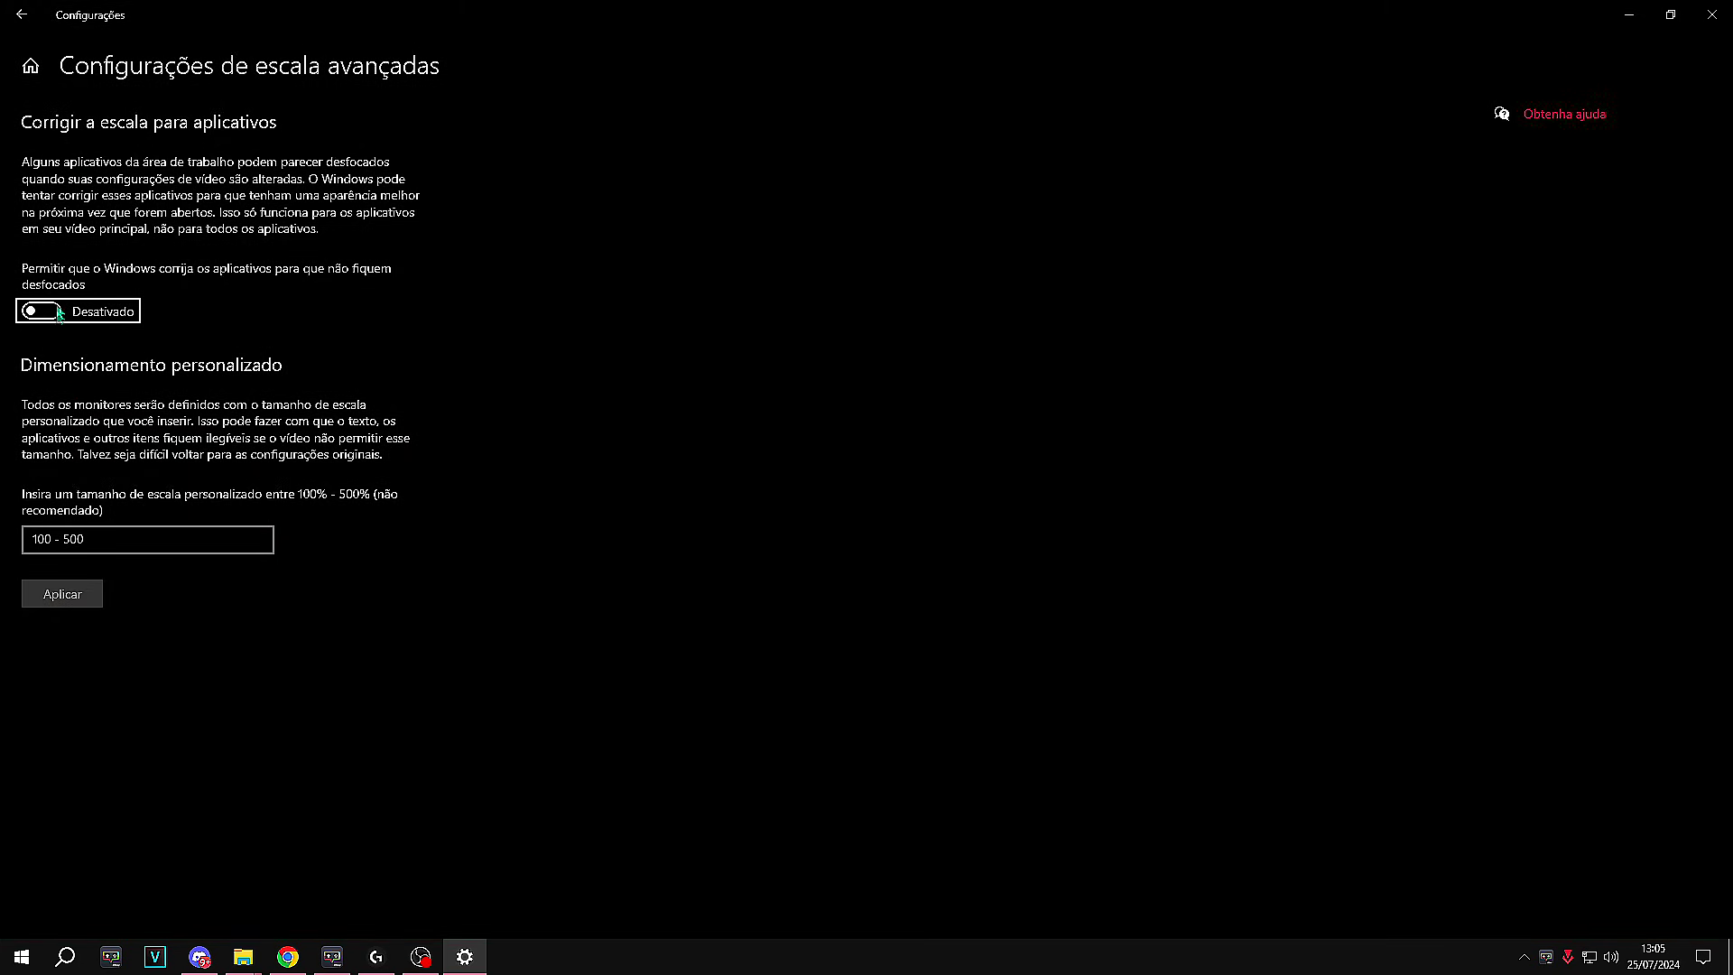
click(1712, 14)
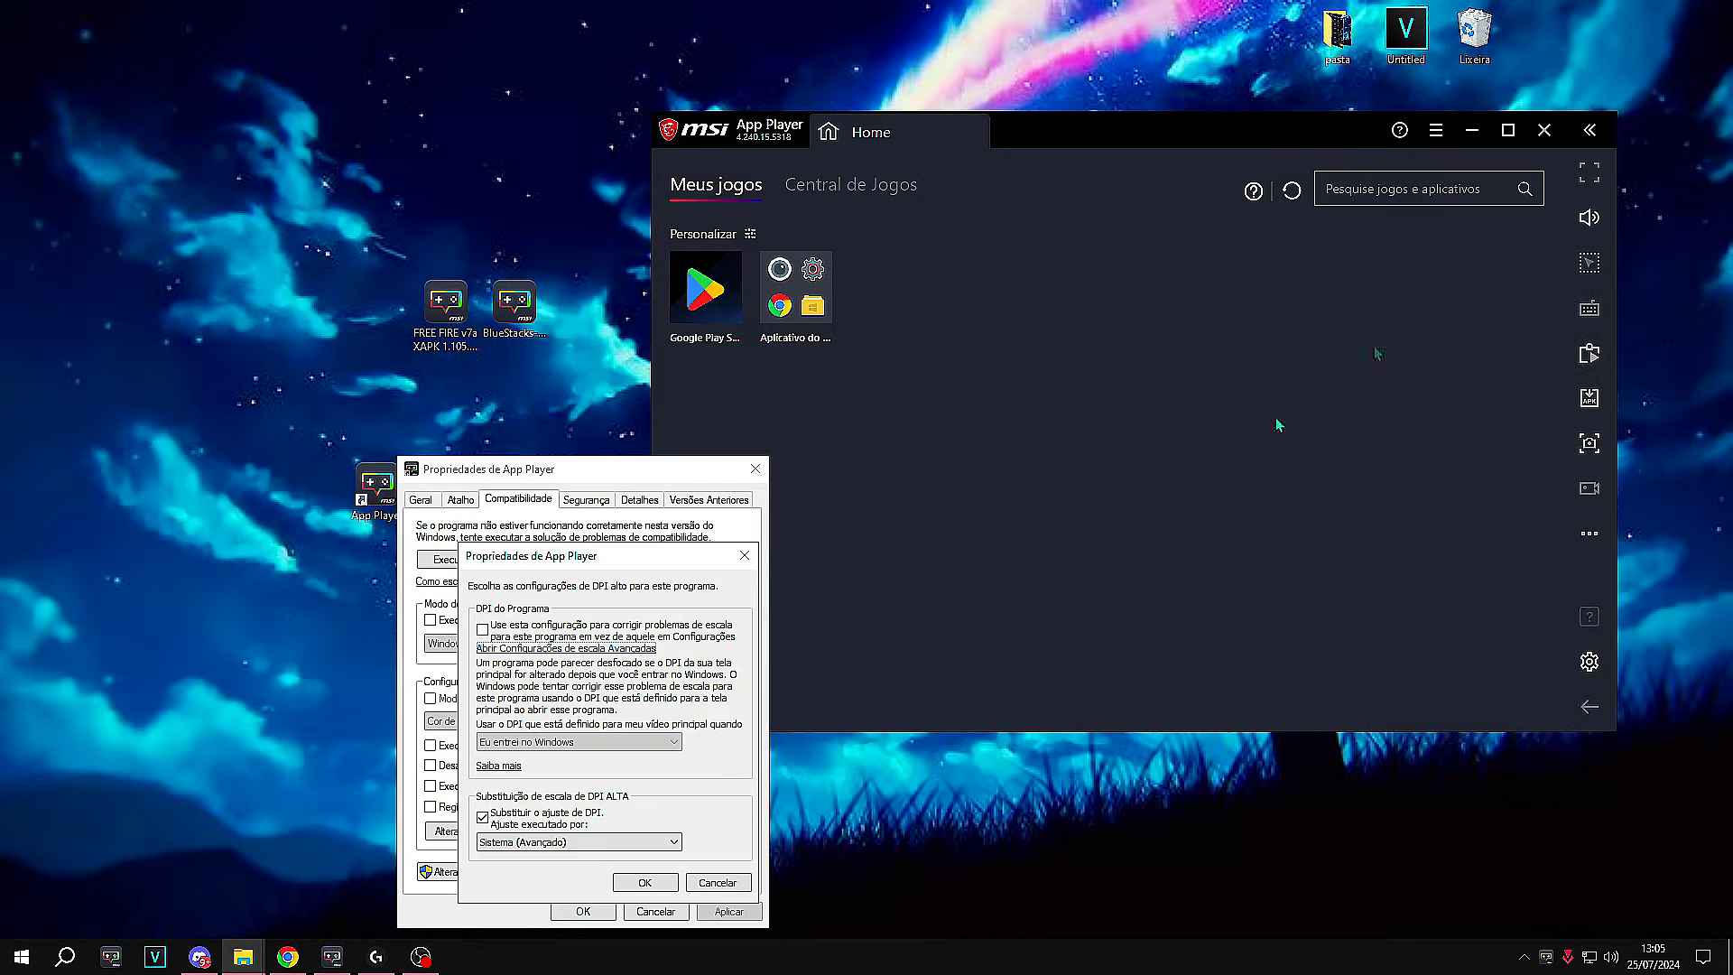
click(645, 883)
click(607, 910)
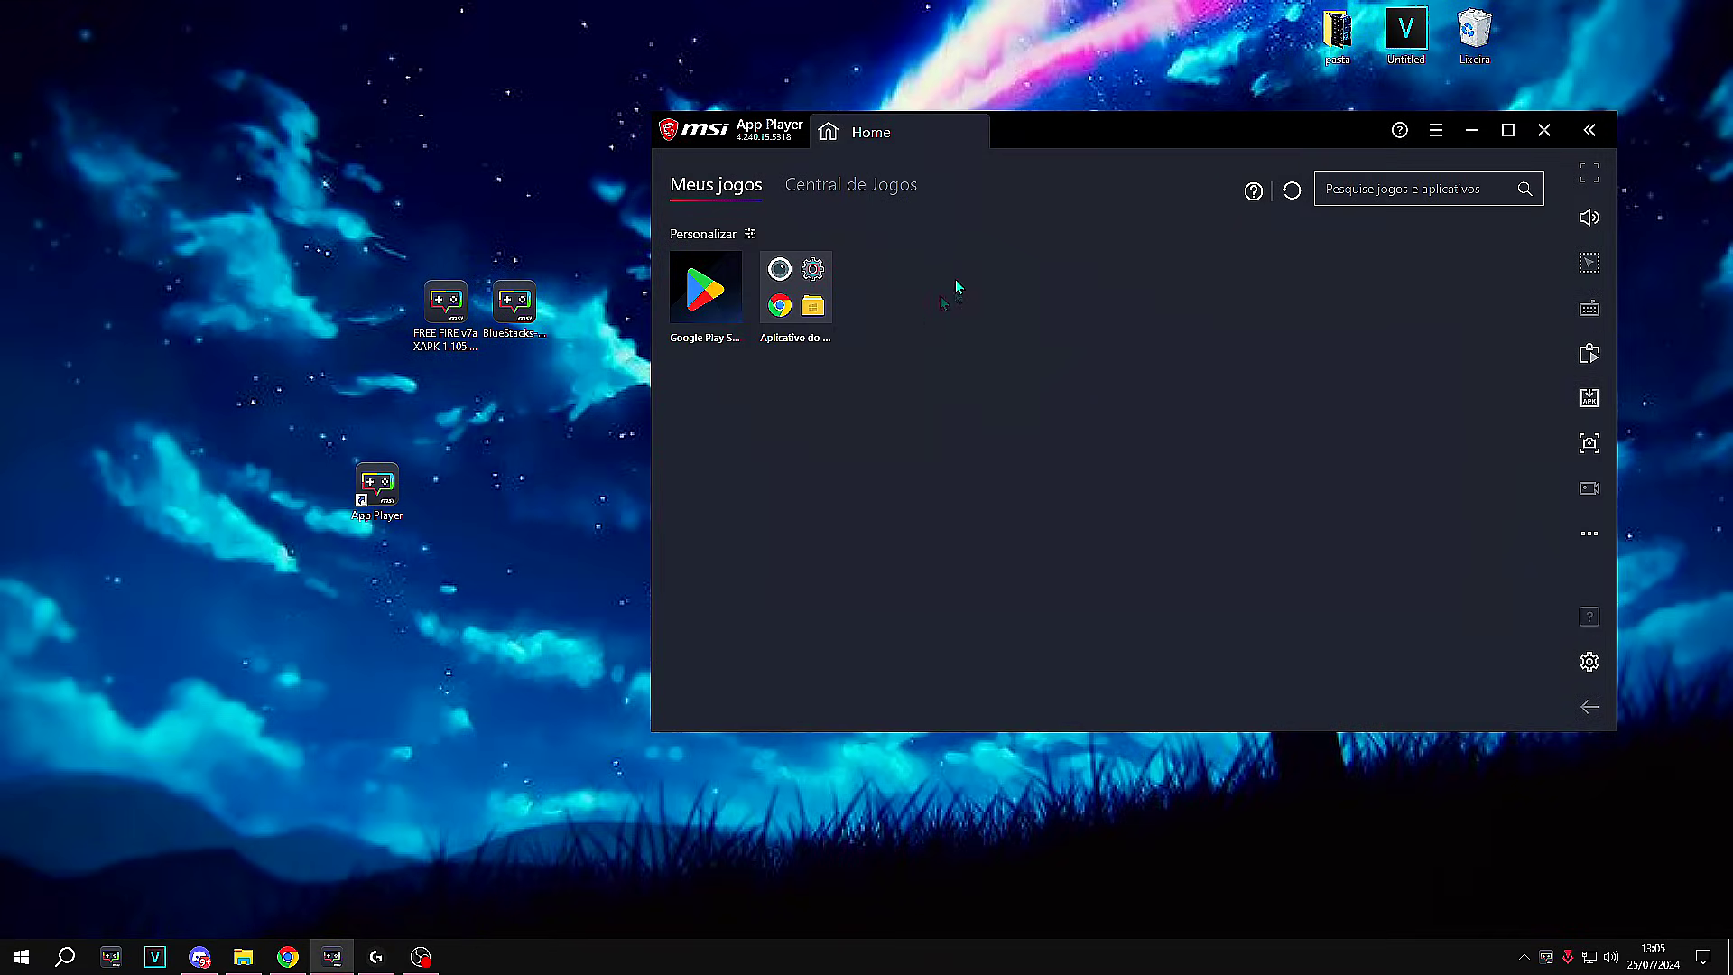
Step: Install the FREE FIRE XAPK from the desktop into App Player and launch Free Fire
drag(1061, 138, 1016, 148)
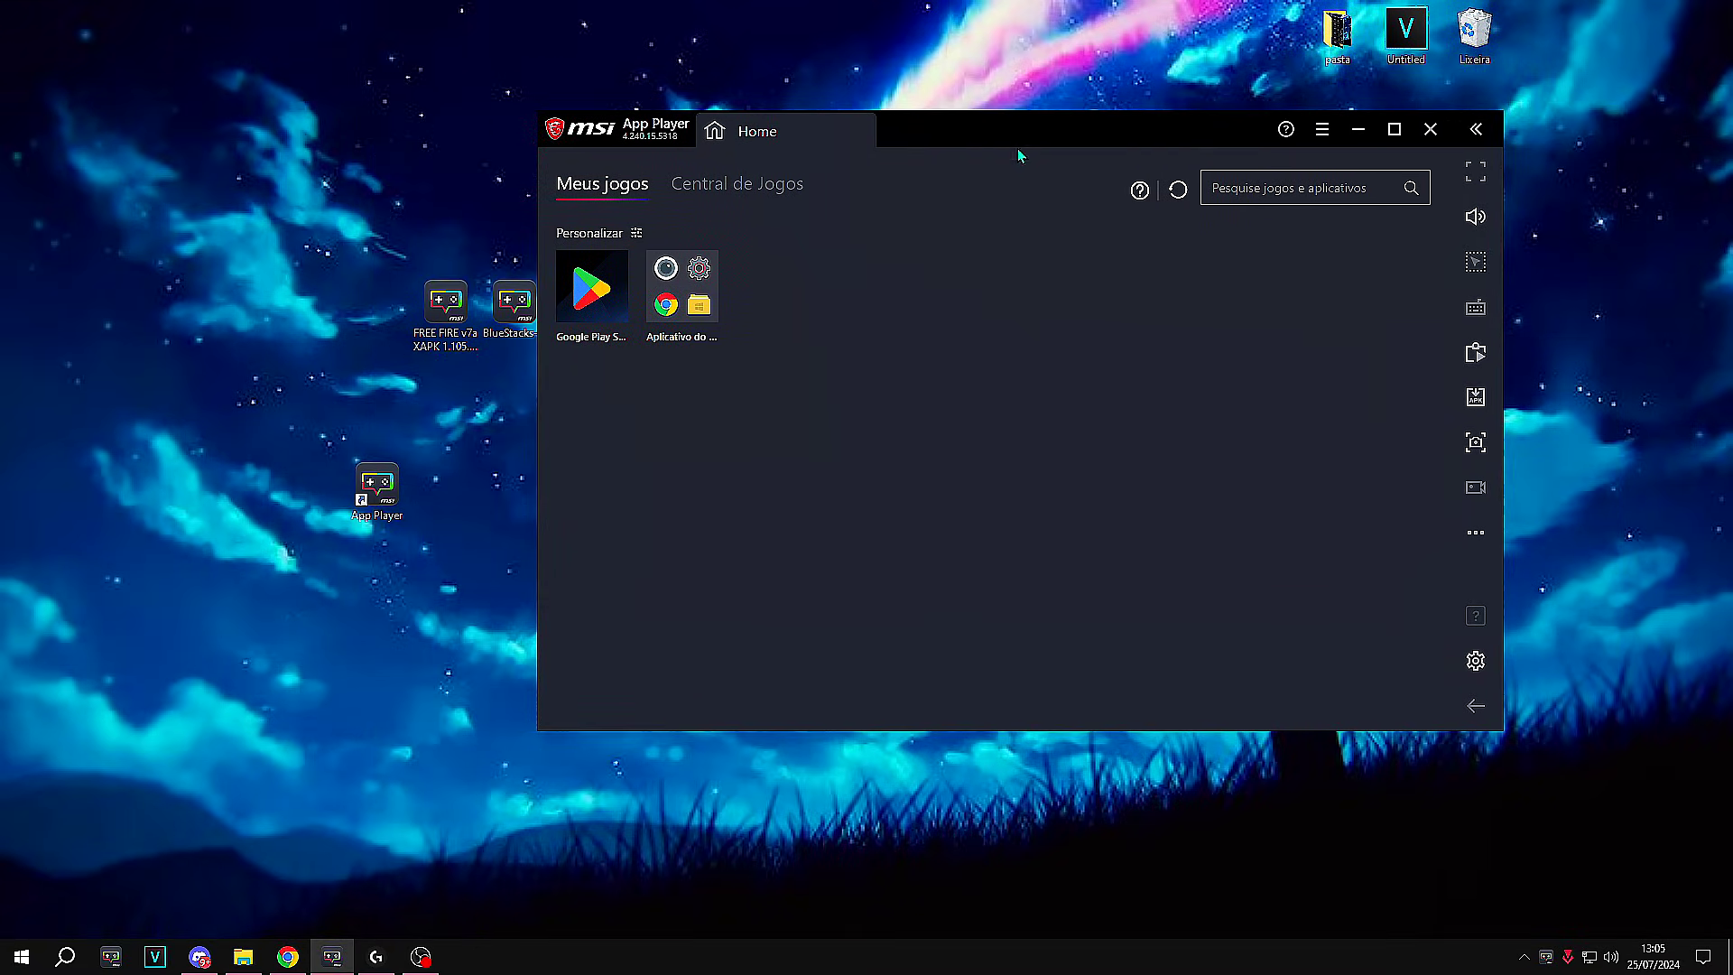
drag(359, 484, 224, 314)
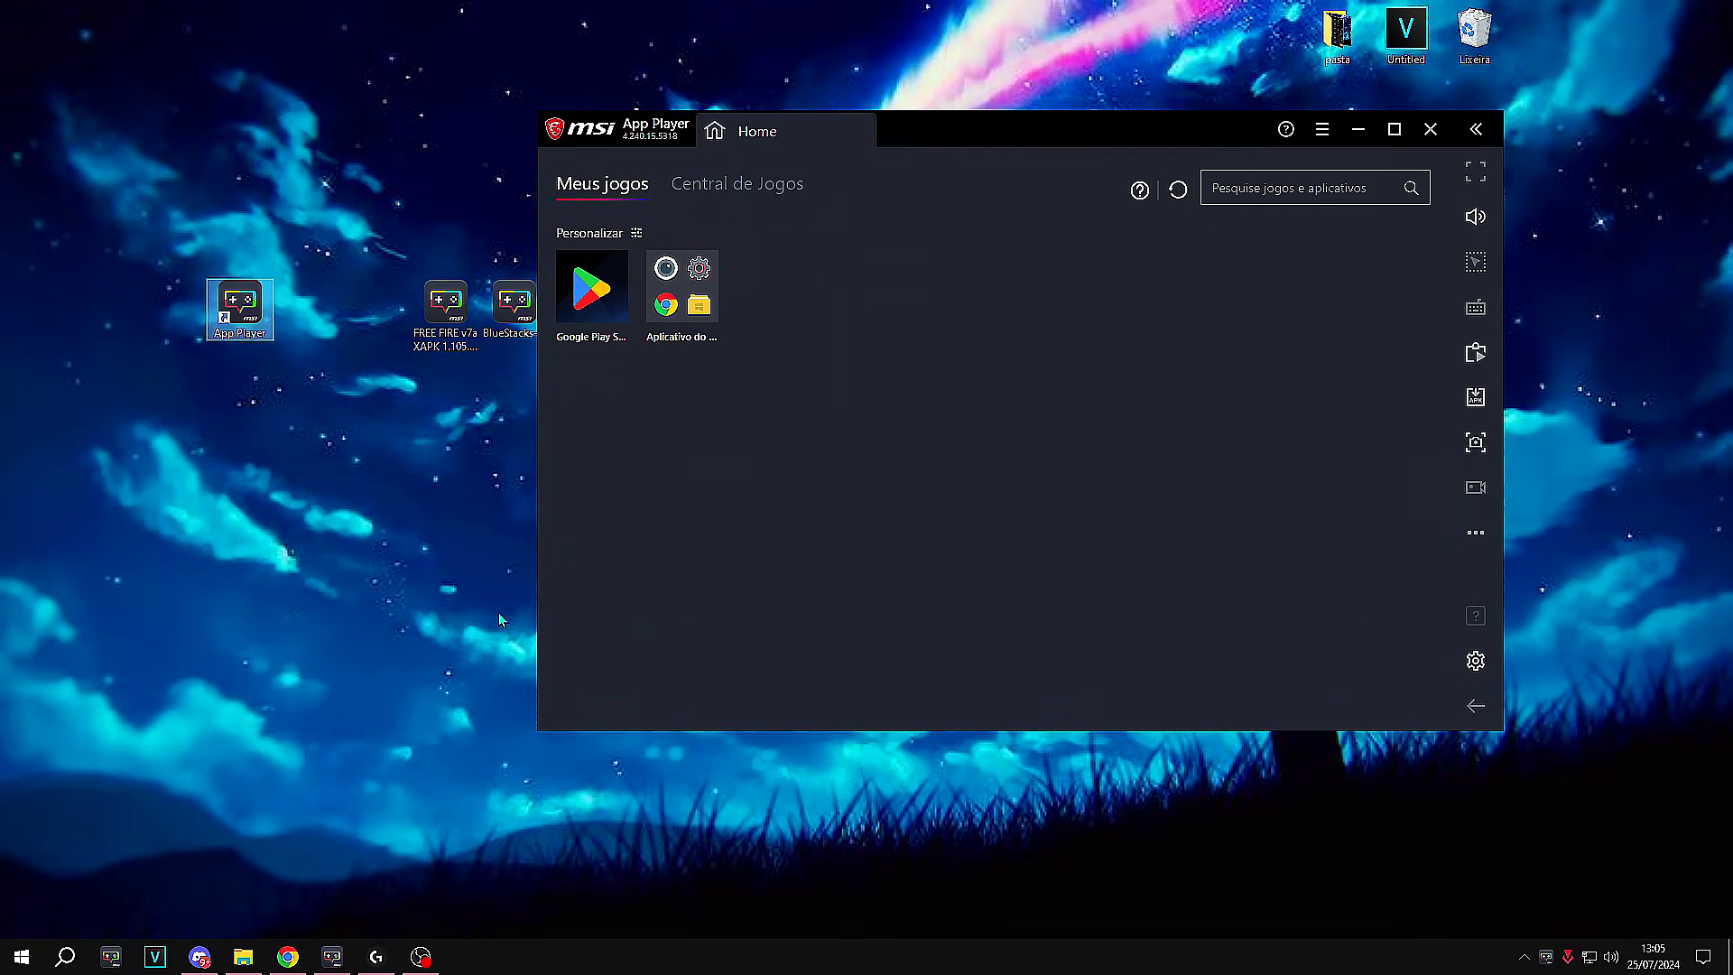
drag(455, 321, 993, 512)
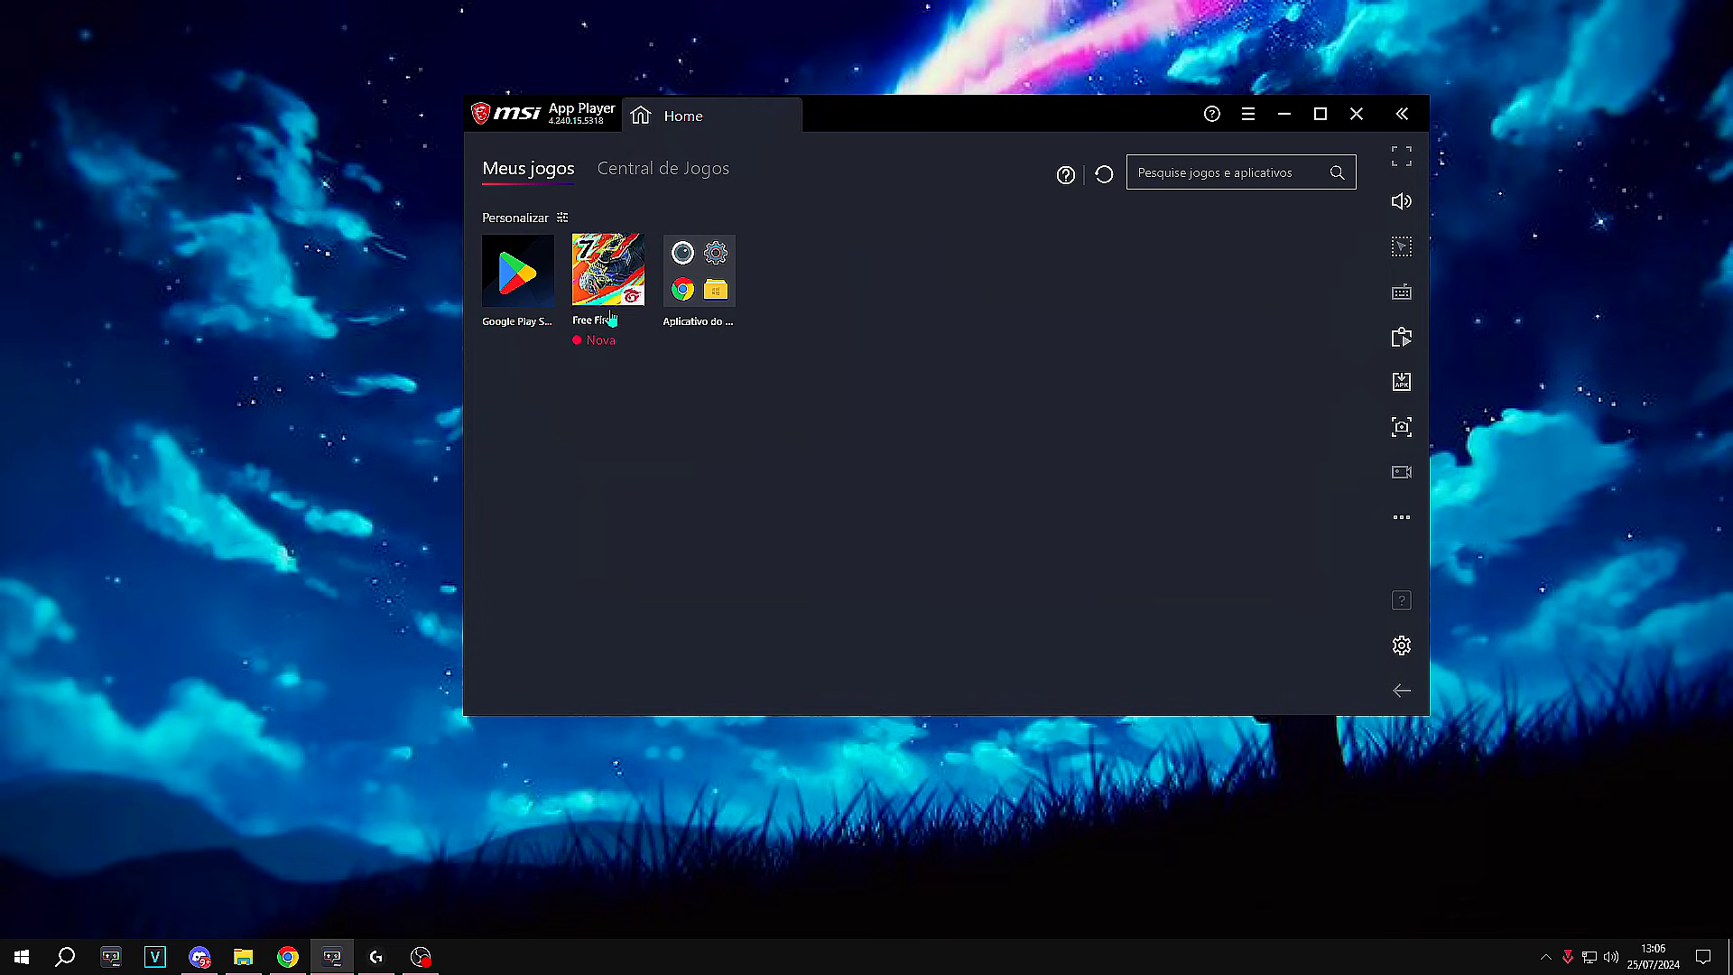
click(610, 297)
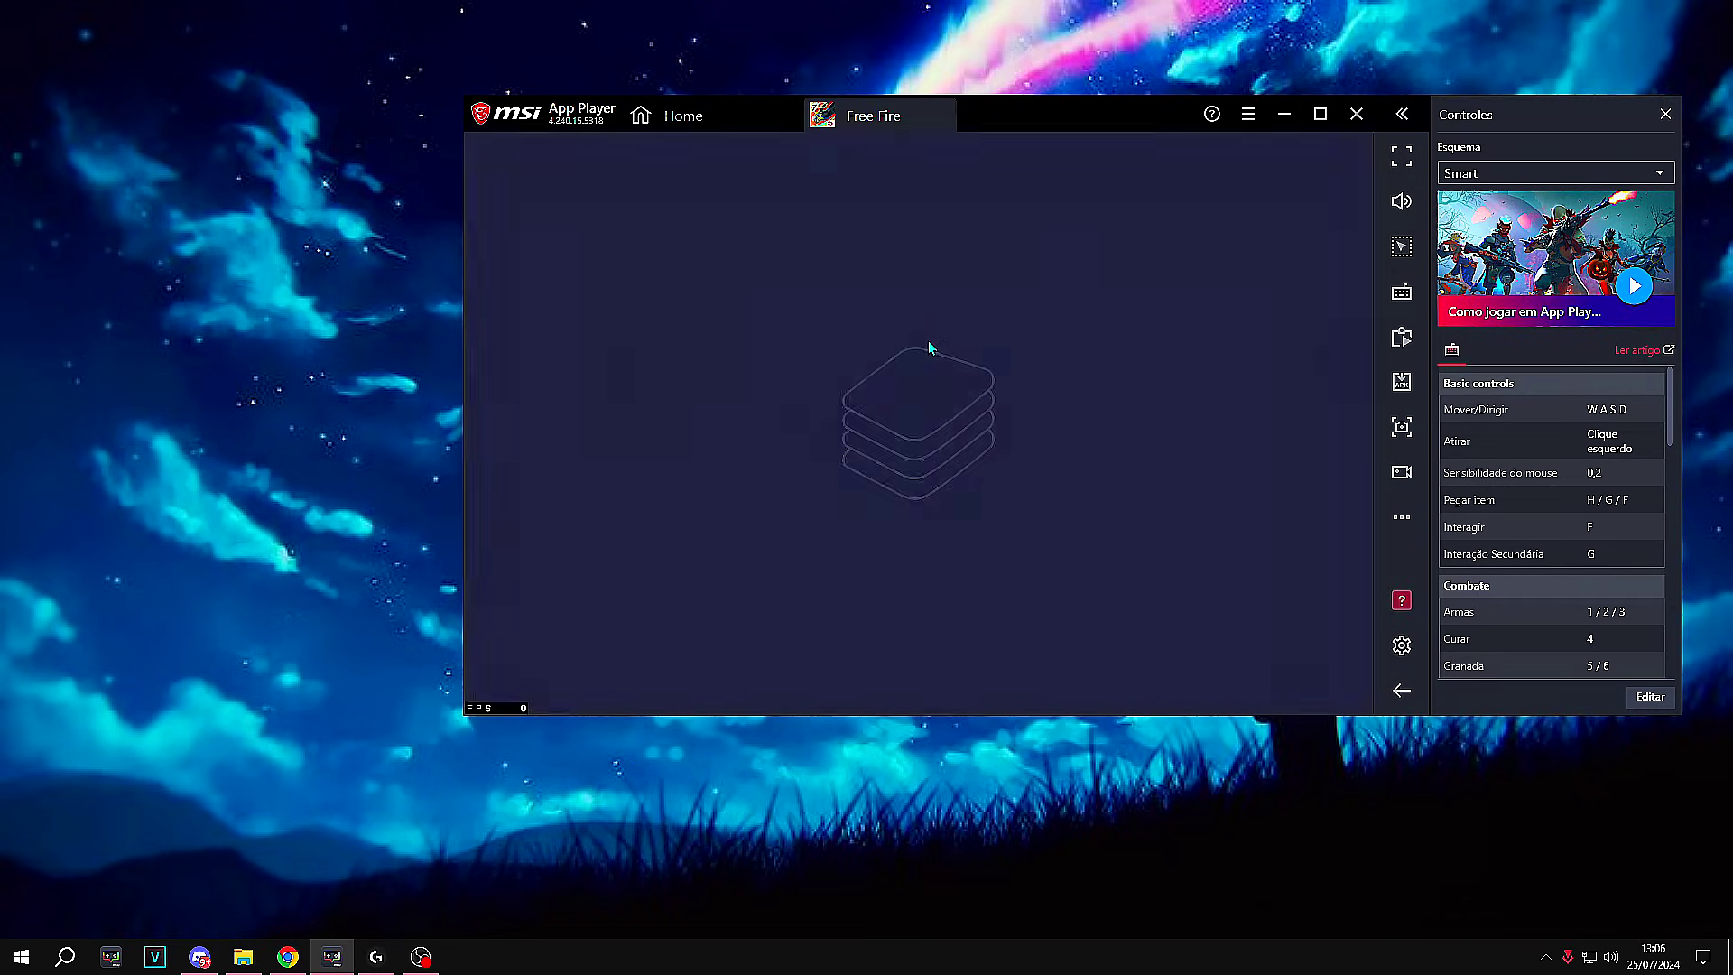
click(1260, 310)
click(1242, 555)
click(1178, 383)
click(1188, 268)
Step: Switch Free Fire's control scheme from Smart to Standard
drag(1149, 132, 1049, 128)
click(1388, 173)
click(1392, 193)
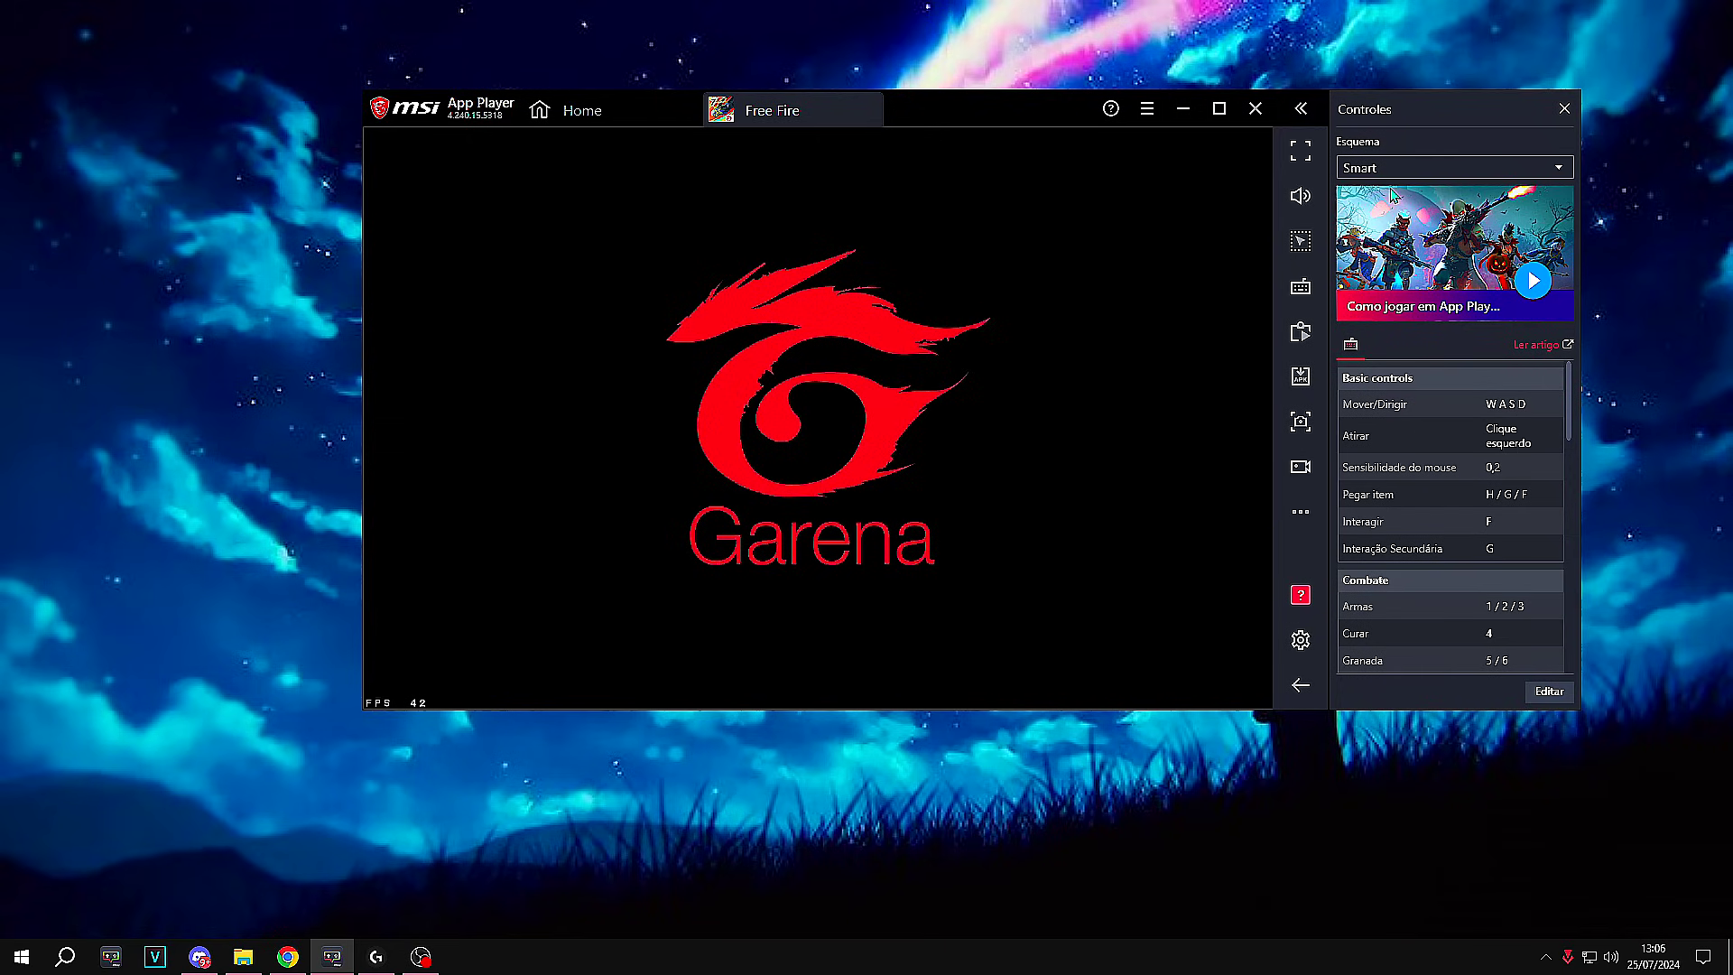
click(1079, 220)
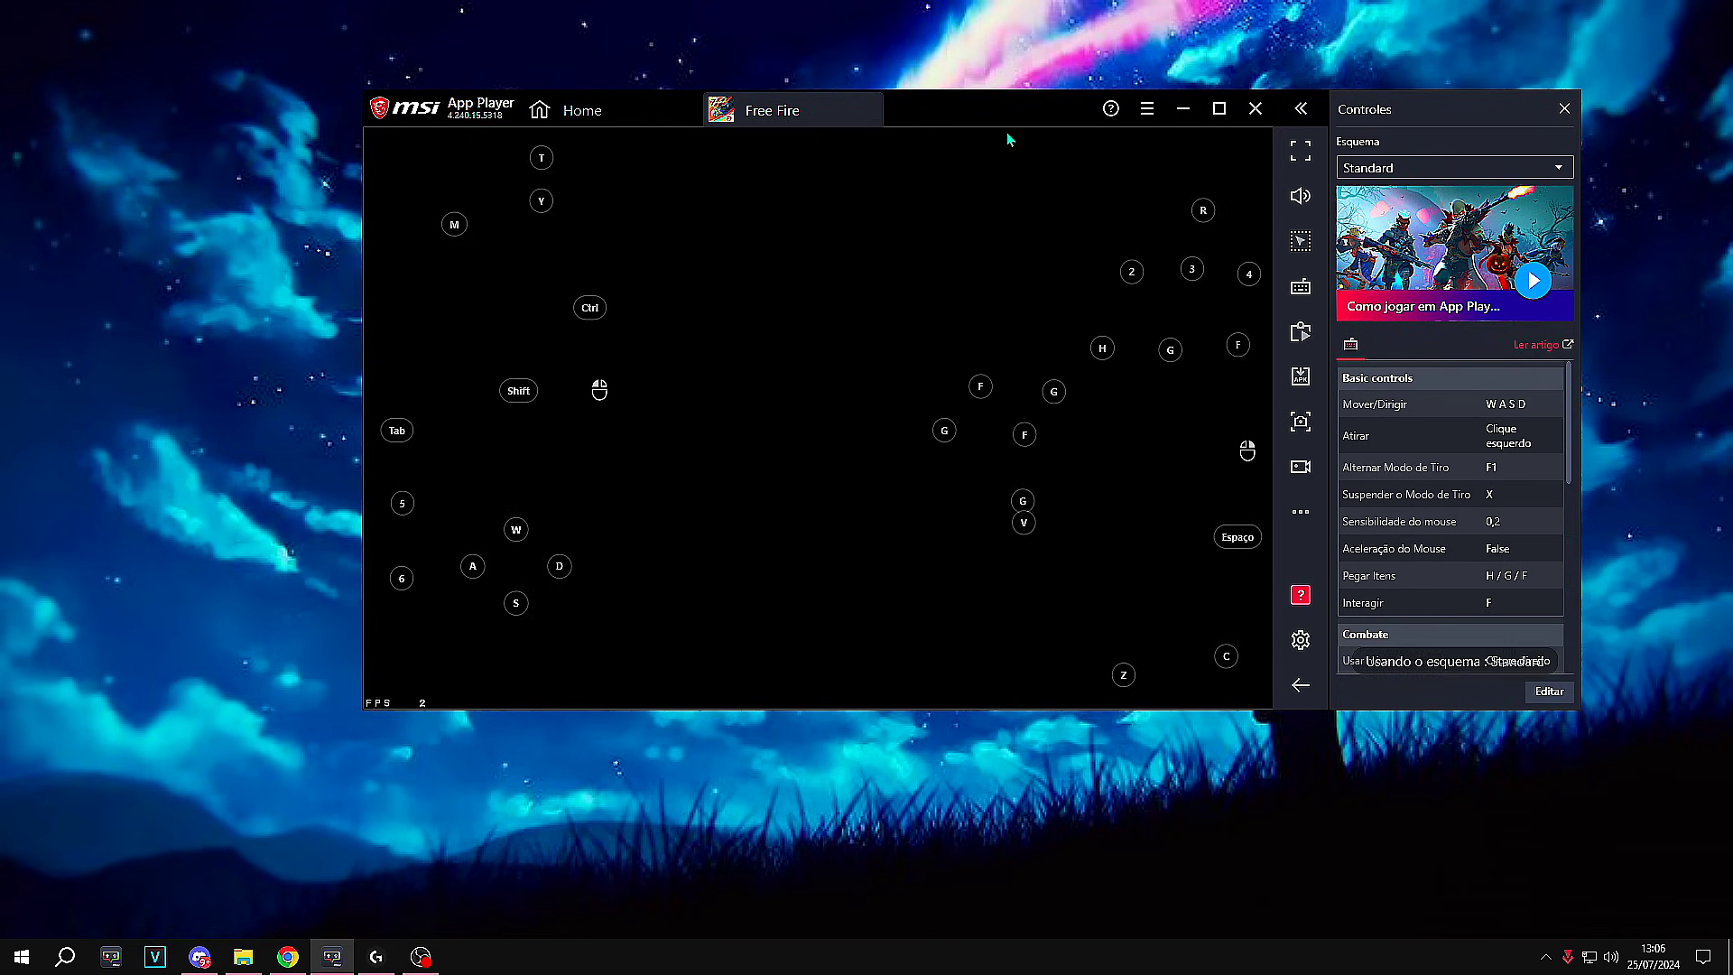
Step: Allow Free Fire to access photos, media and files, and accept its terms of use
click(1047, 463)
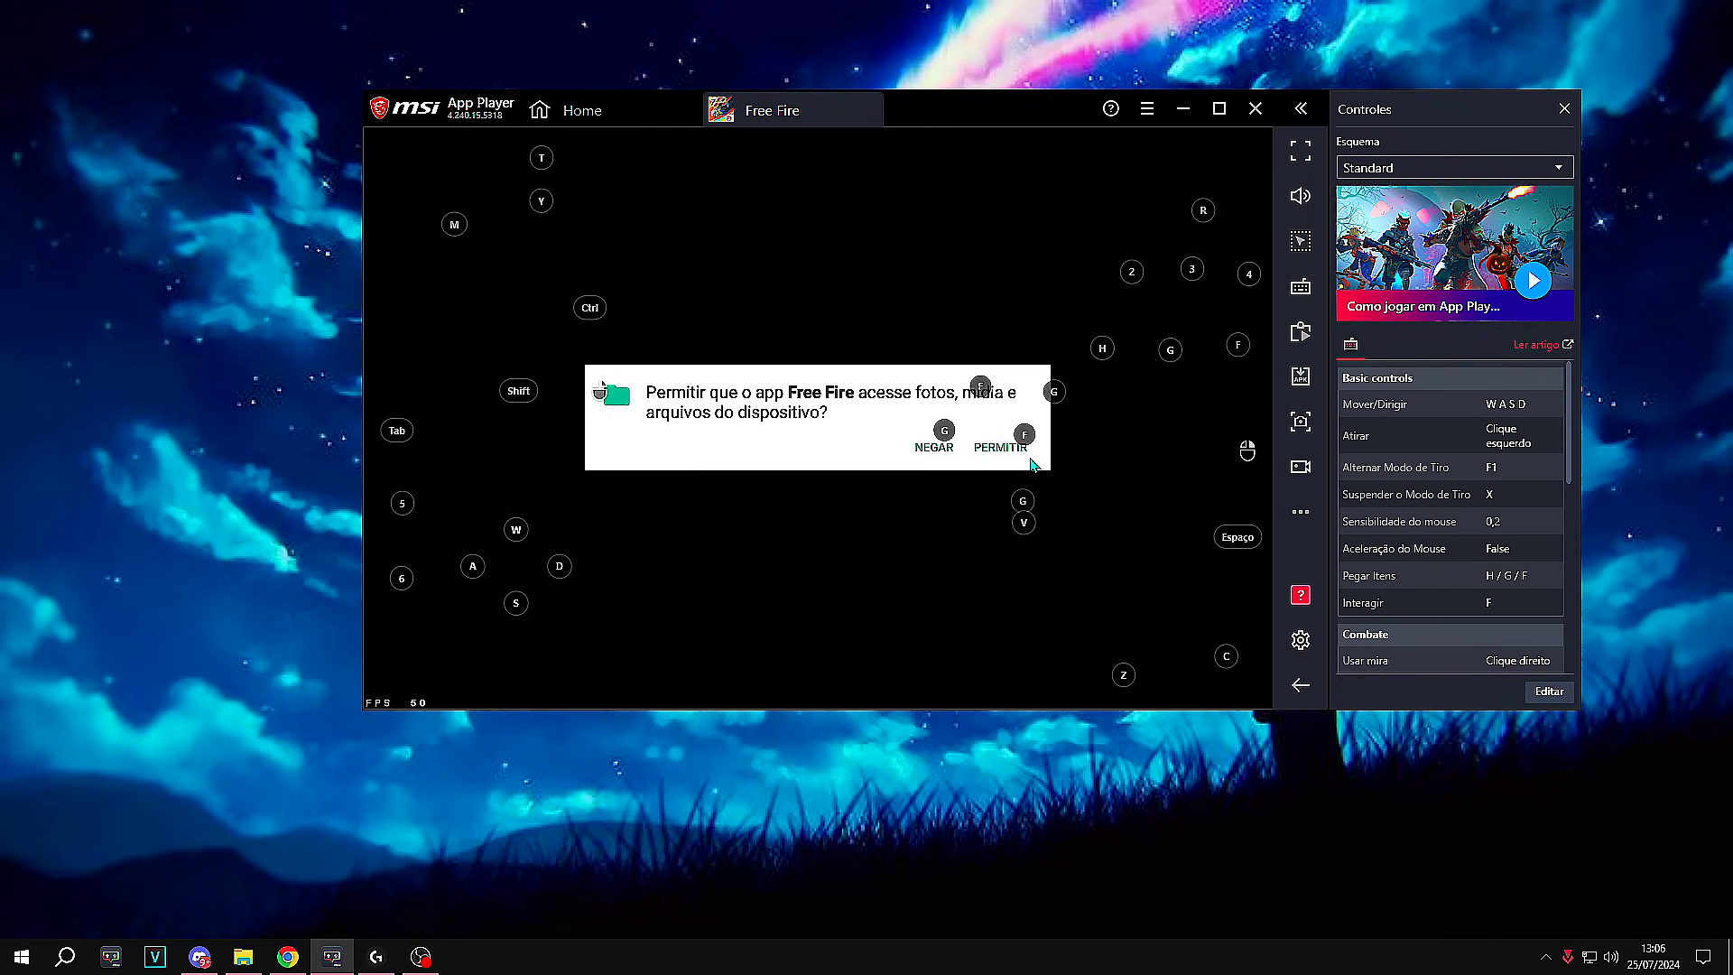
click(1000, 448)
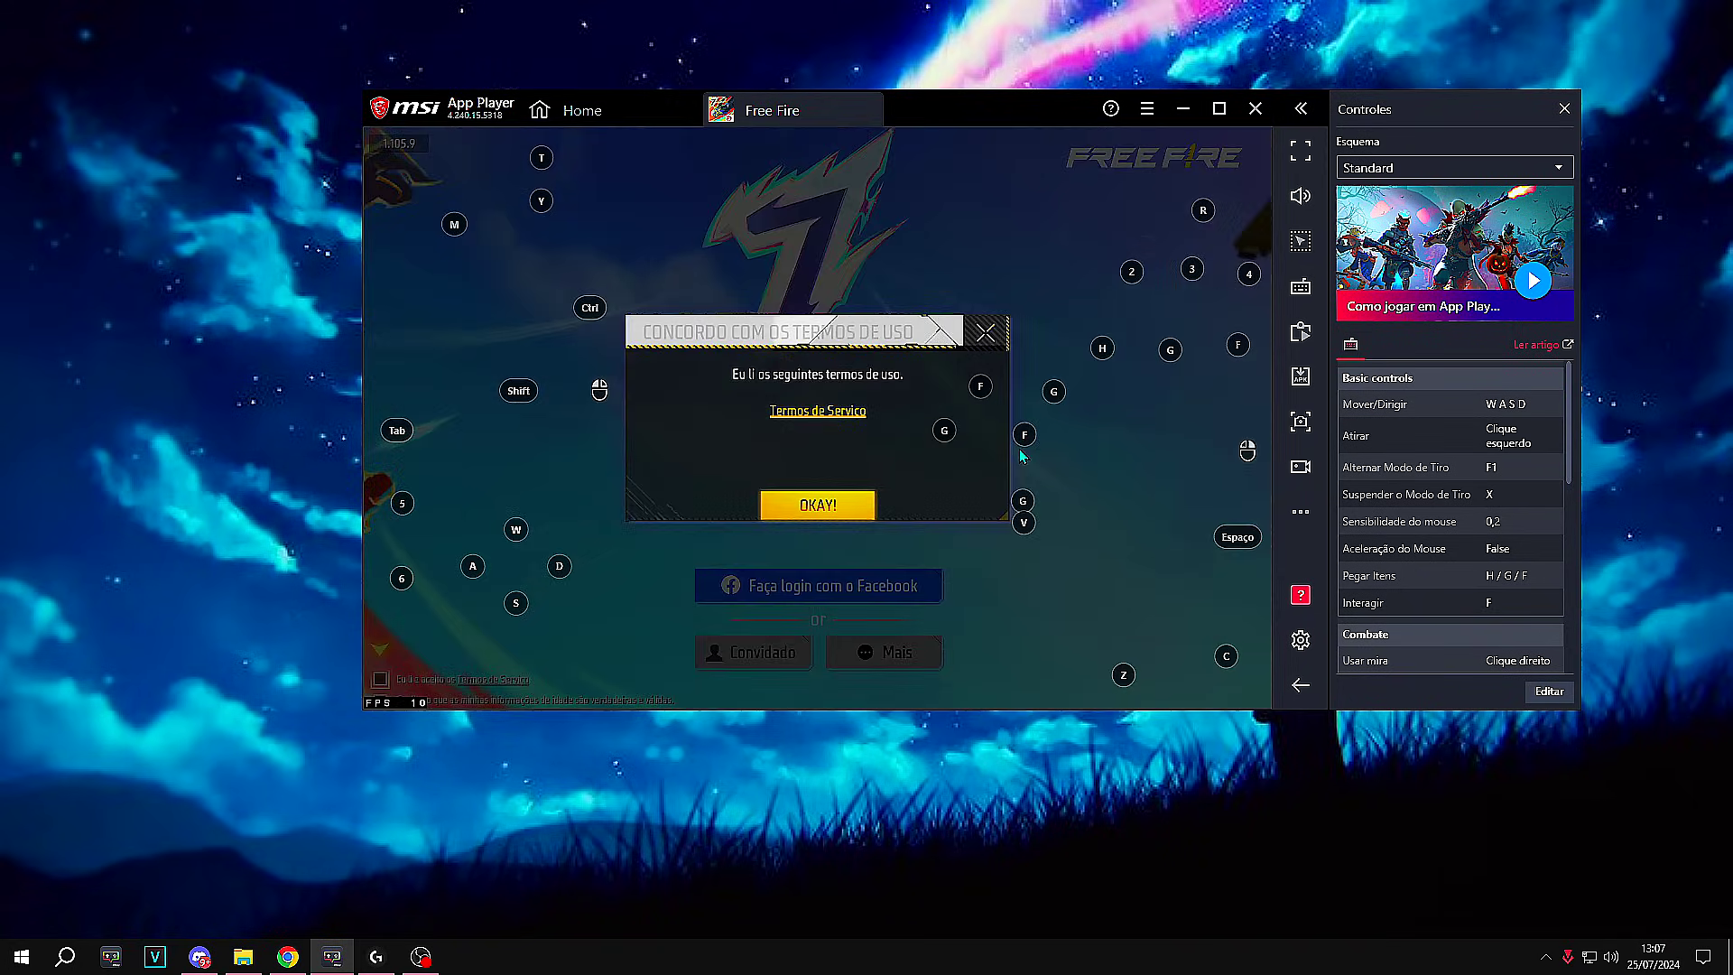
click(818, 507)
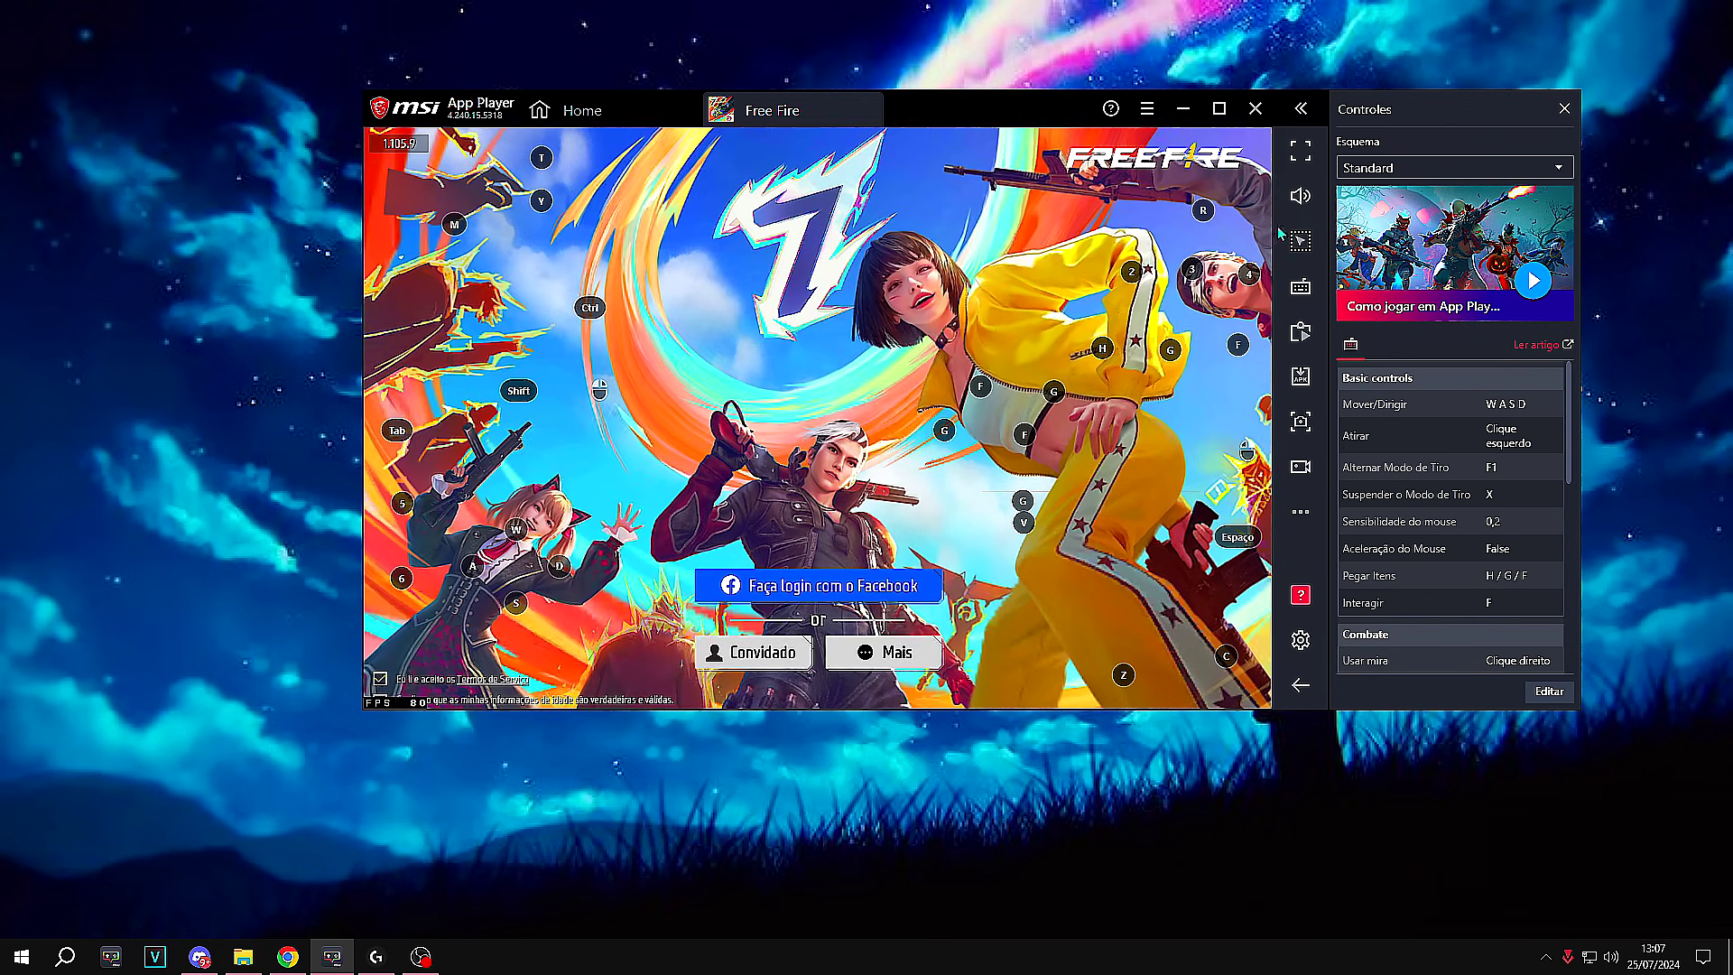
Step: Mute the emulator's sound and log in to Free Fire with Facebook
click(1298, 199)
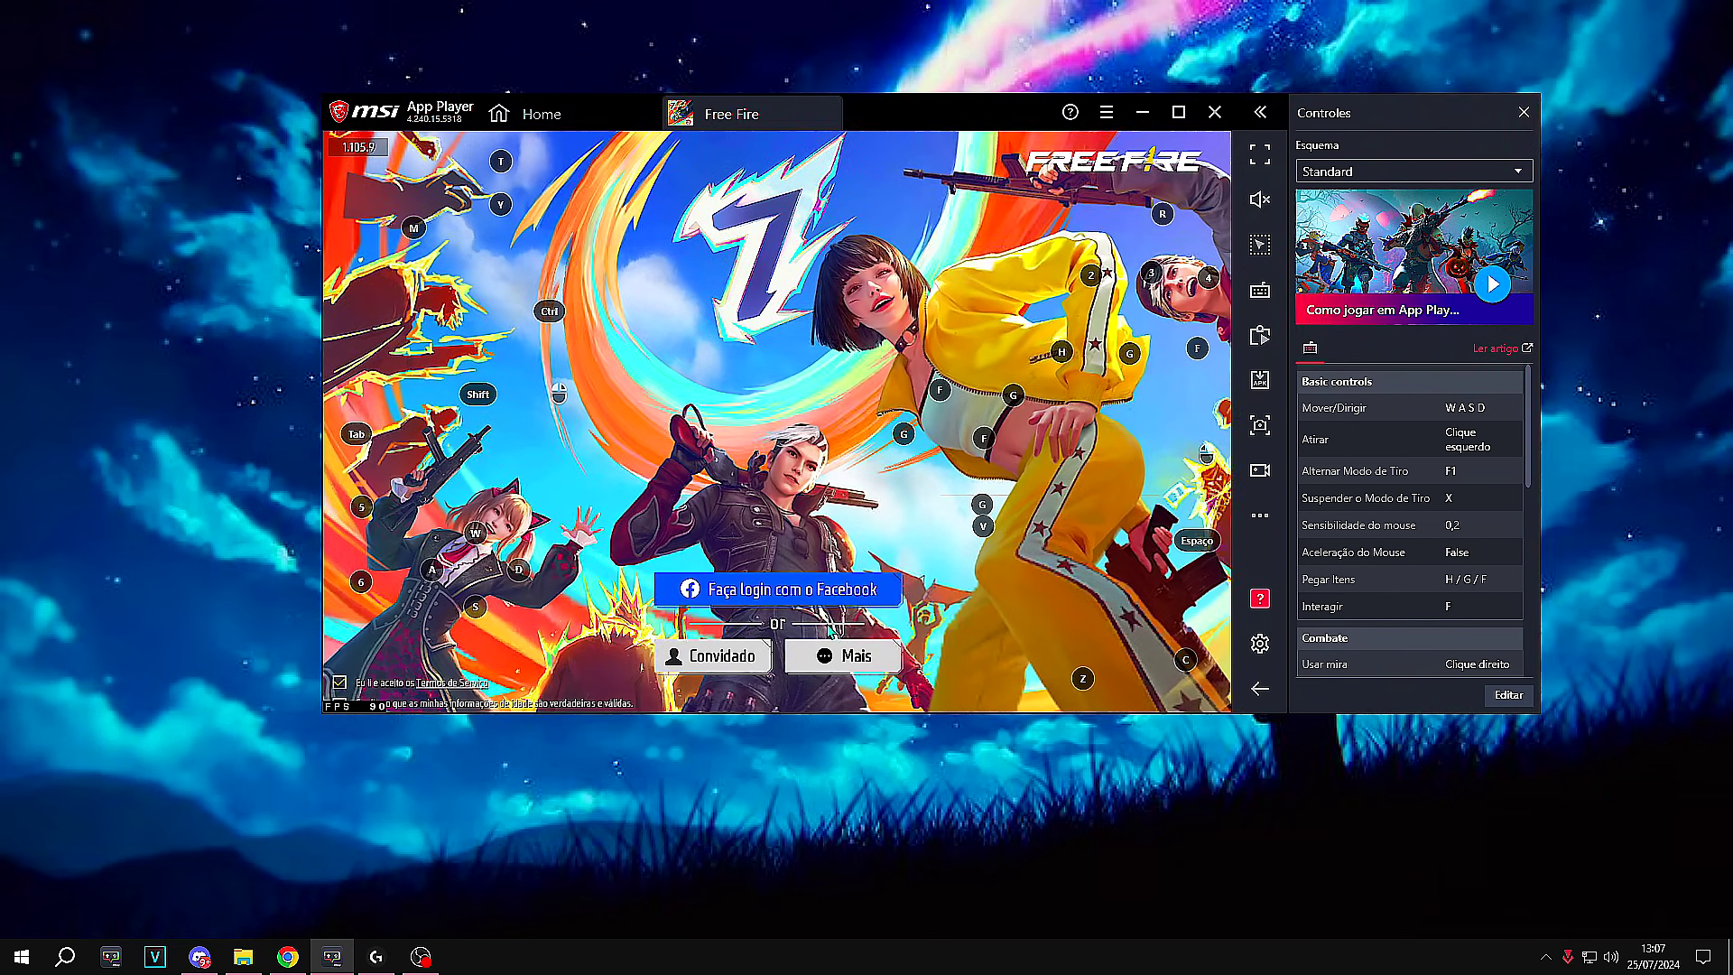
click(831, 654)
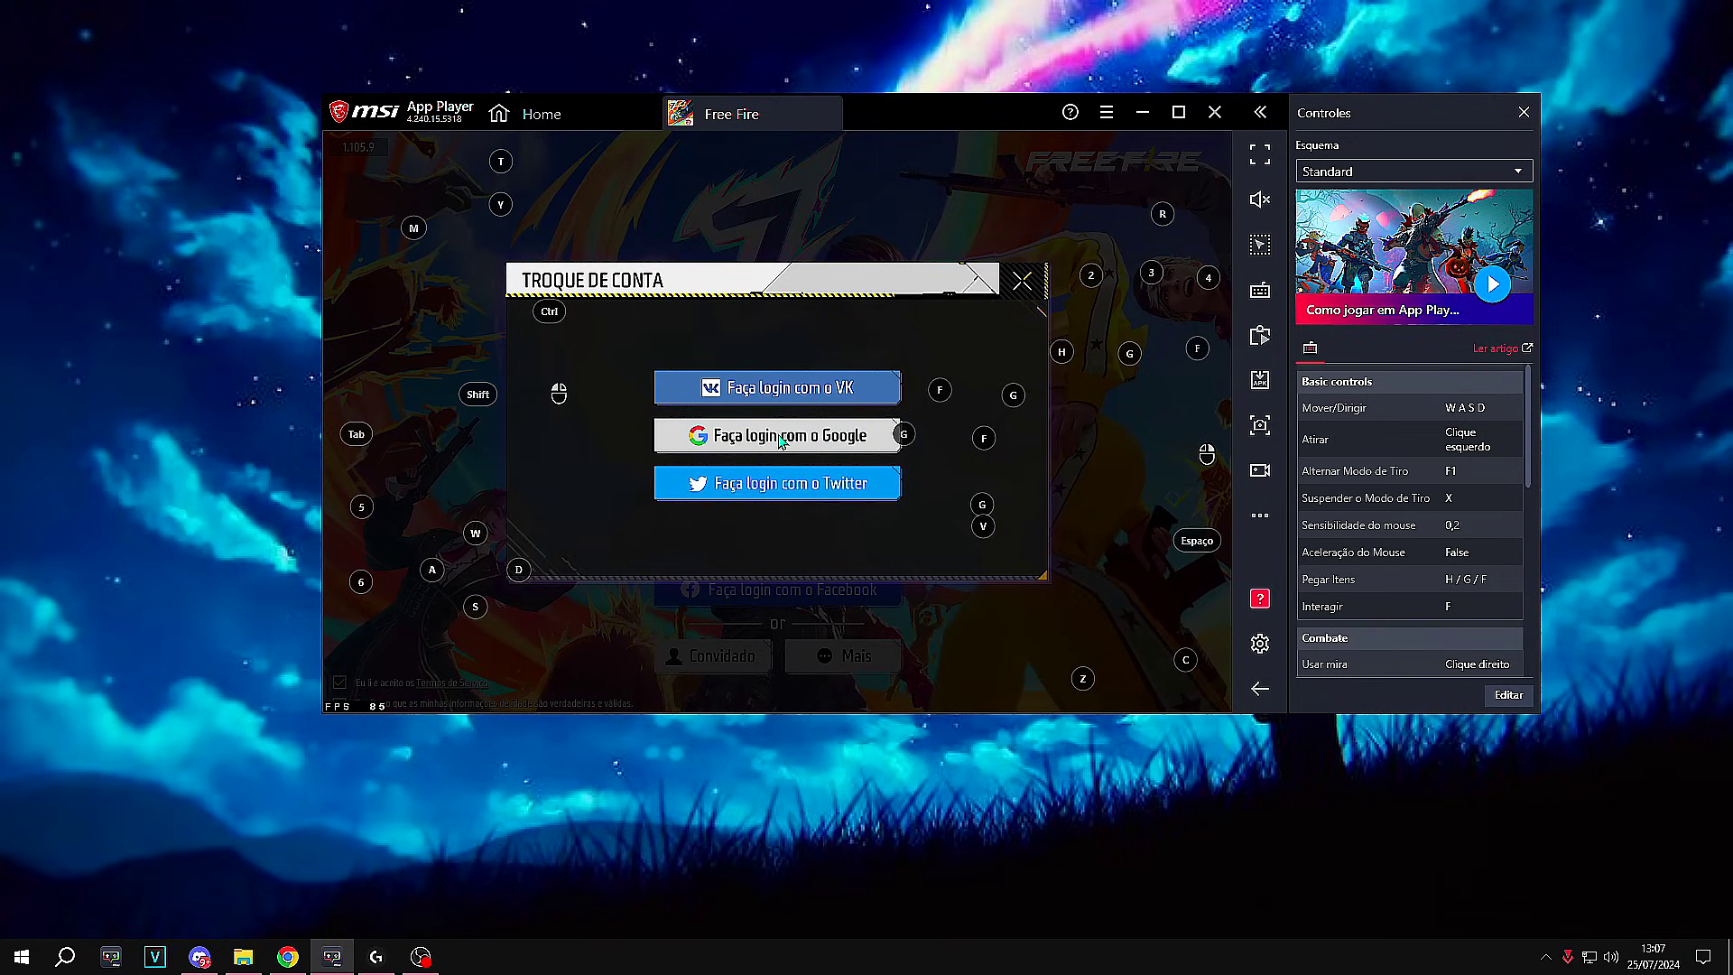
click(761, 593)
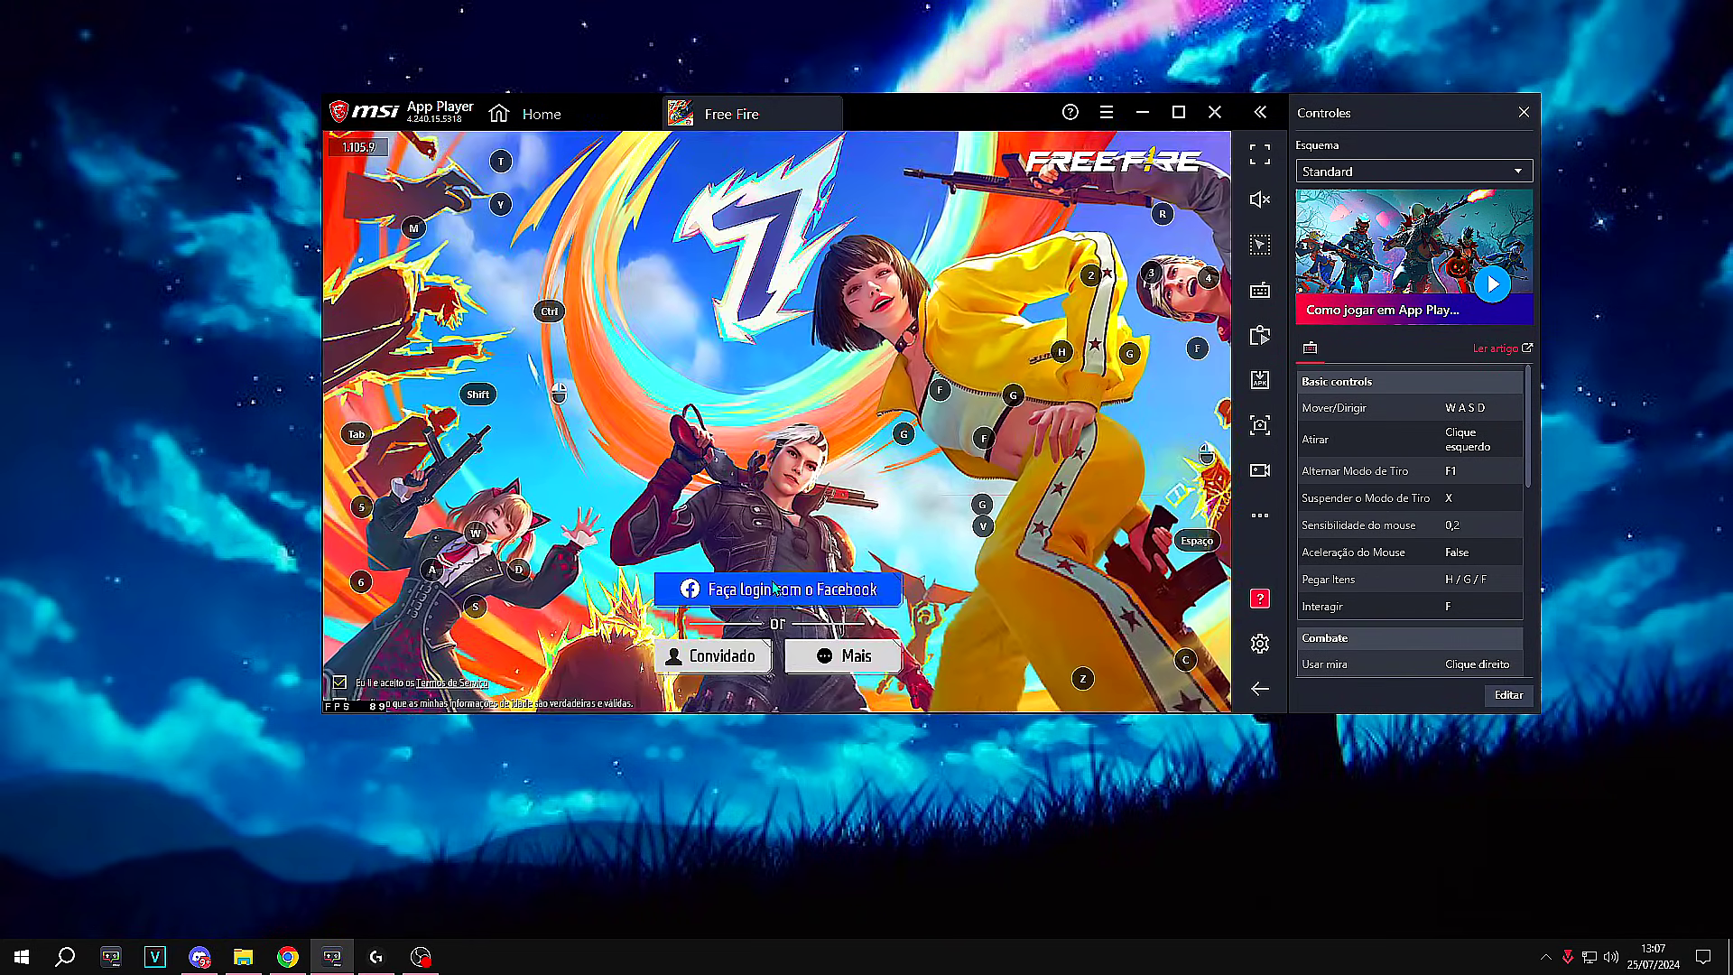
click(761, 591)
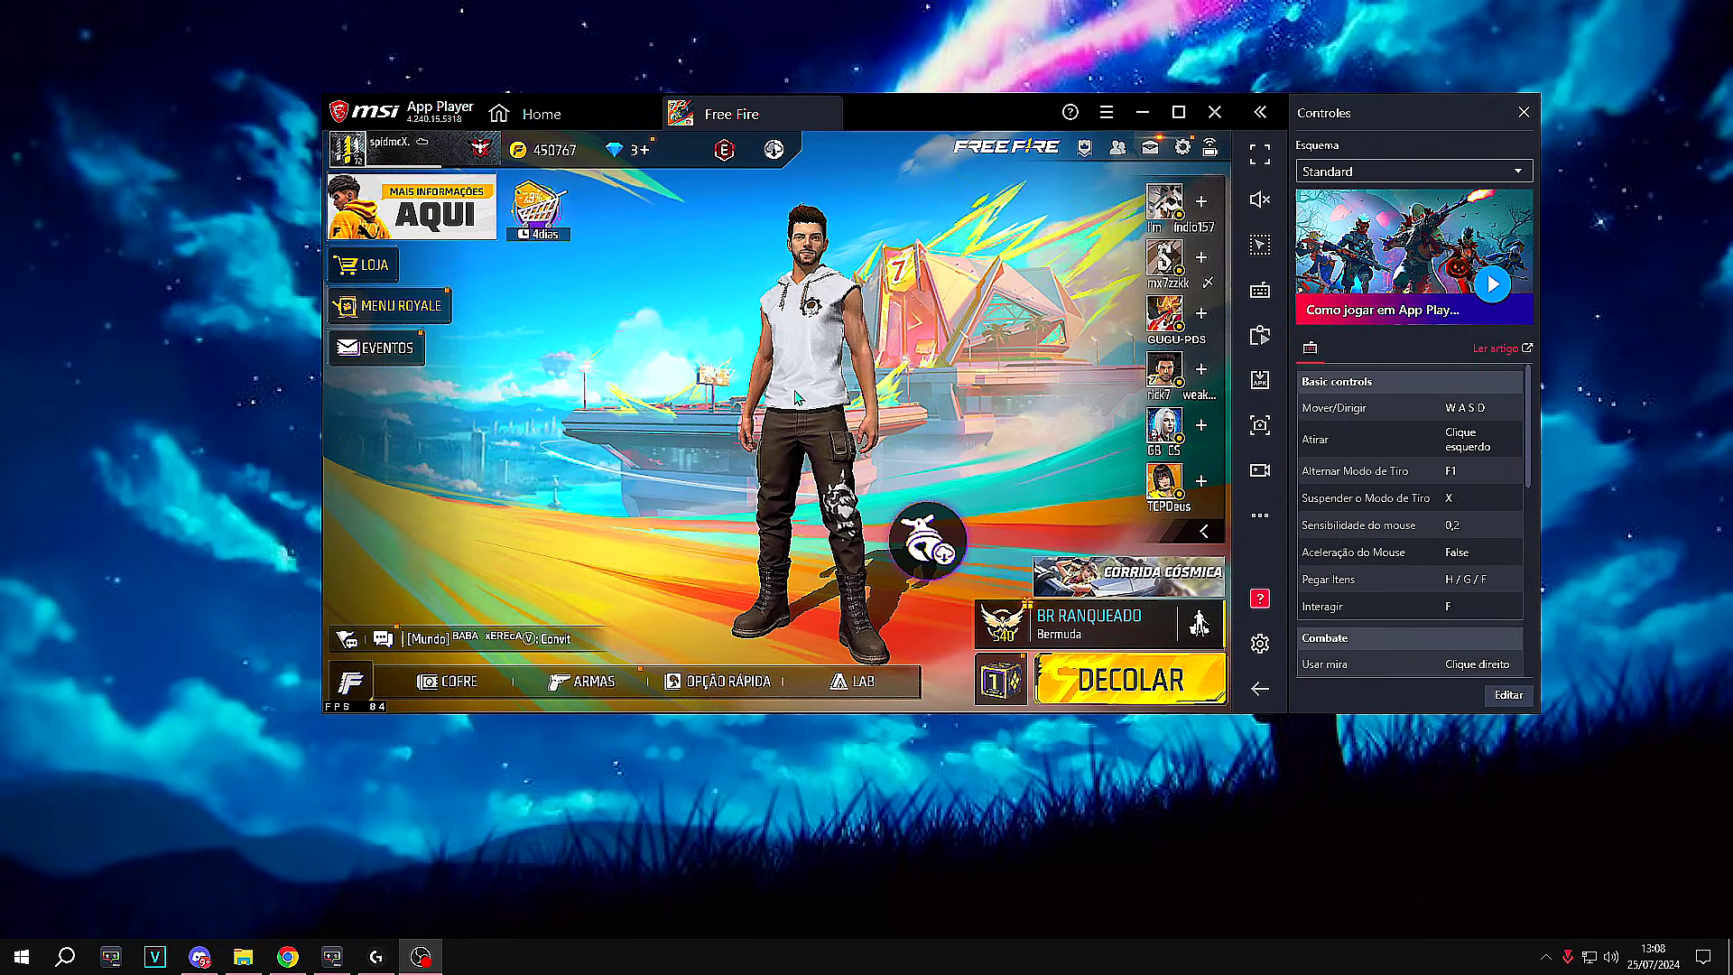
Step: Open the detailed list of downloadable modes and maps in Free Fire's Centro de Download
click(800, 408)
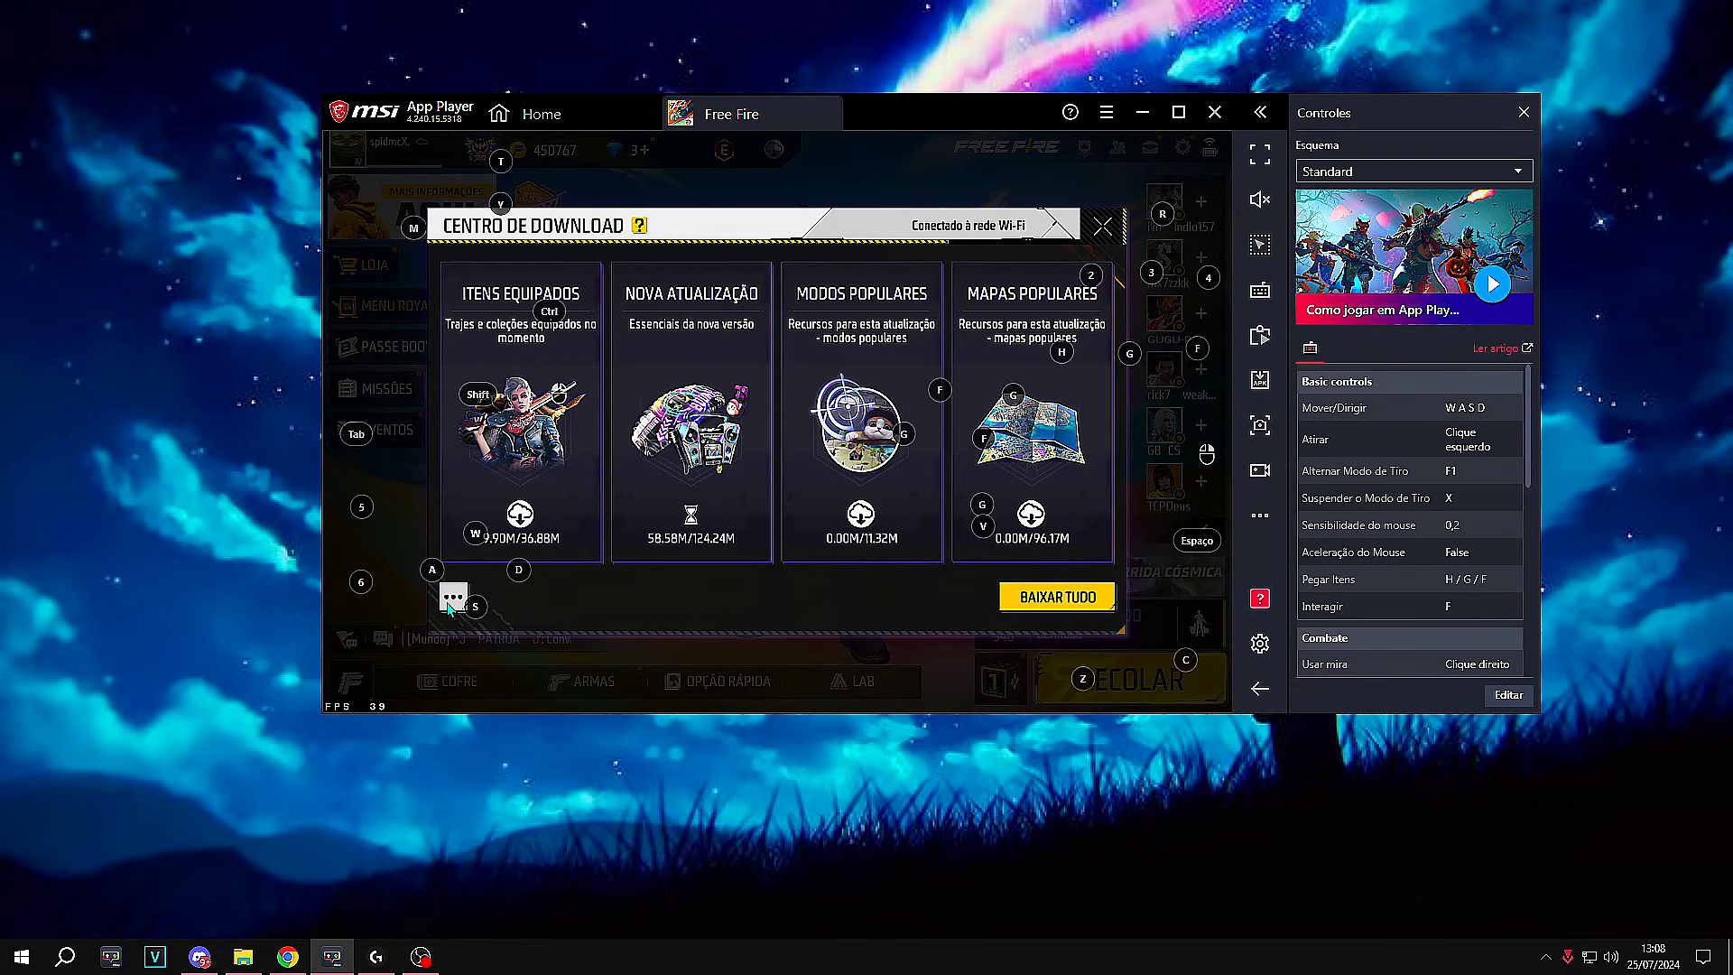
click(452, 600)
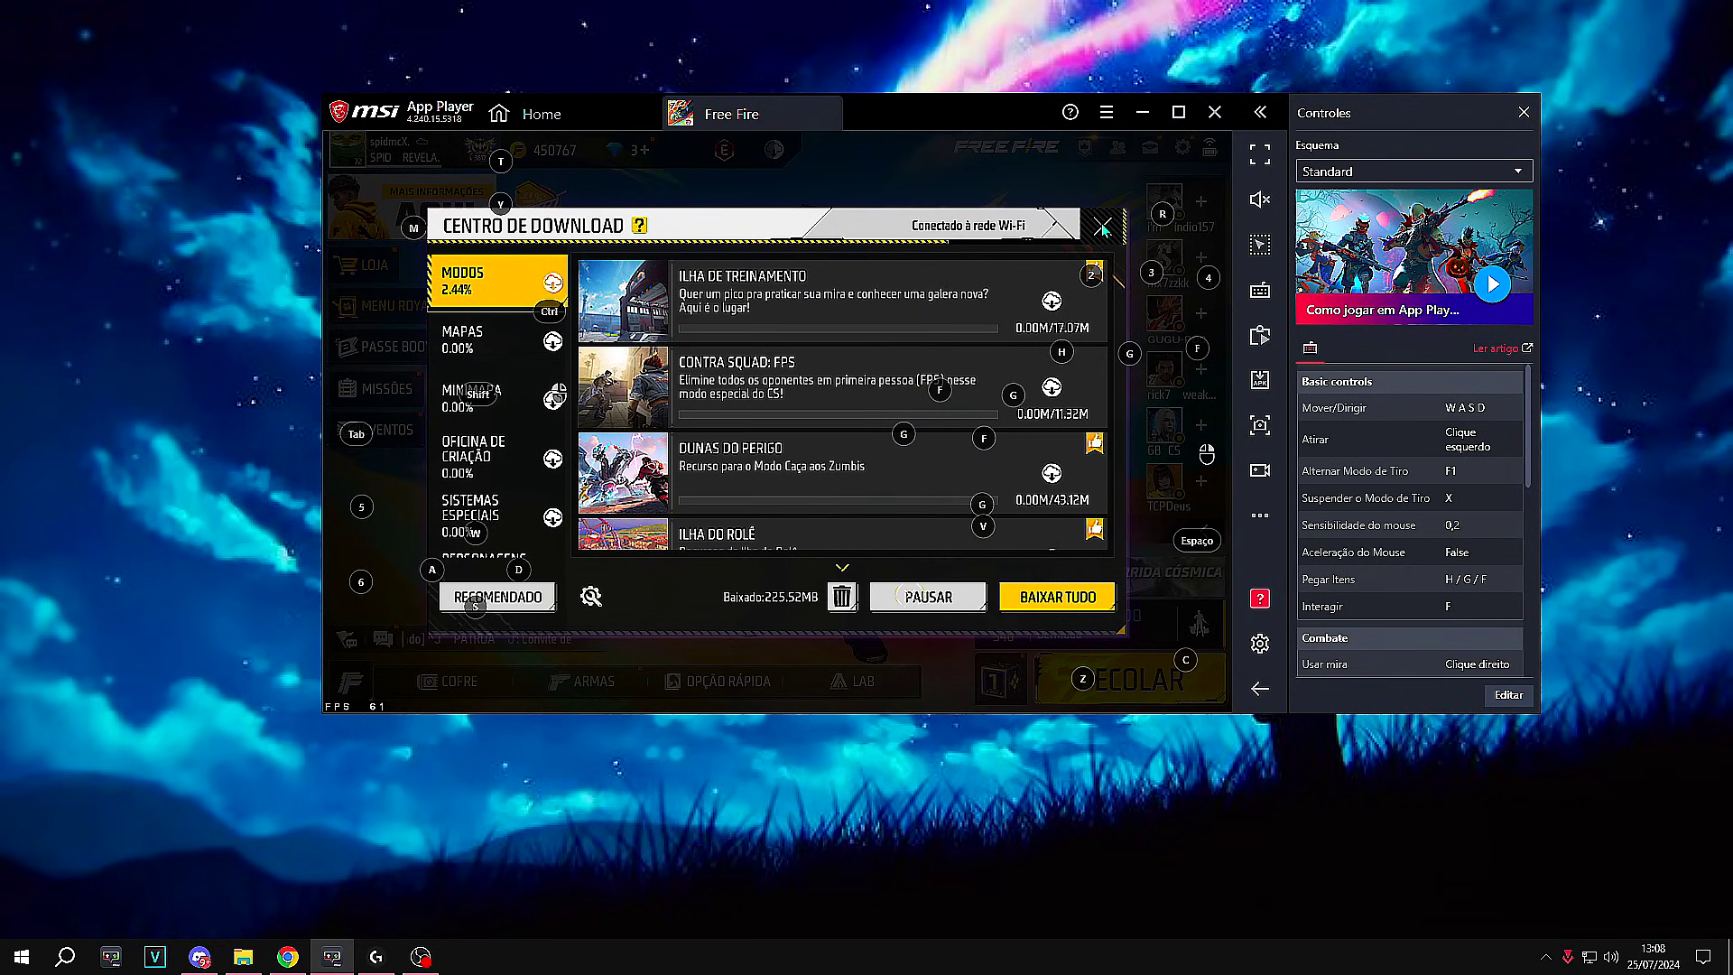
Step: Leave the Centro de Download and set Free Fire's graphics quality to Suave in the game settings
click(1101, 225)
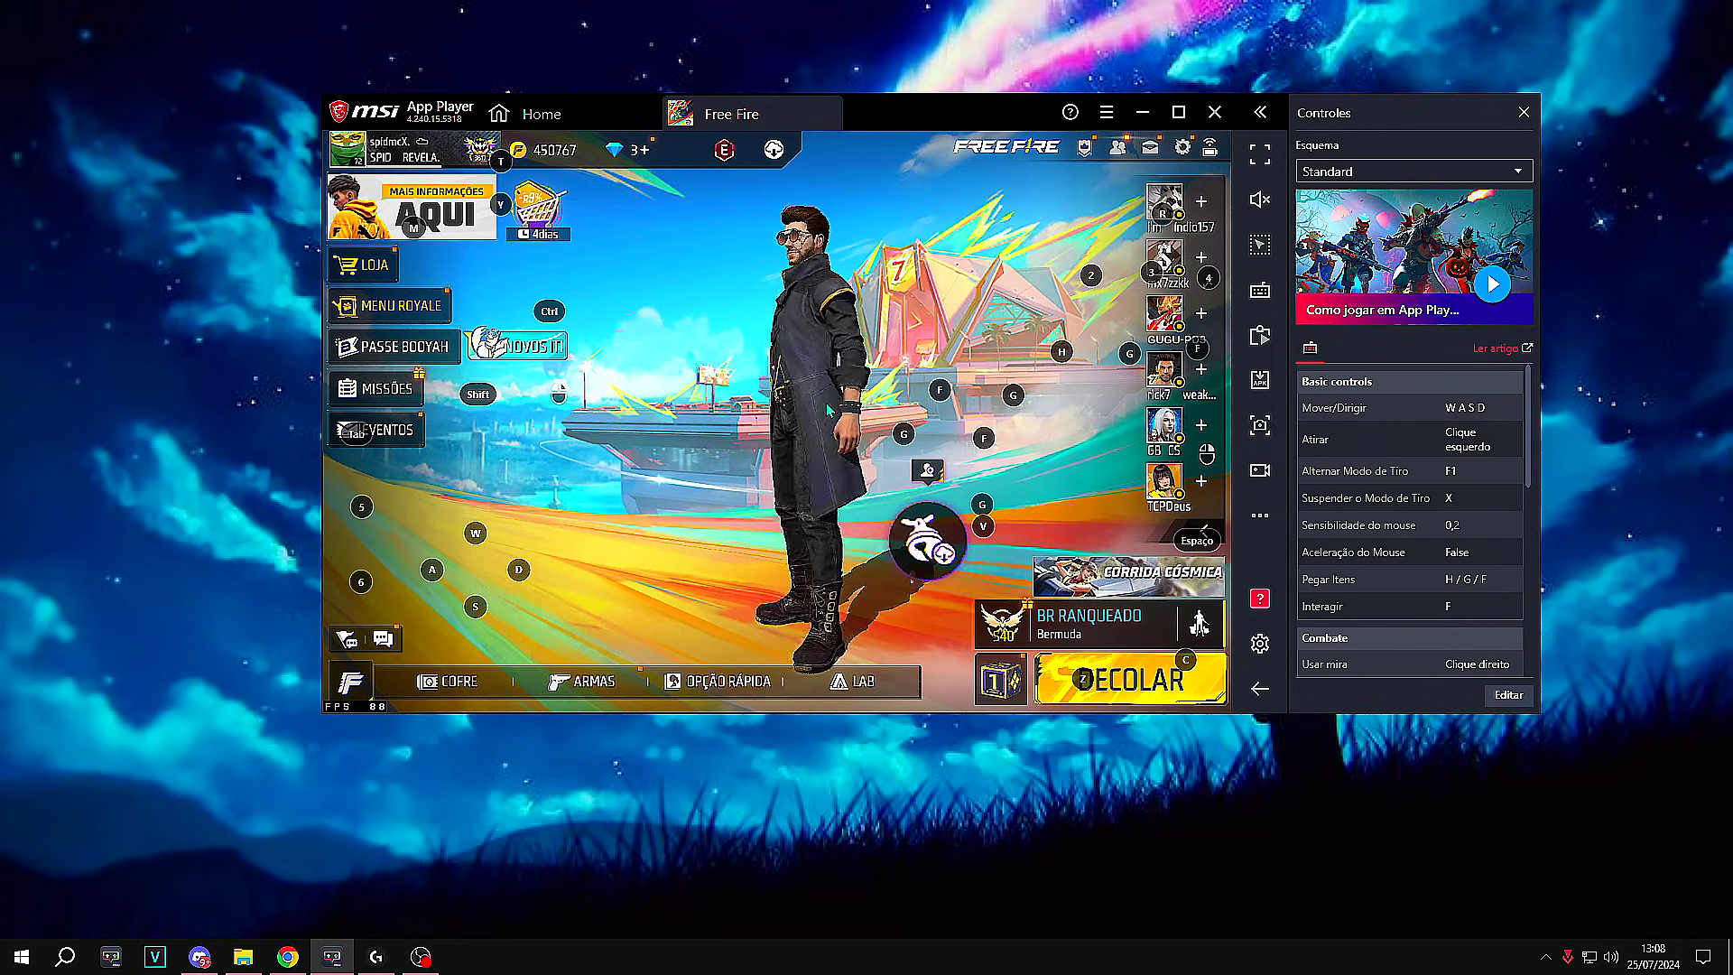
click(1182, 147)
click(387, 472)
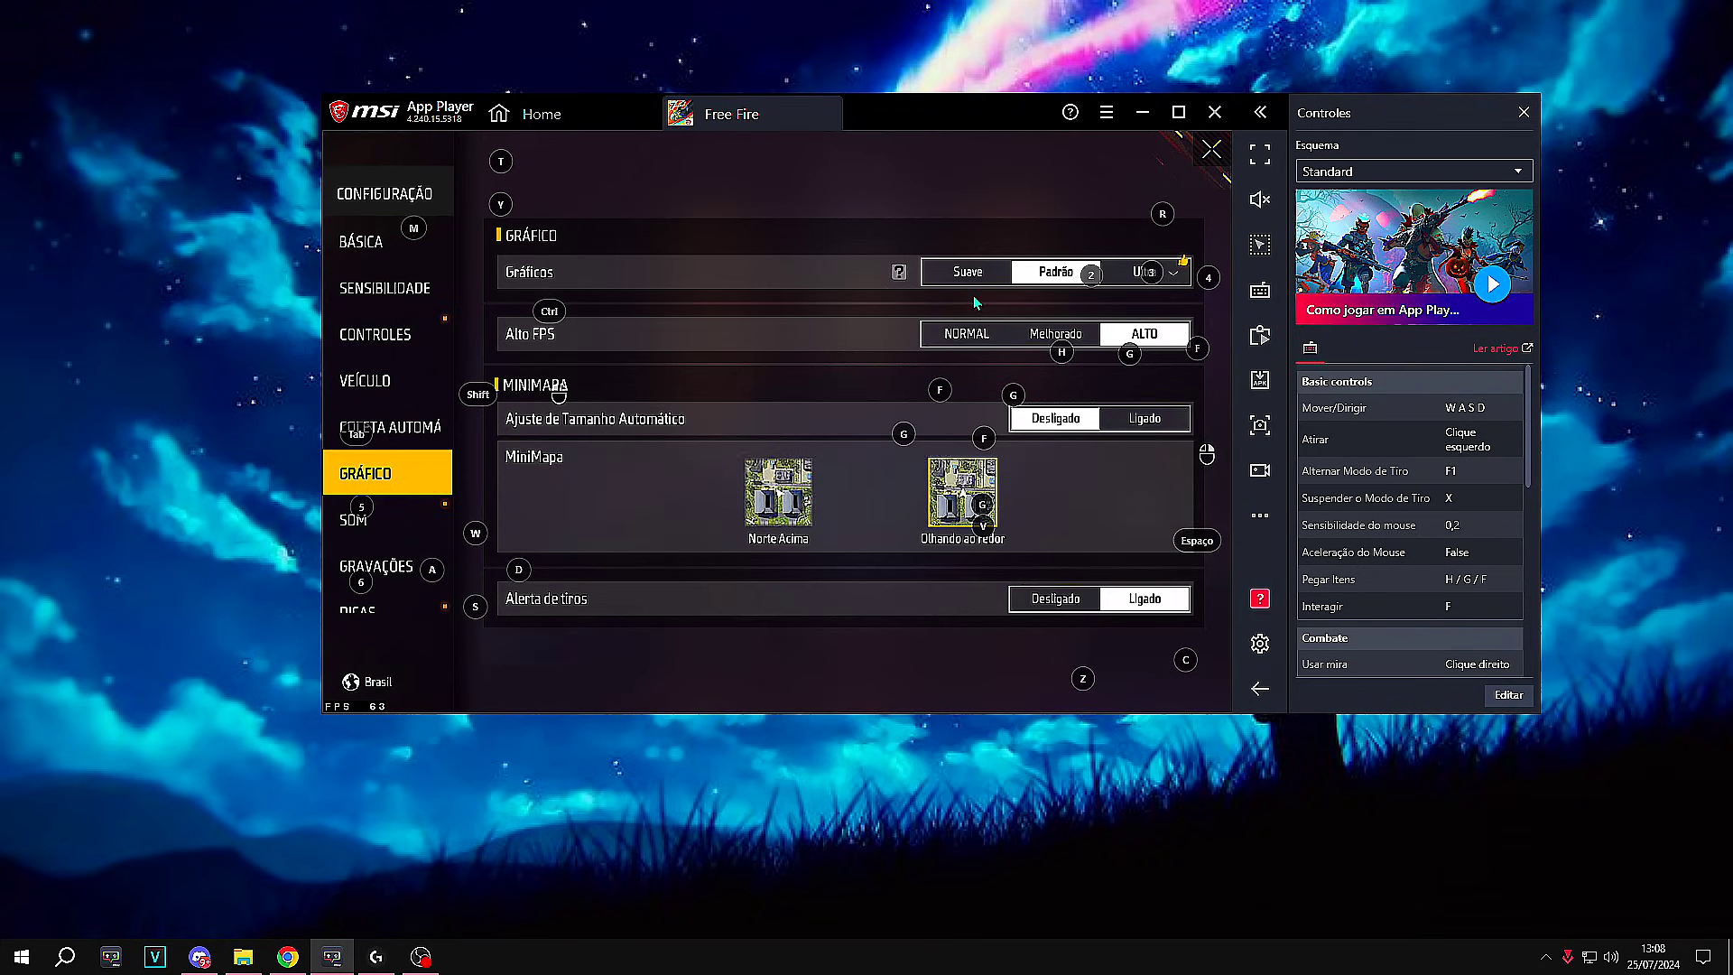
click(967, 271)
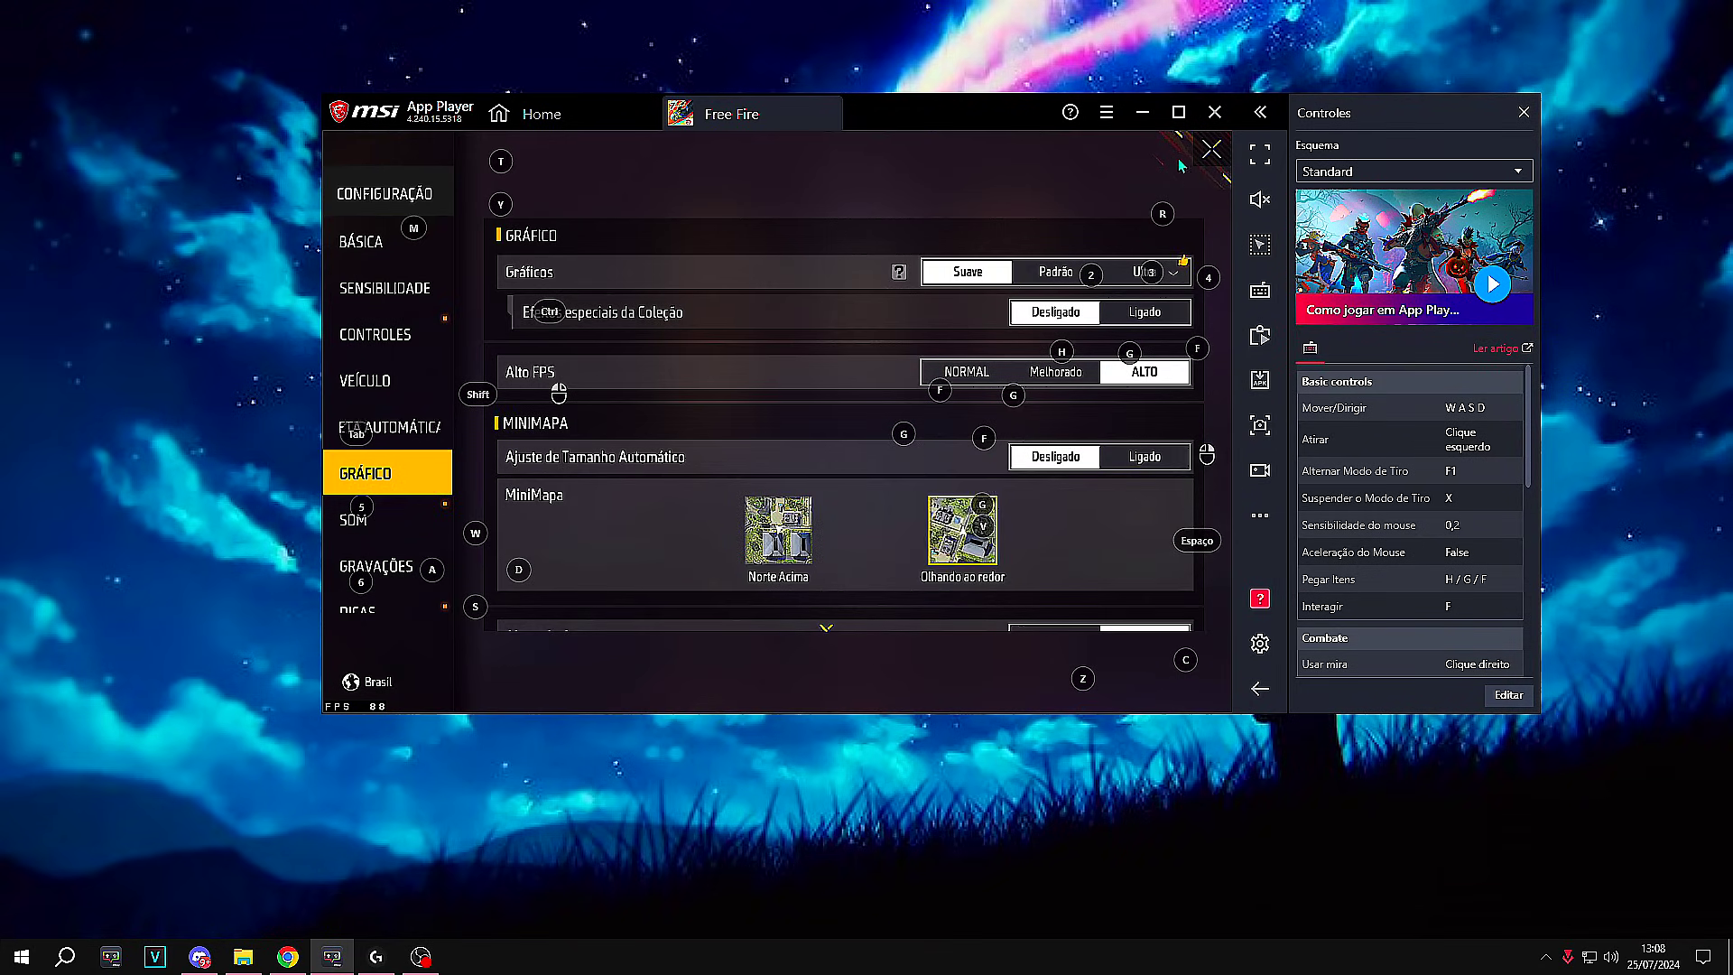
click(1212, 149)
Step: Download the account's synchronised configuration from Free Fire's basic settings
click(1182, 147)
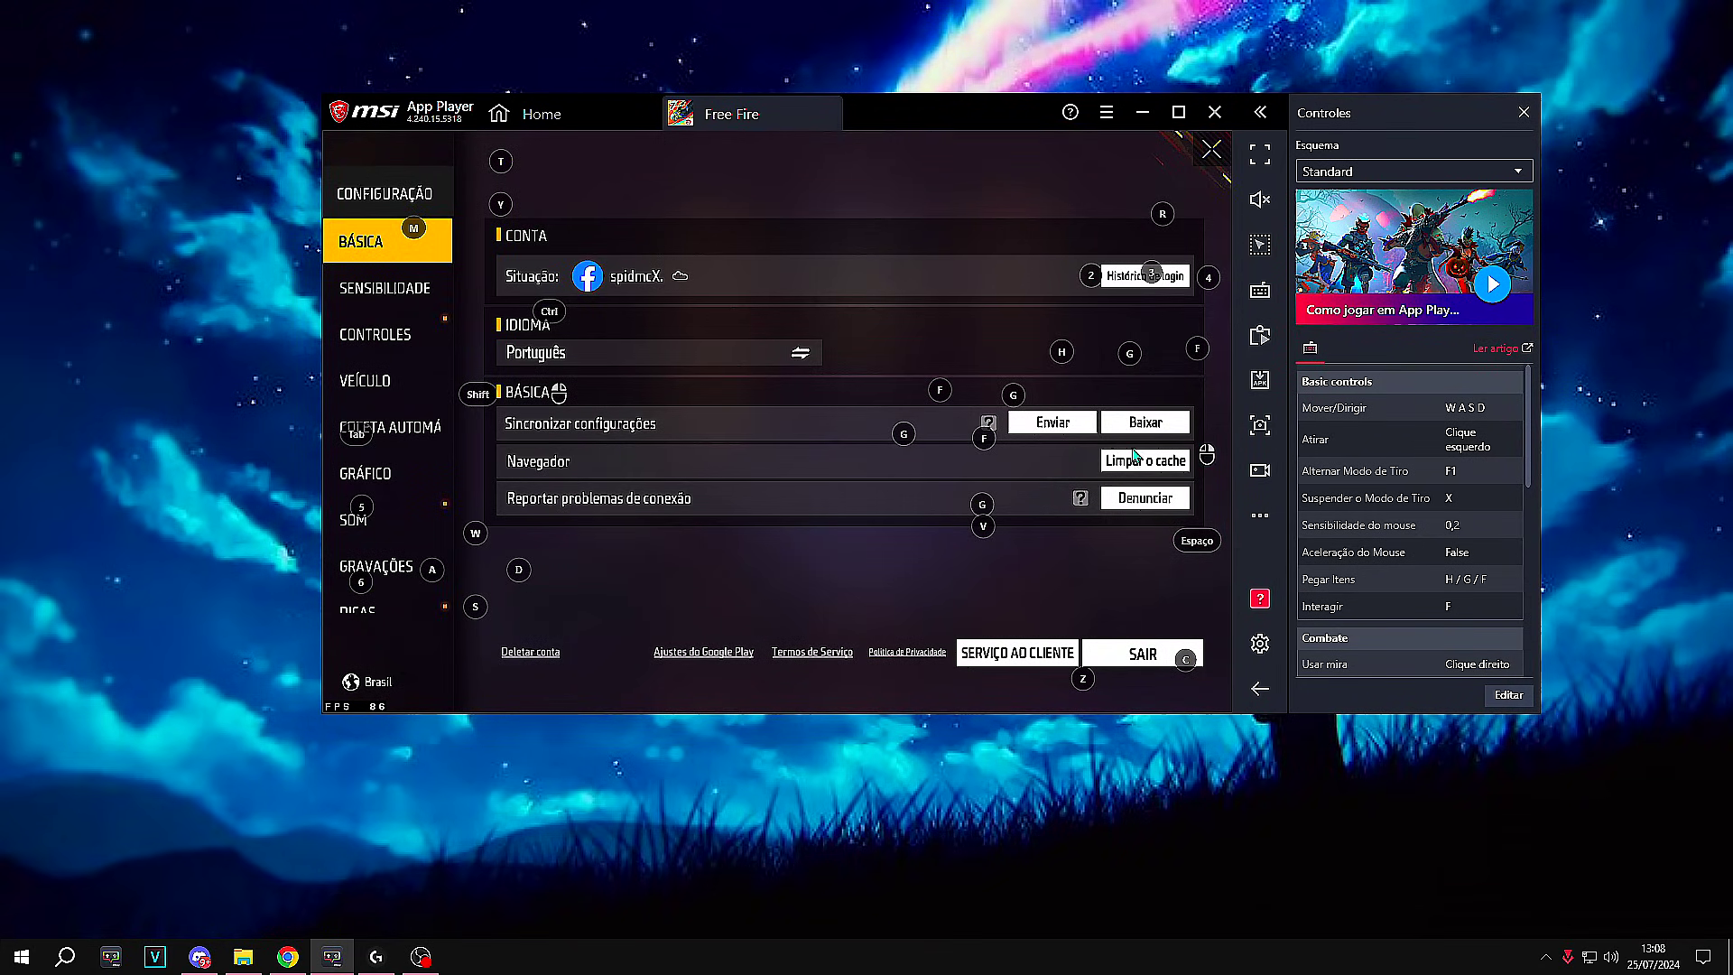
click(1144, 421)
click(843, 487)
Step: Review Free Fire's sensitivity and control settings, and open the customised HUD editor
click(385, 287)
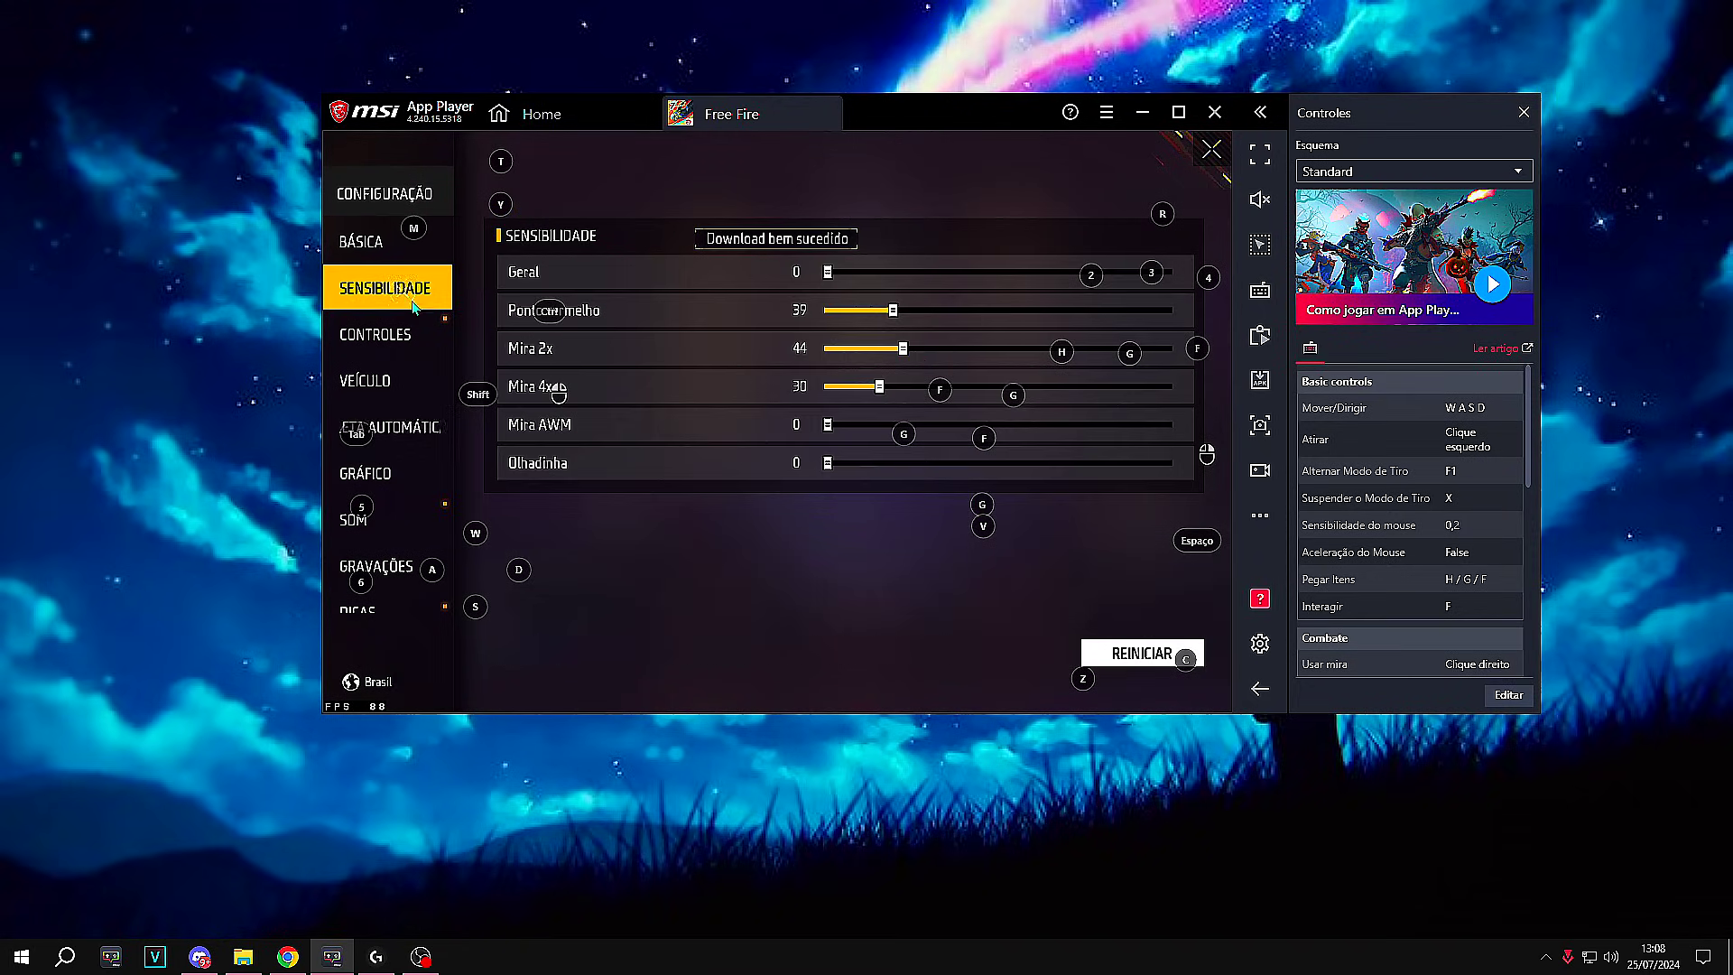
click(375, 334)
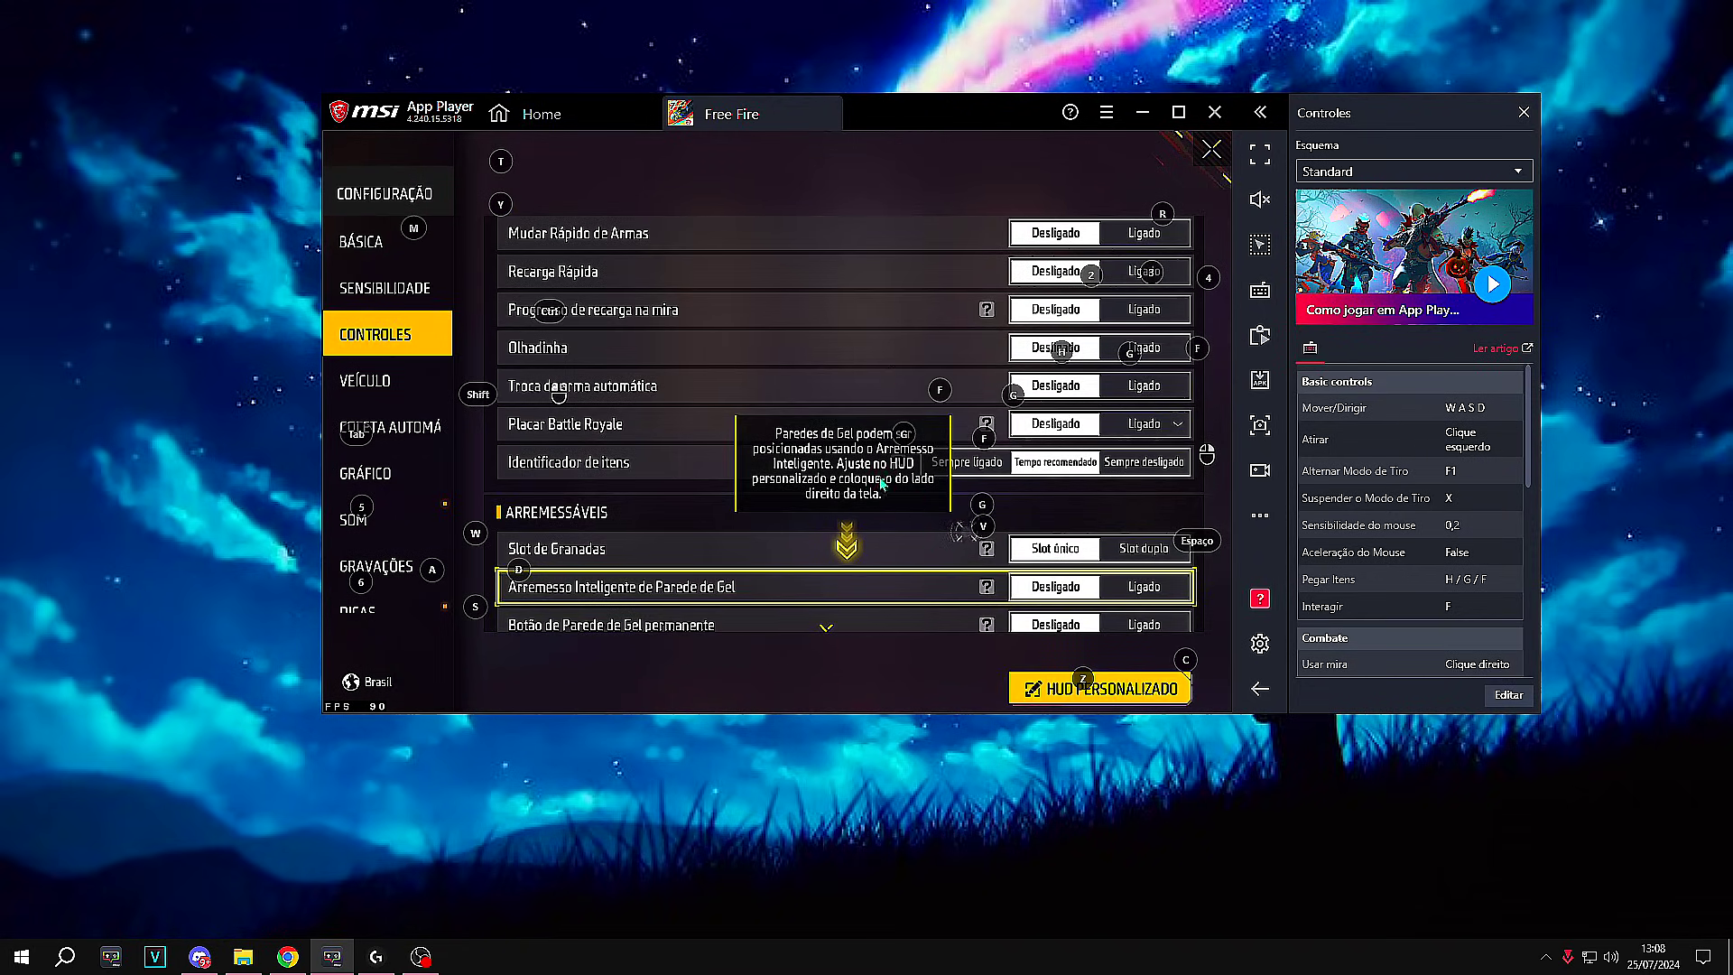
scroll(812, 311, down, 10)
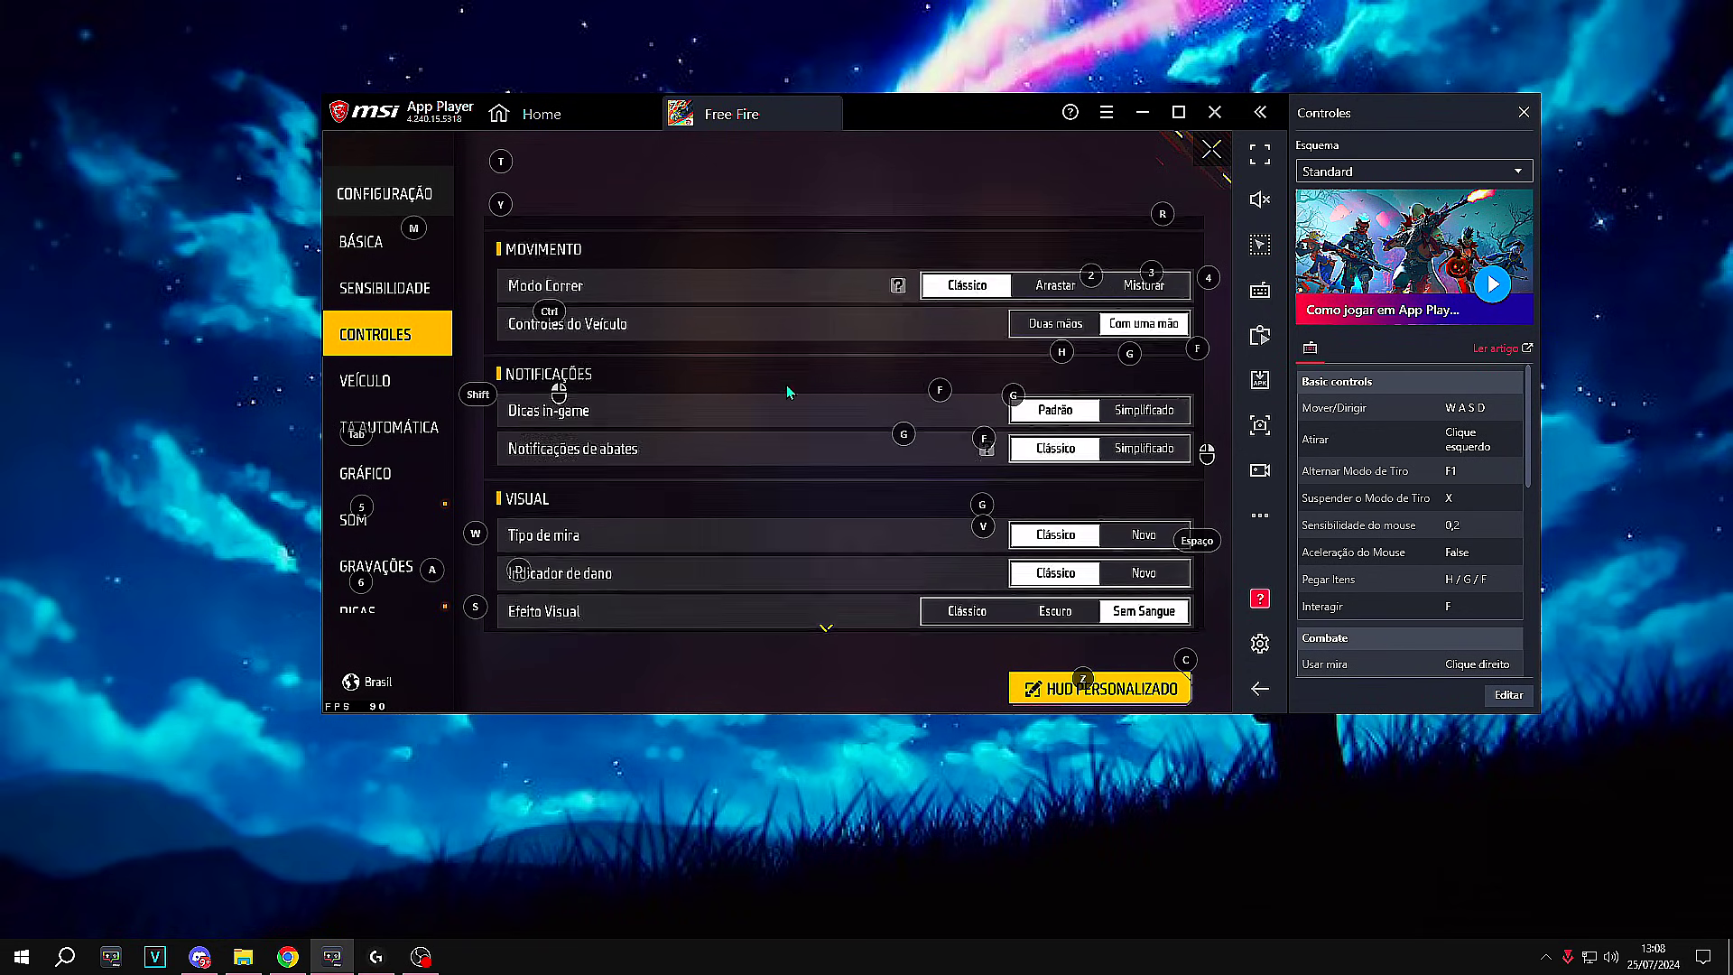
click(1099, 688)
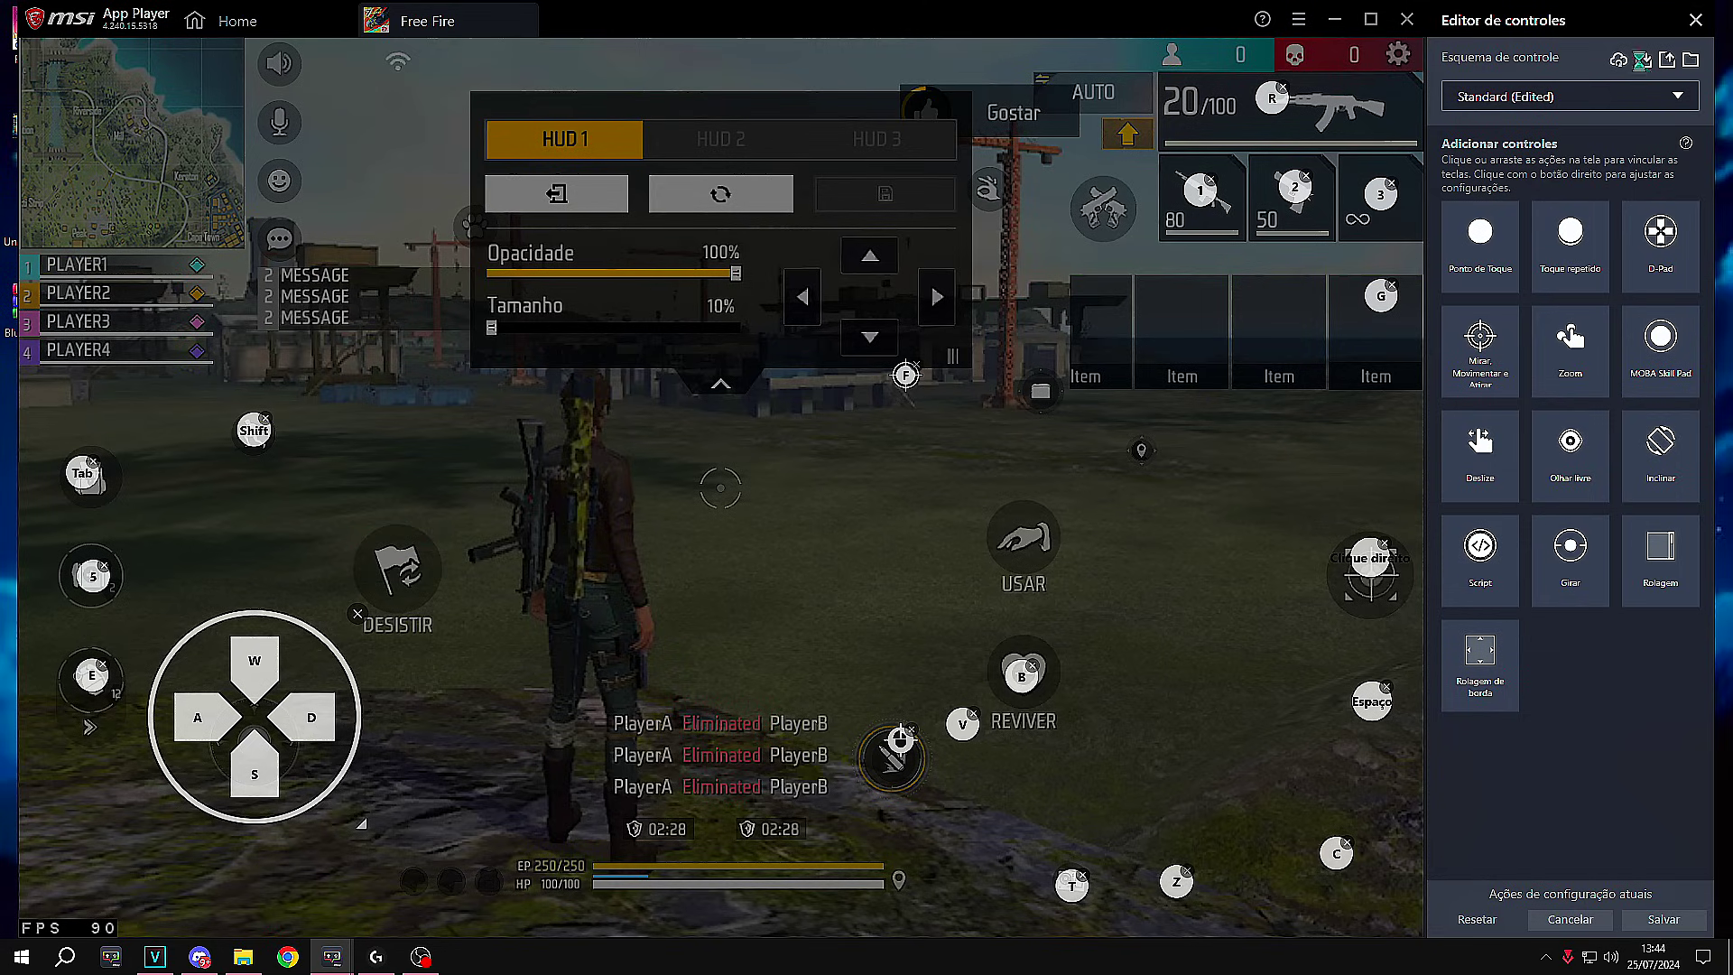
click(1289, 295)
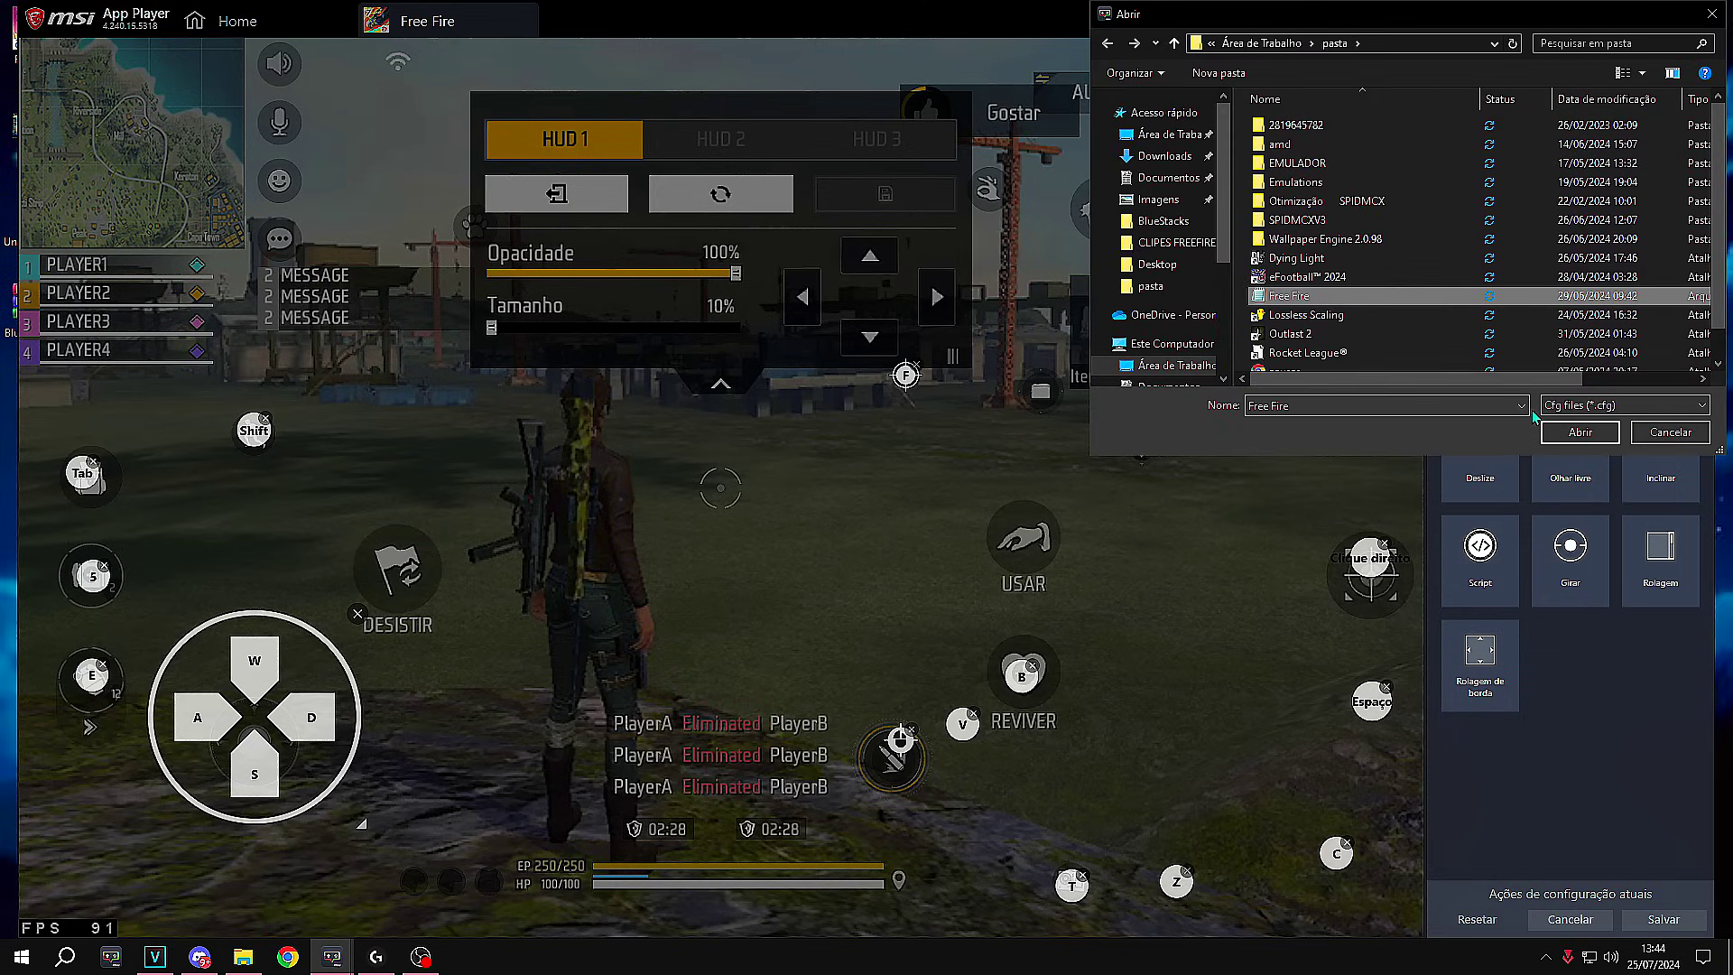
click(1579, 433)
click(1507, 420)
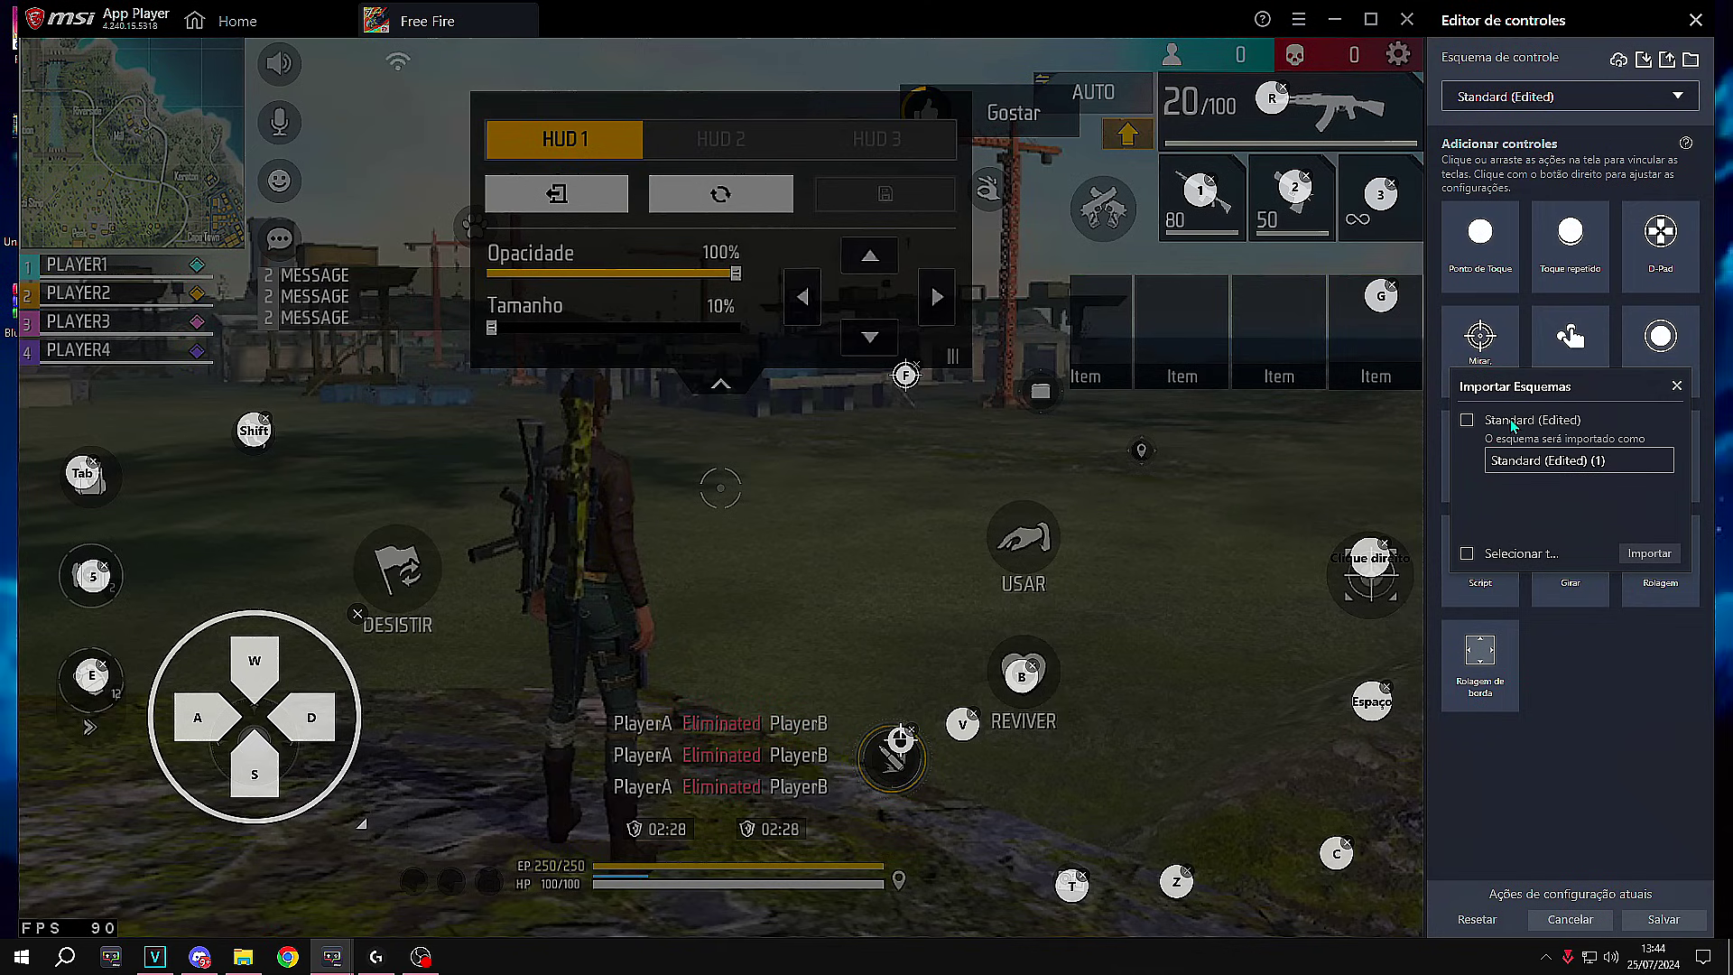
click(1680, 390)
Step: Choose the Standard (Edited) control scheme and set the Ajustes value of its aiming control to 210
click(1541, 99)
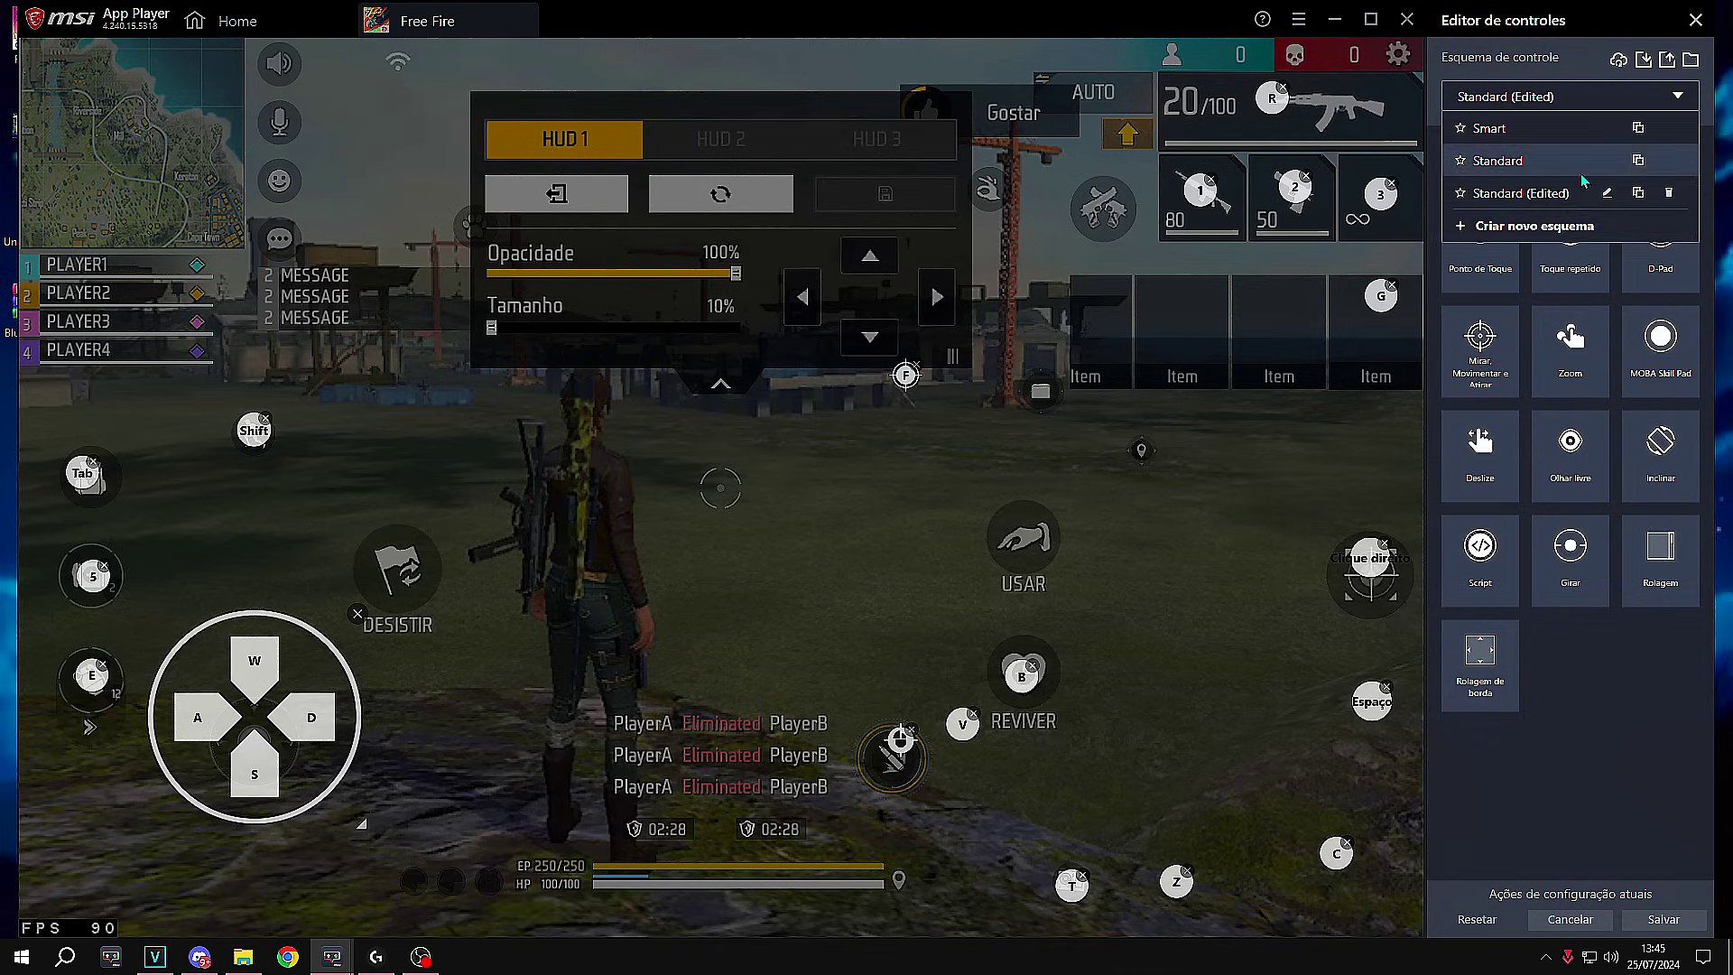
click(1539, 194)
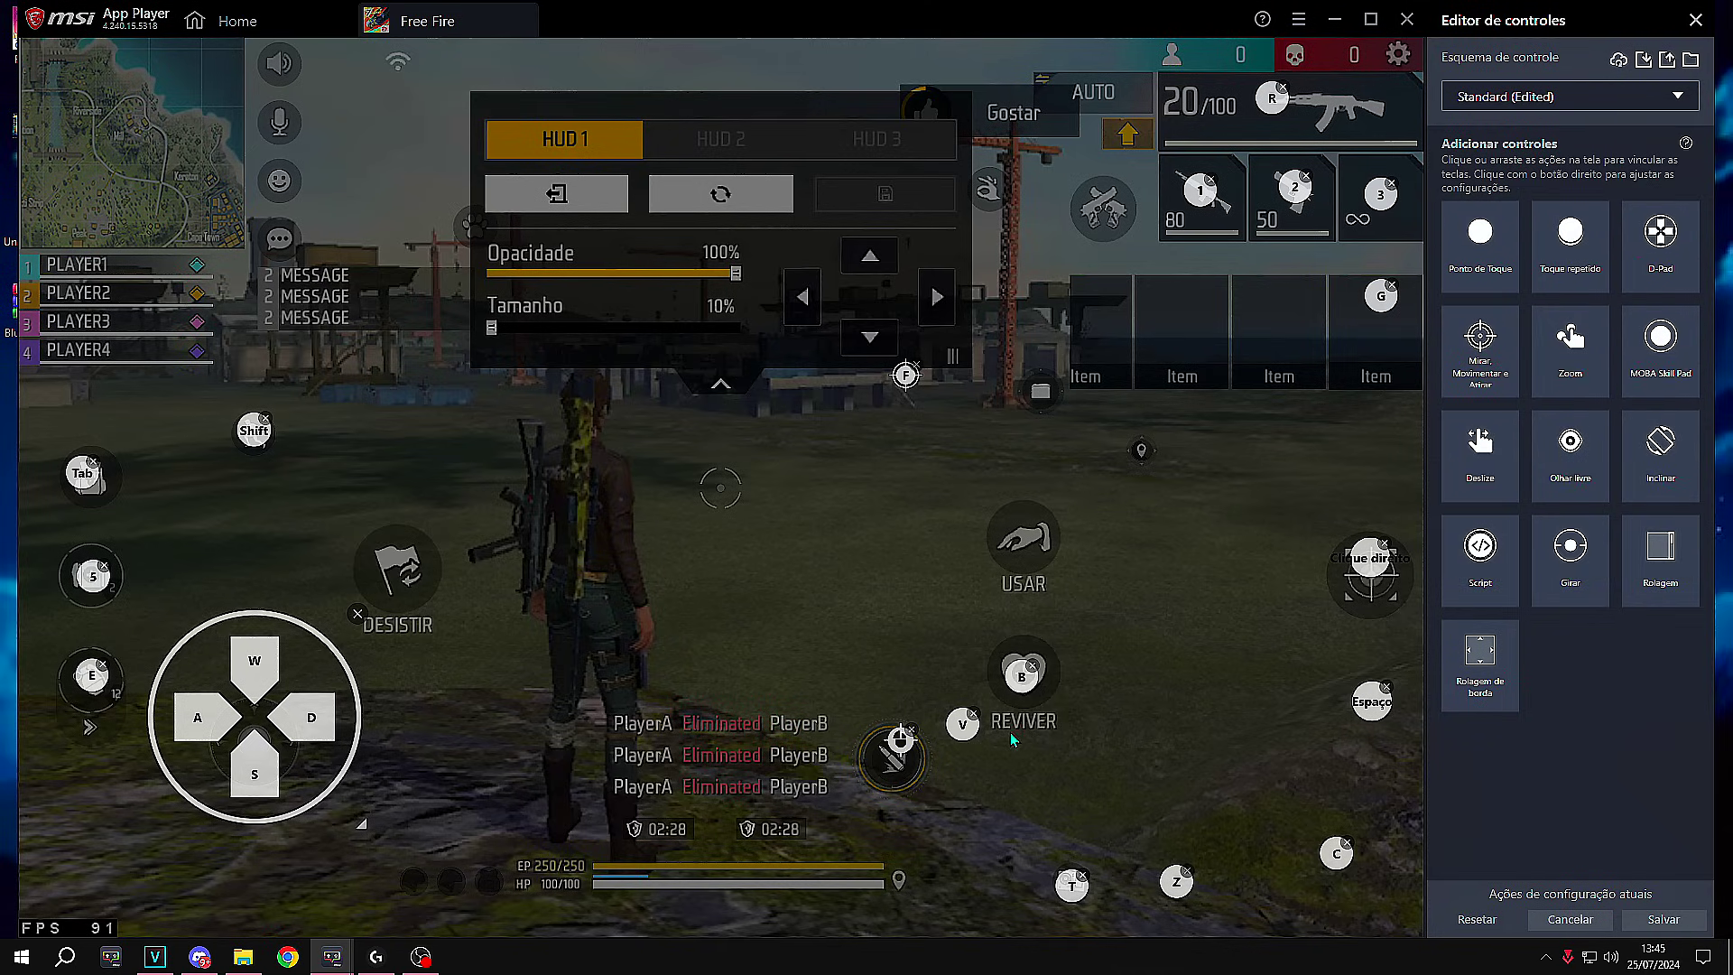
right_click(905, 760)
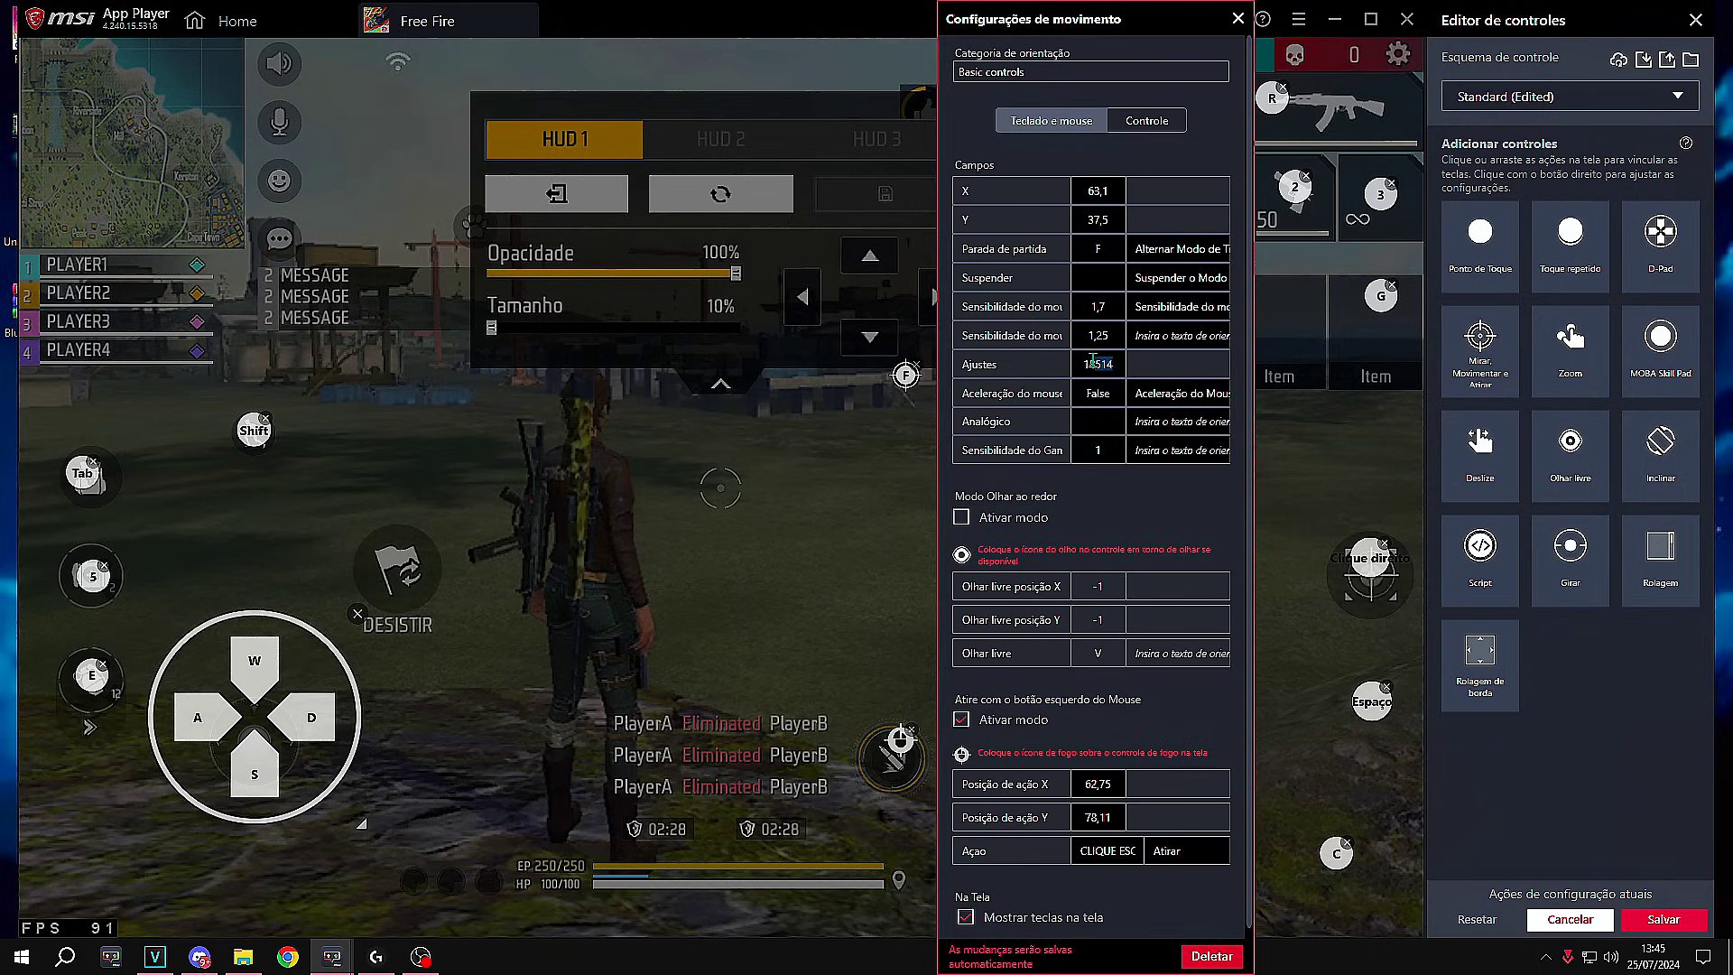
text(210)
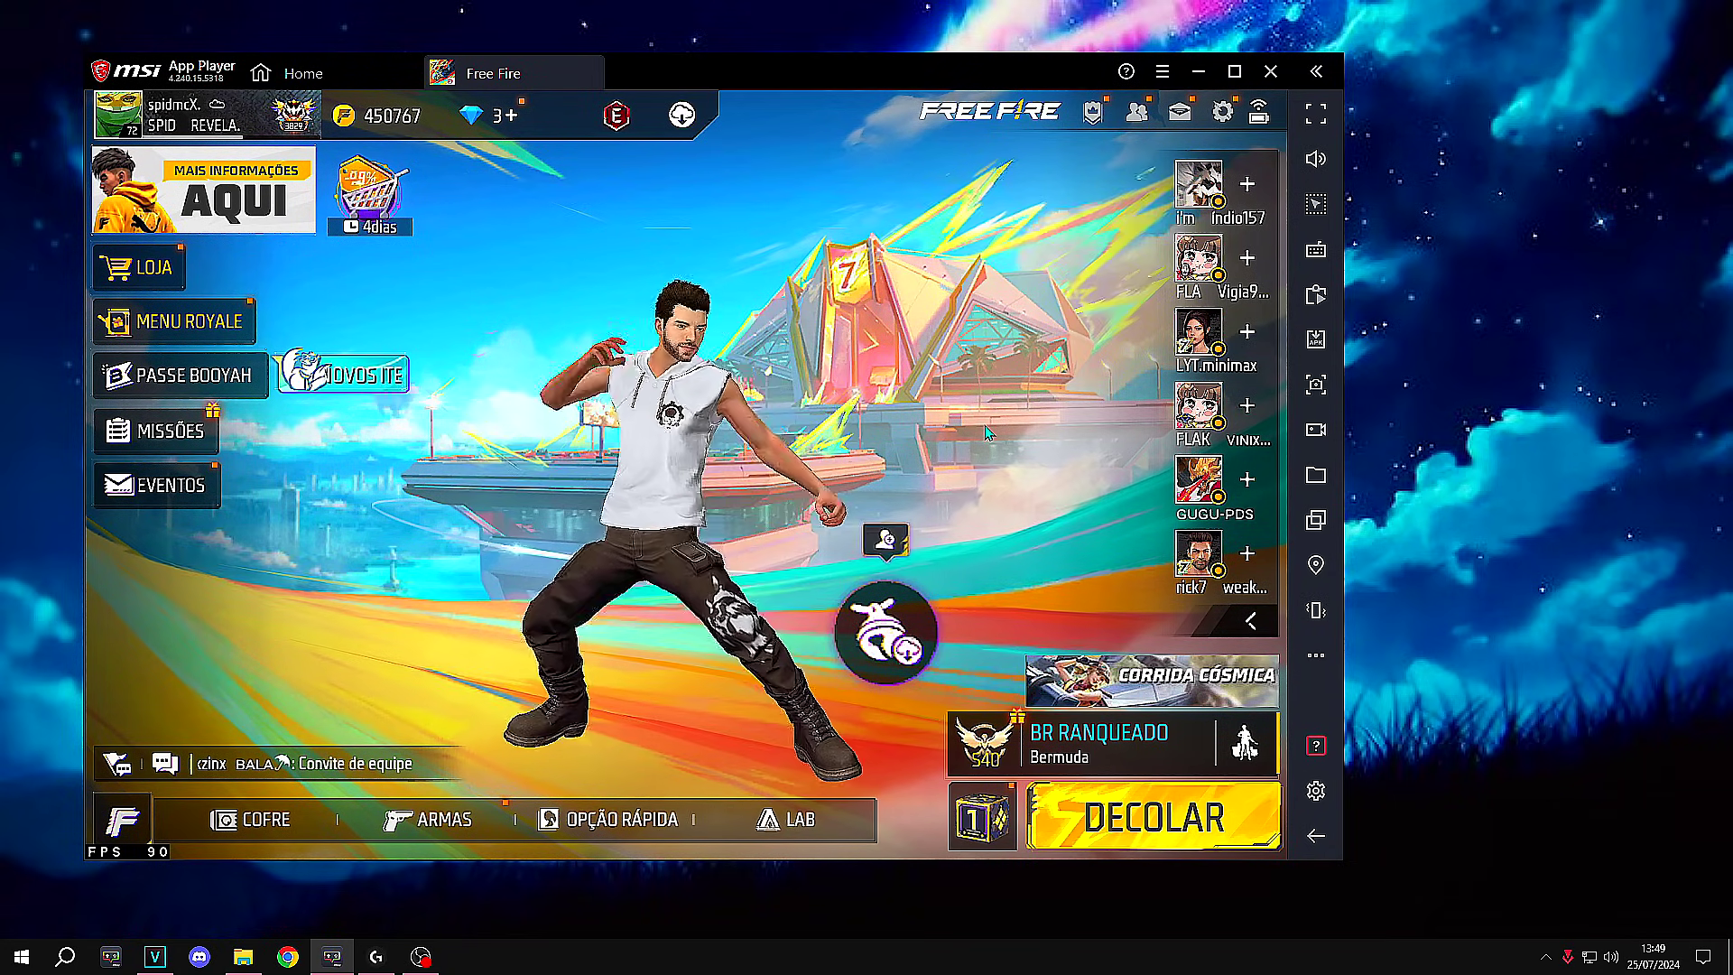
Step: Look through Free Fire's game modes and start a BR Ranqueado match on Bermuda
click(1101, 736)
scroll(958, 375, right, 5)
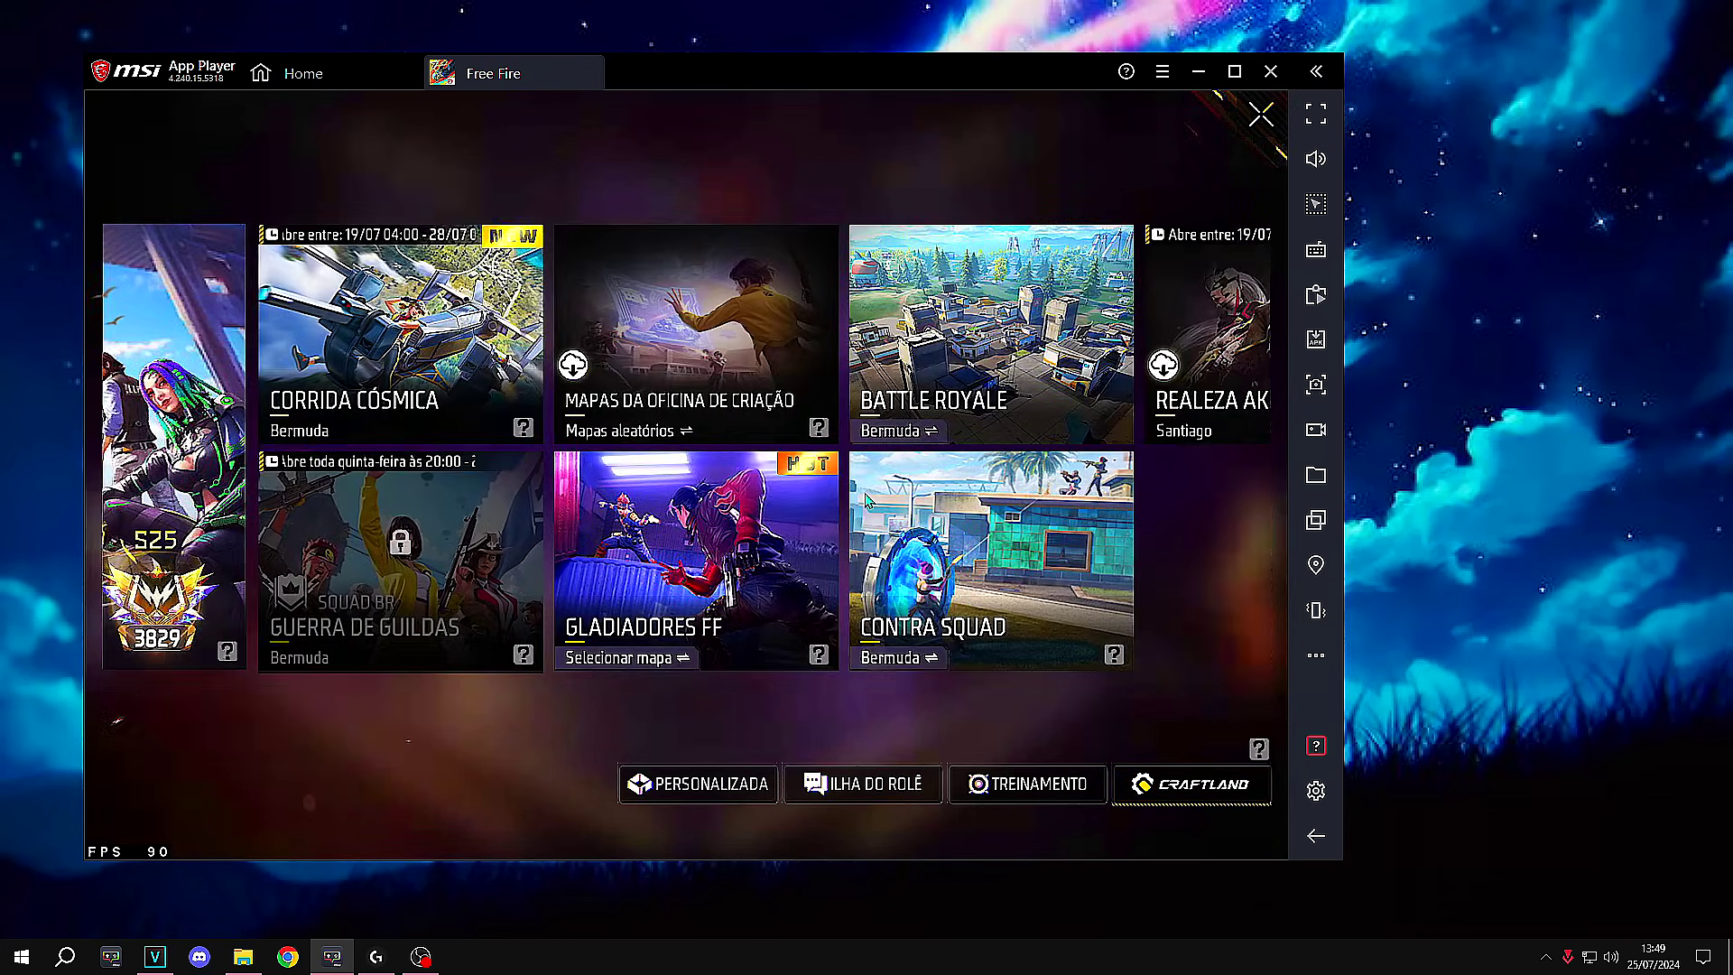
key(Escape)
click(1155, 817)
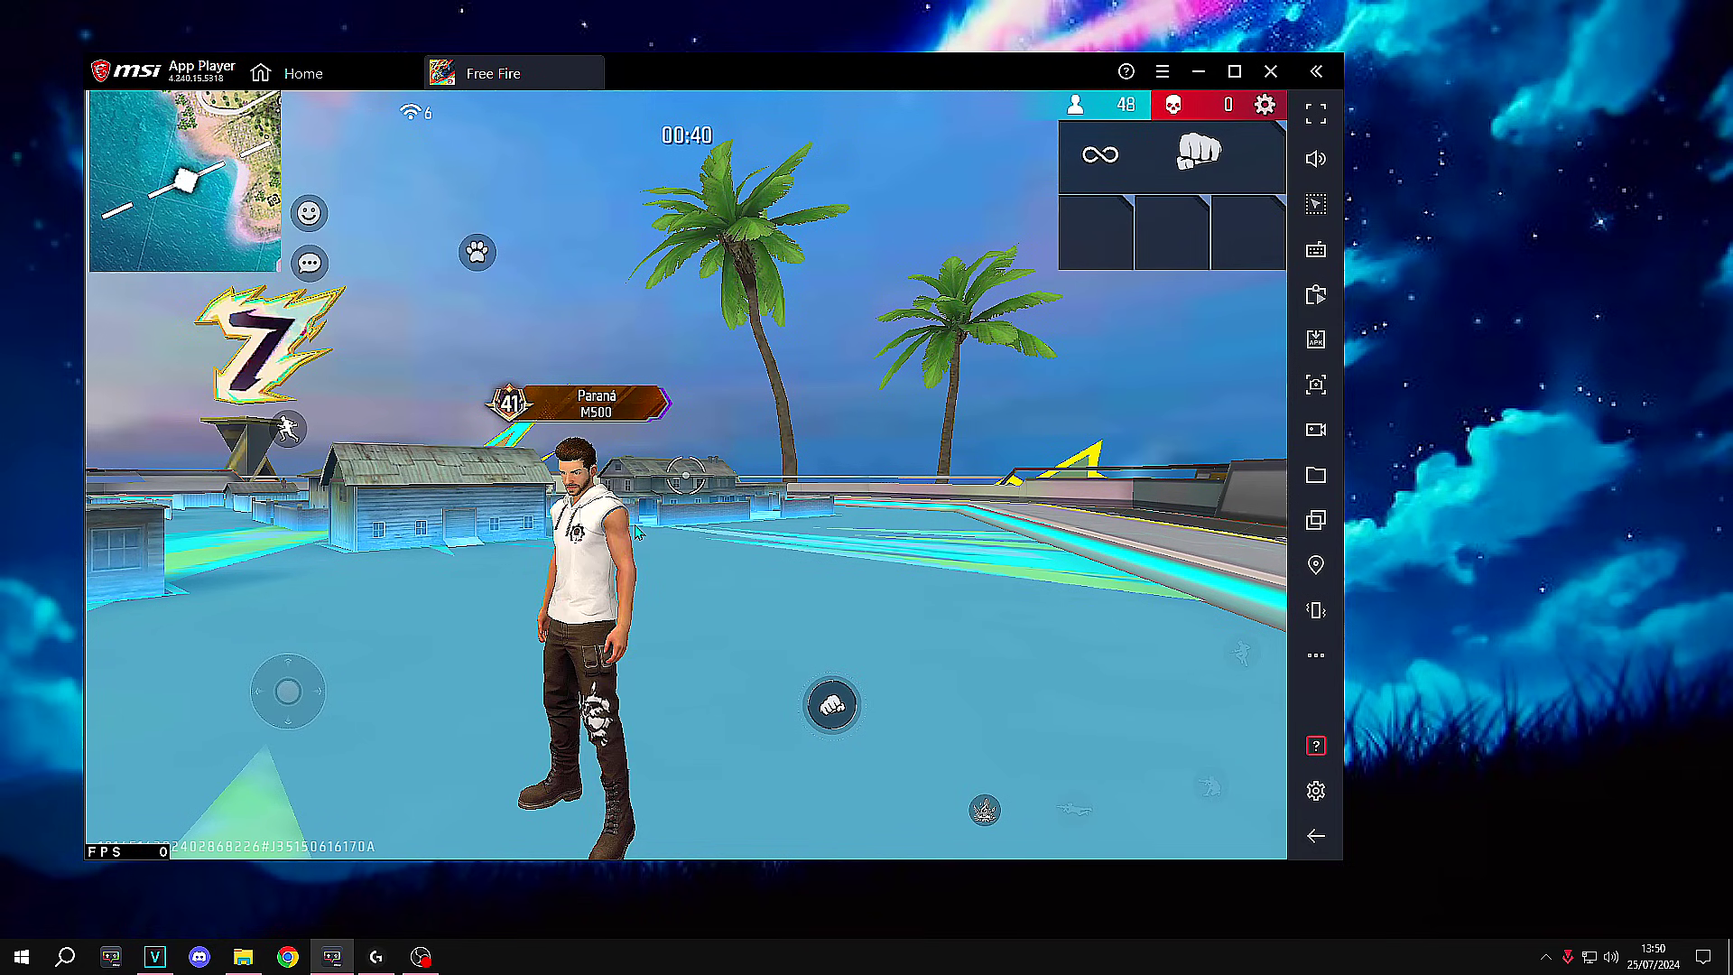
Step: Run the character forward around the pre-match waiting area to test the game's smoothness
key(w)
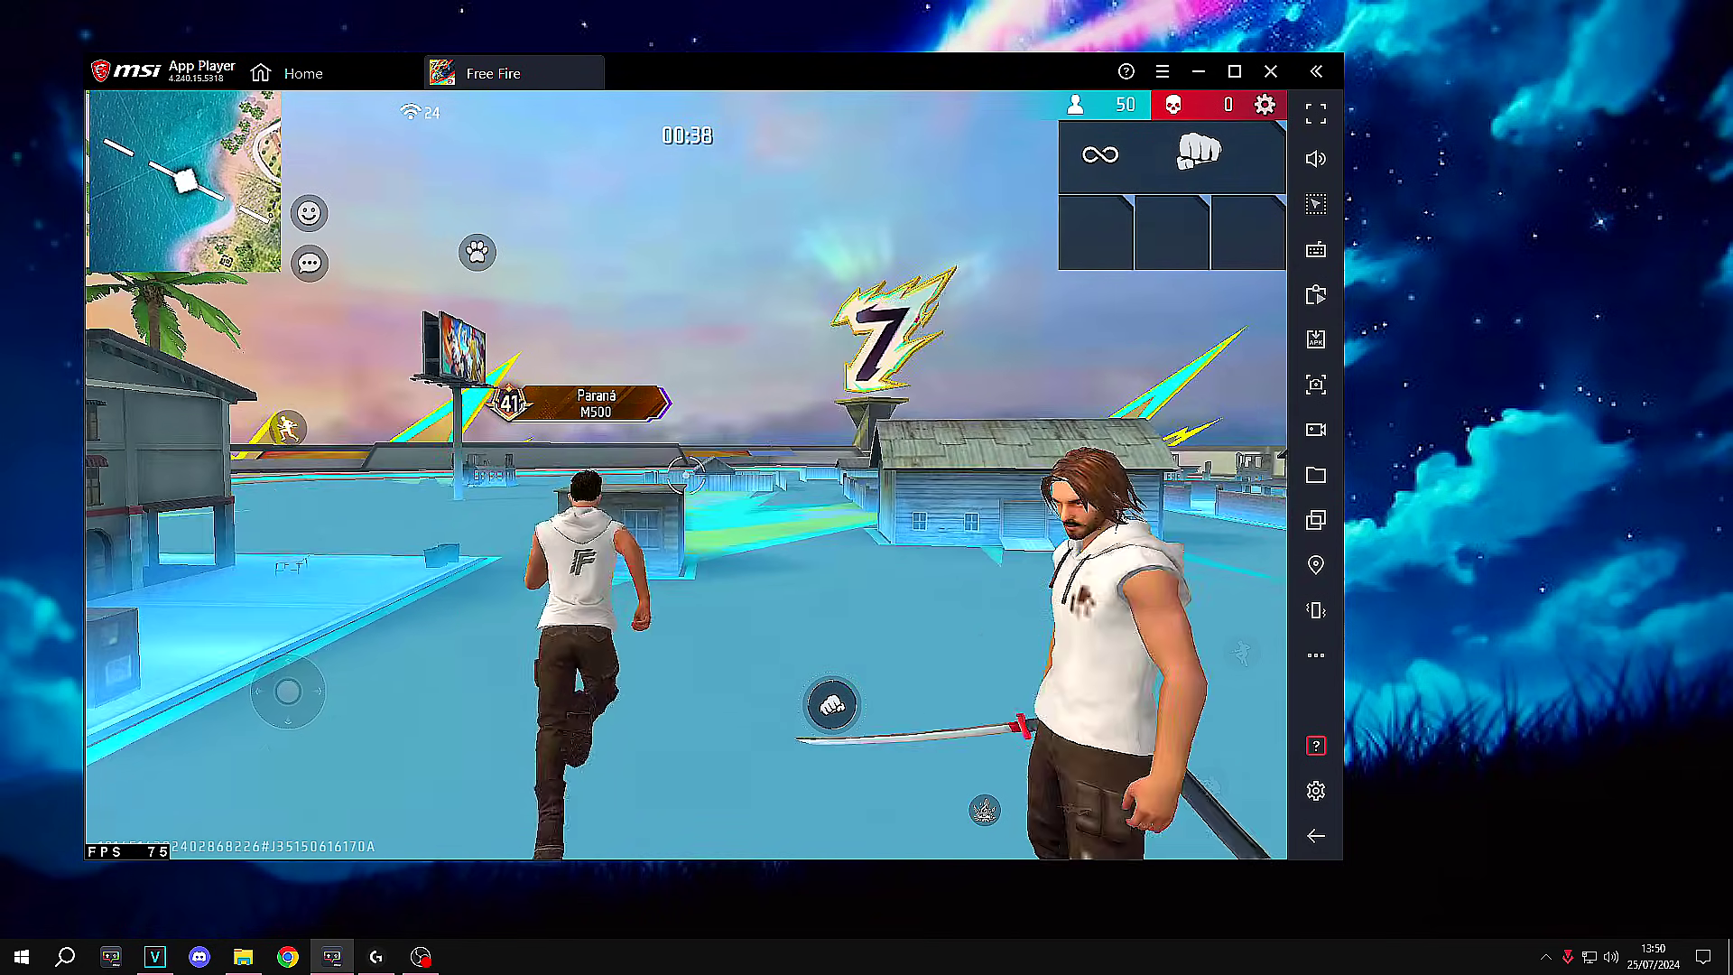
key(w)
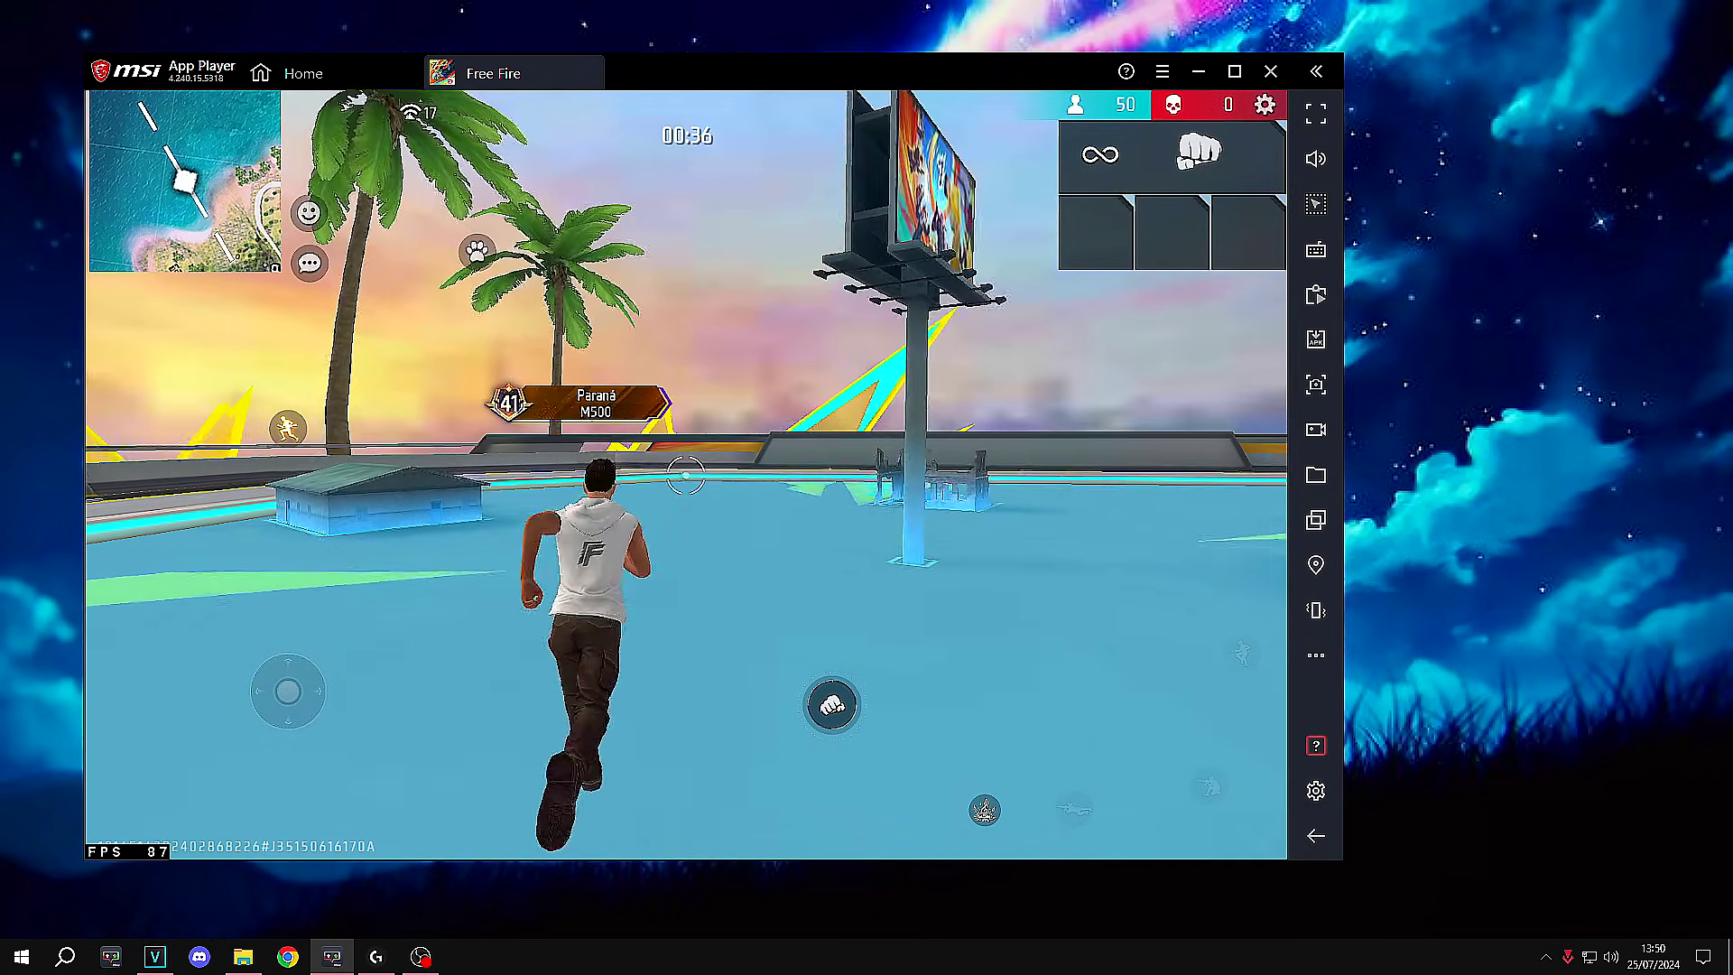
key(w)
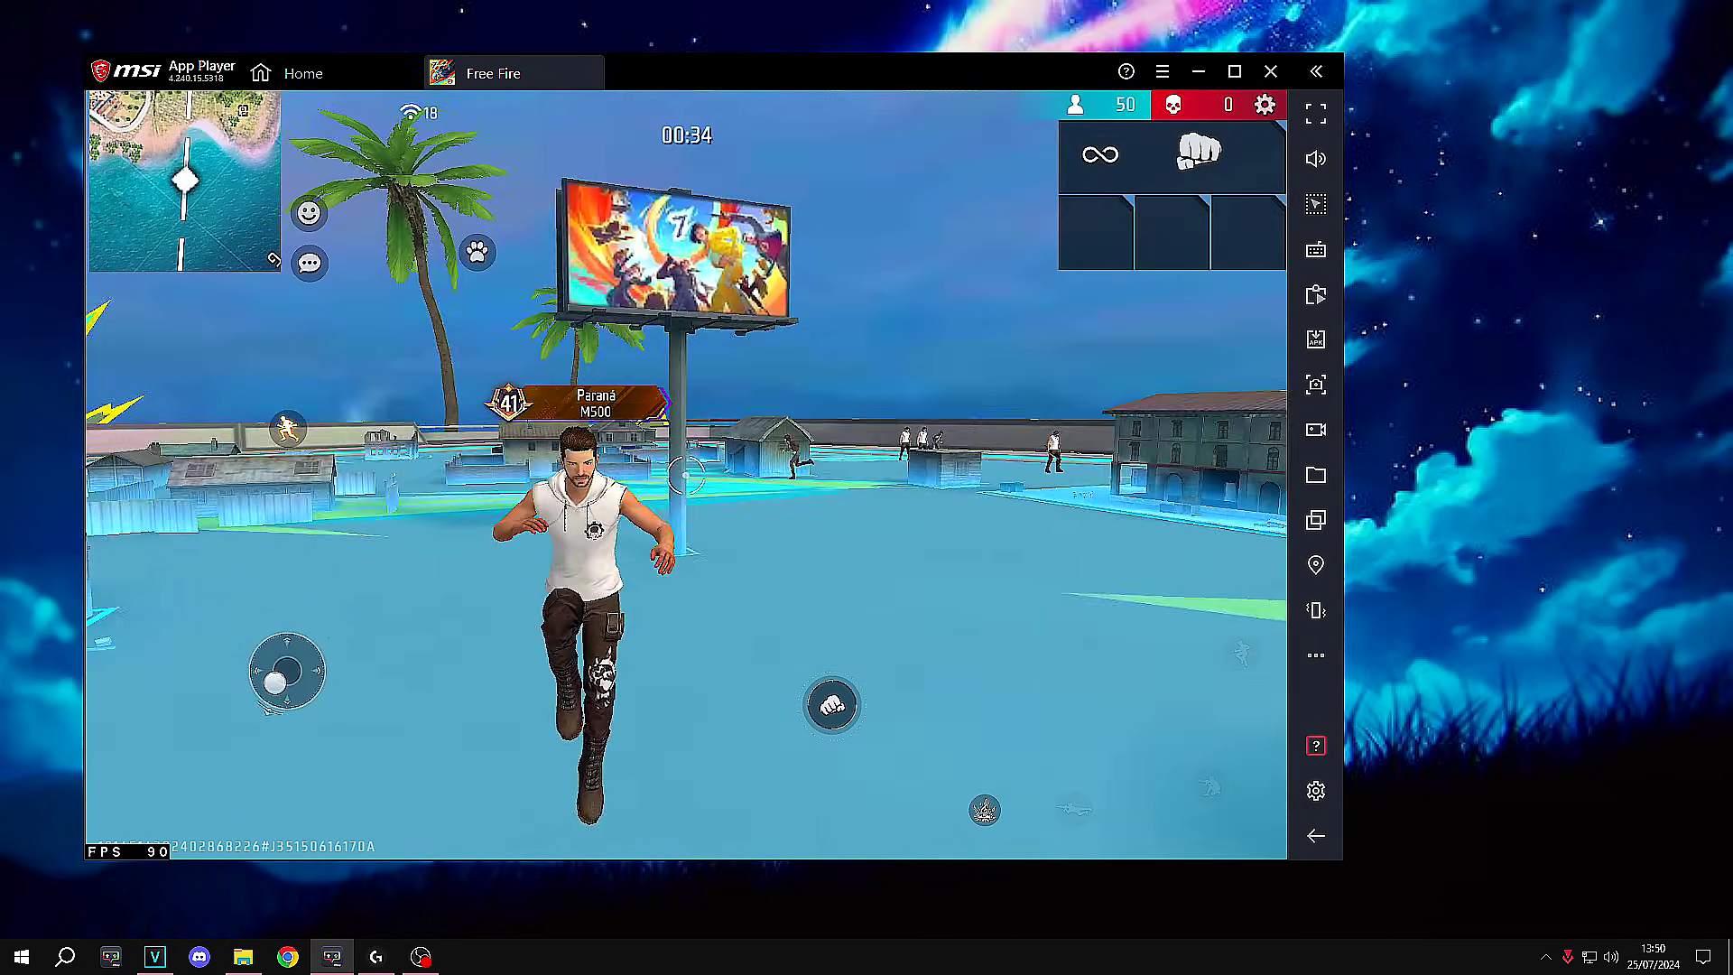
key(w)
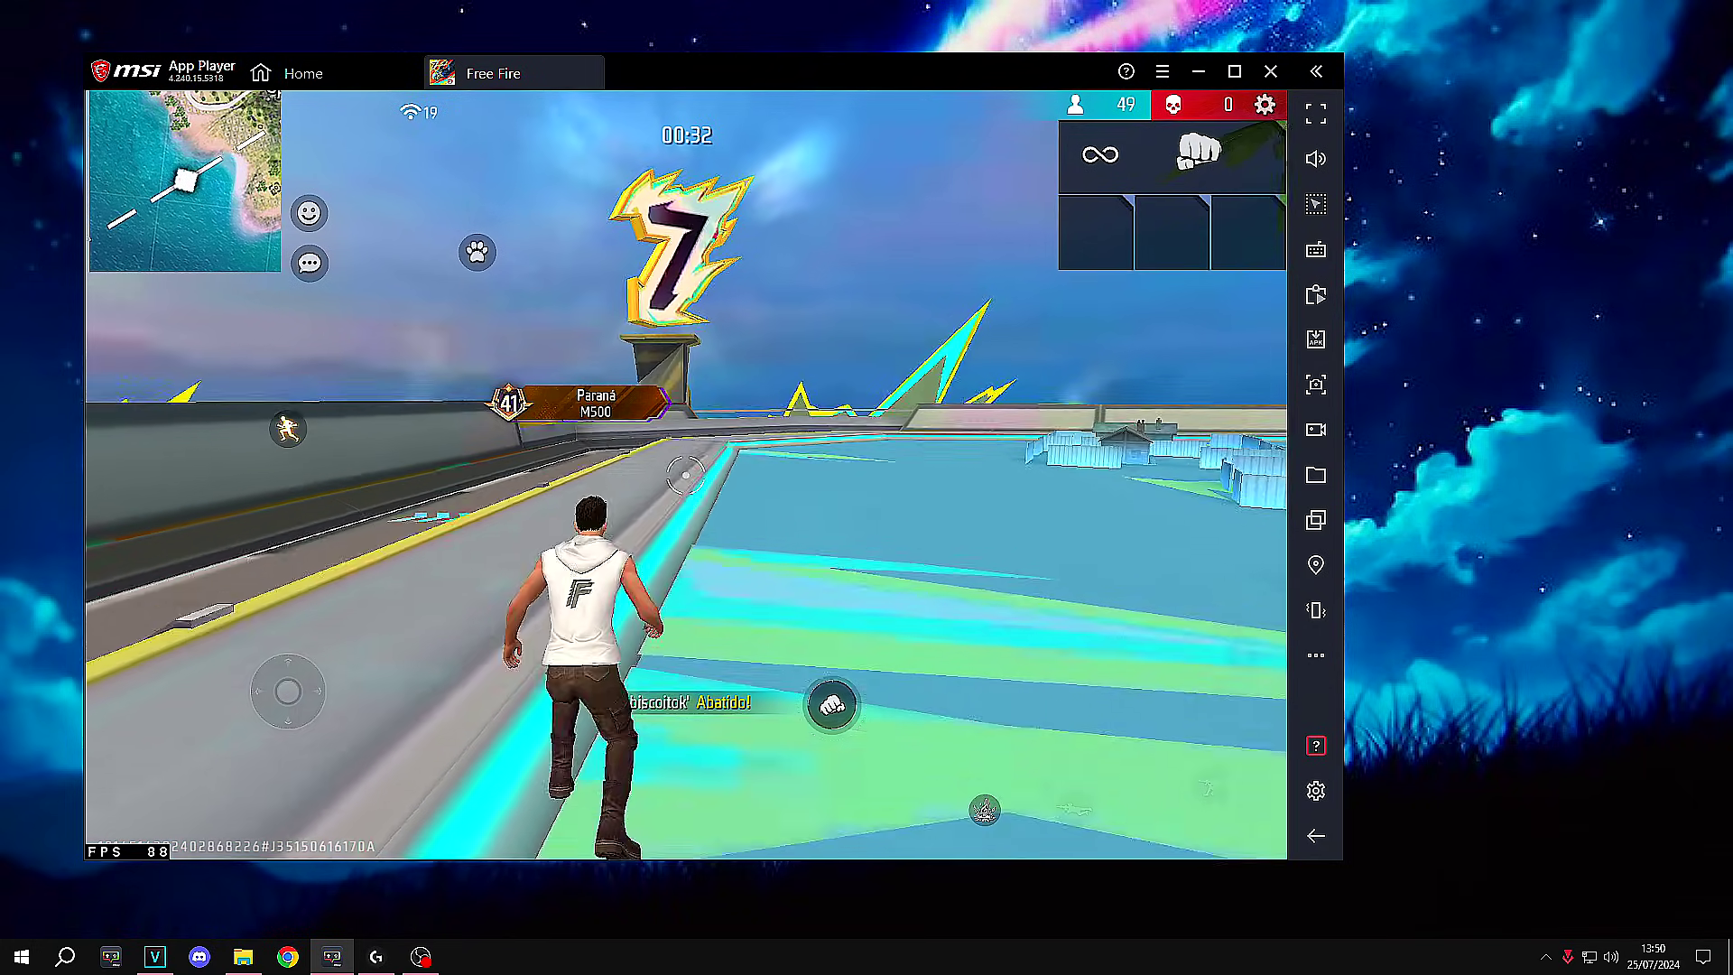